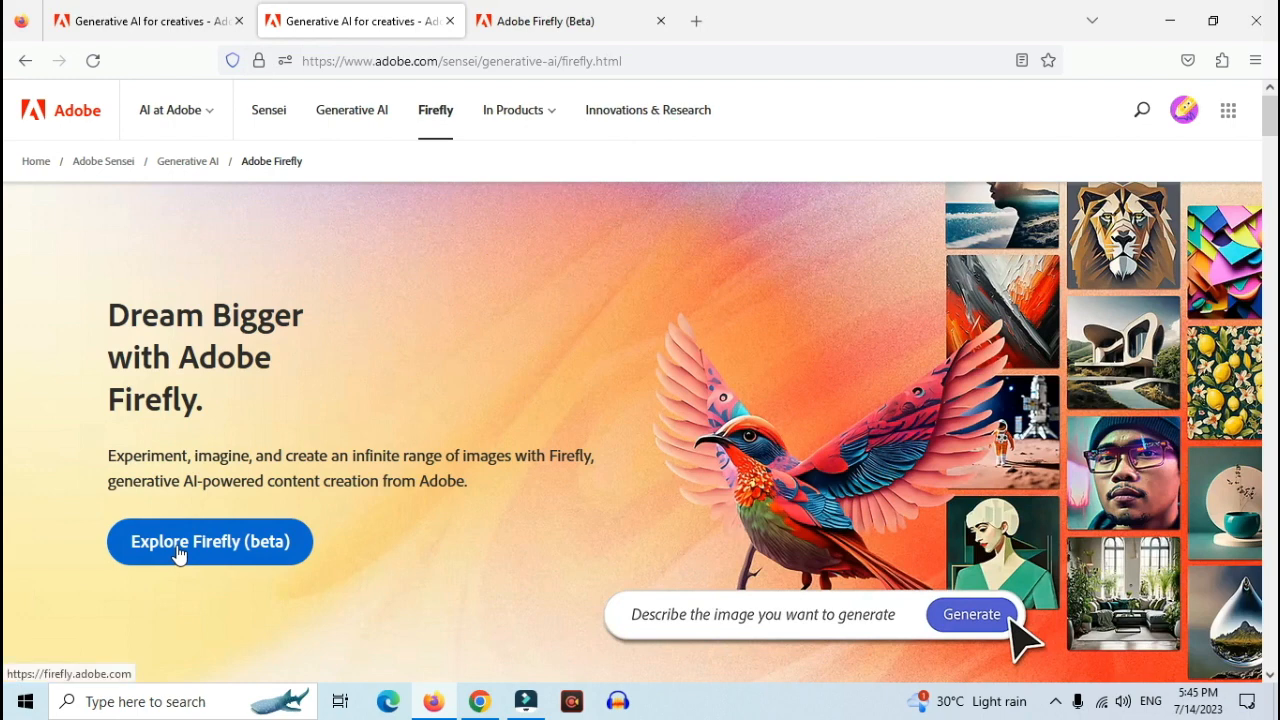
# Step: Open the Firefly (beta) site from Adobe's Firefly page, keep only one tab of it, and check the signed-in account
pyautogui.click(222, 554)
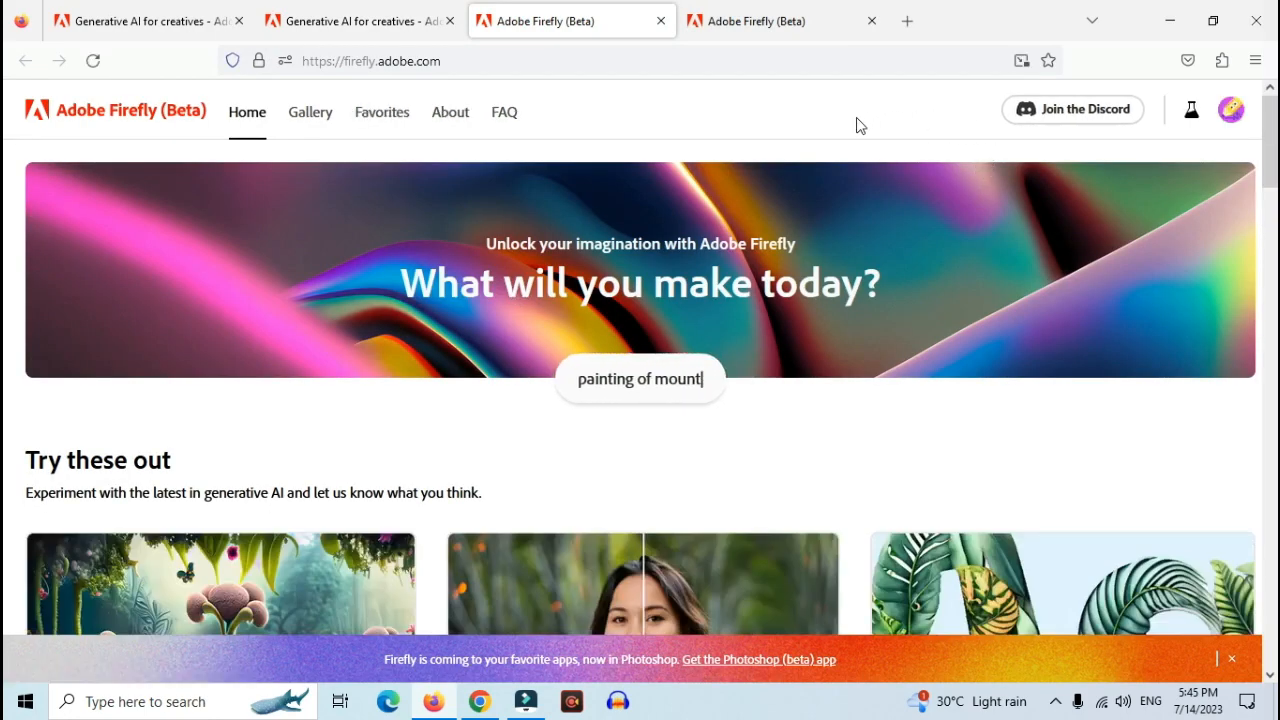
pyautogui.click(869, 23)
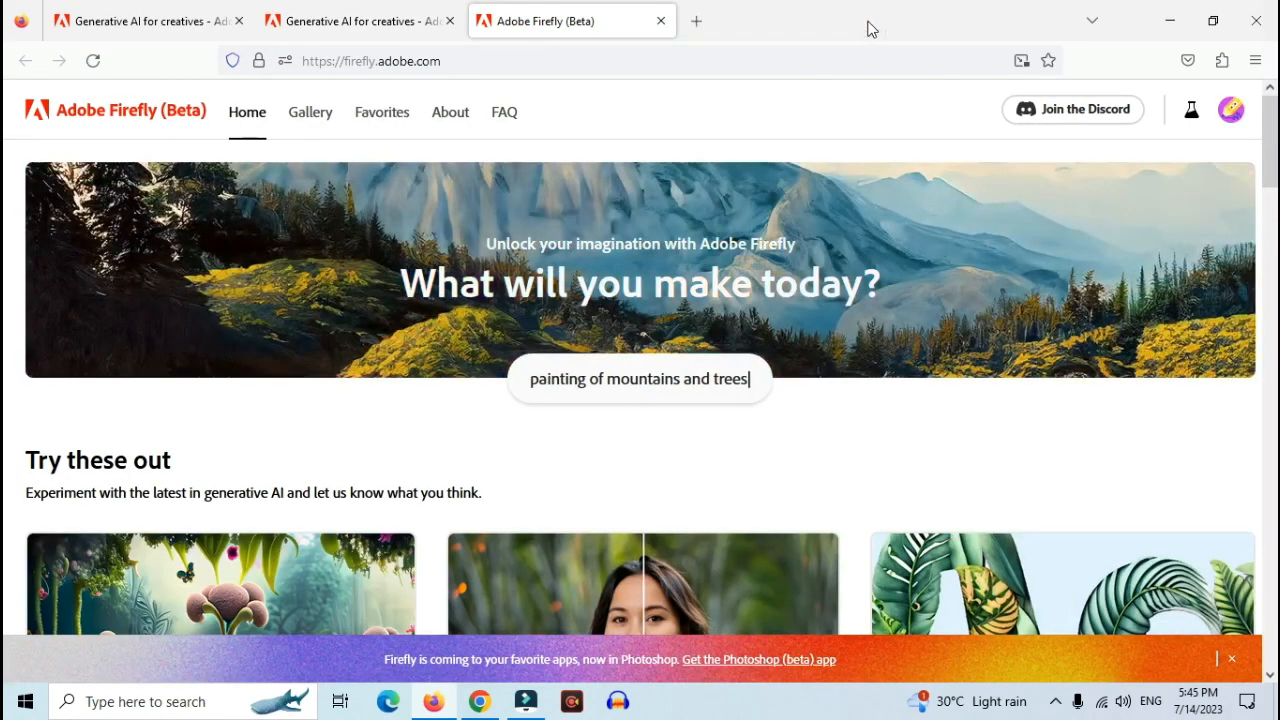
pyautogui.click(1229, 110)
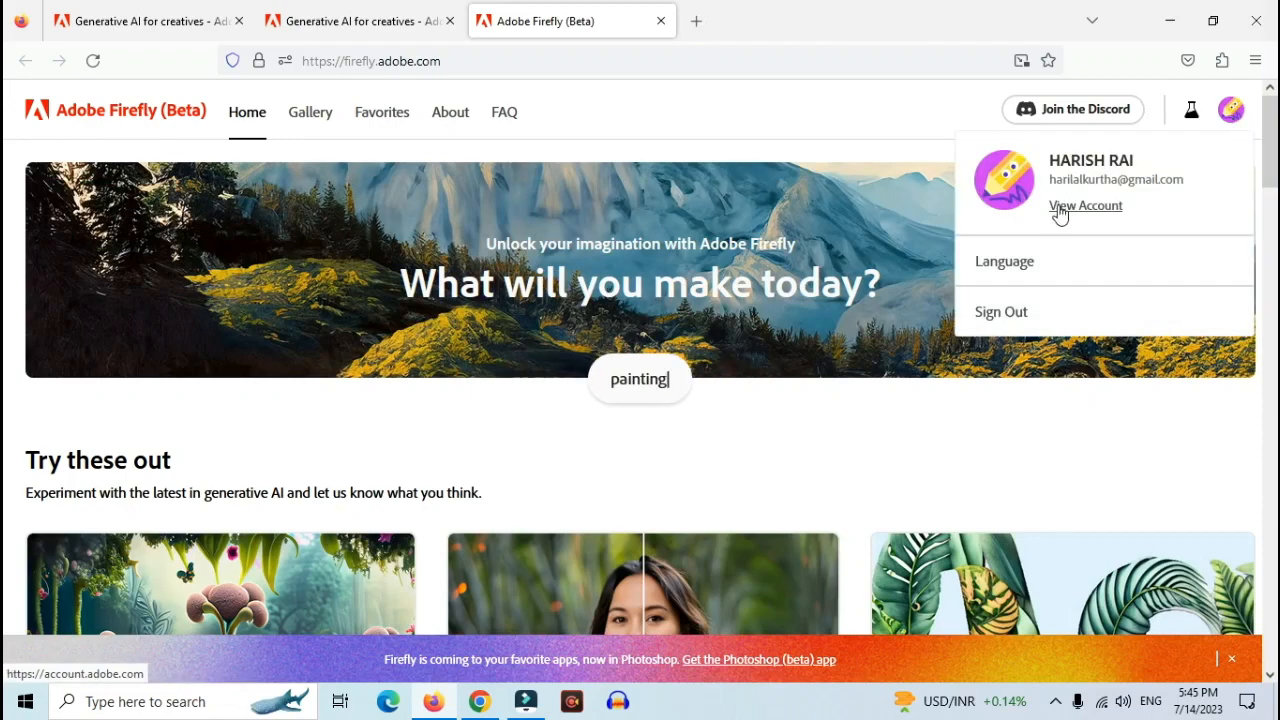
pyautogui.click(769, 121)
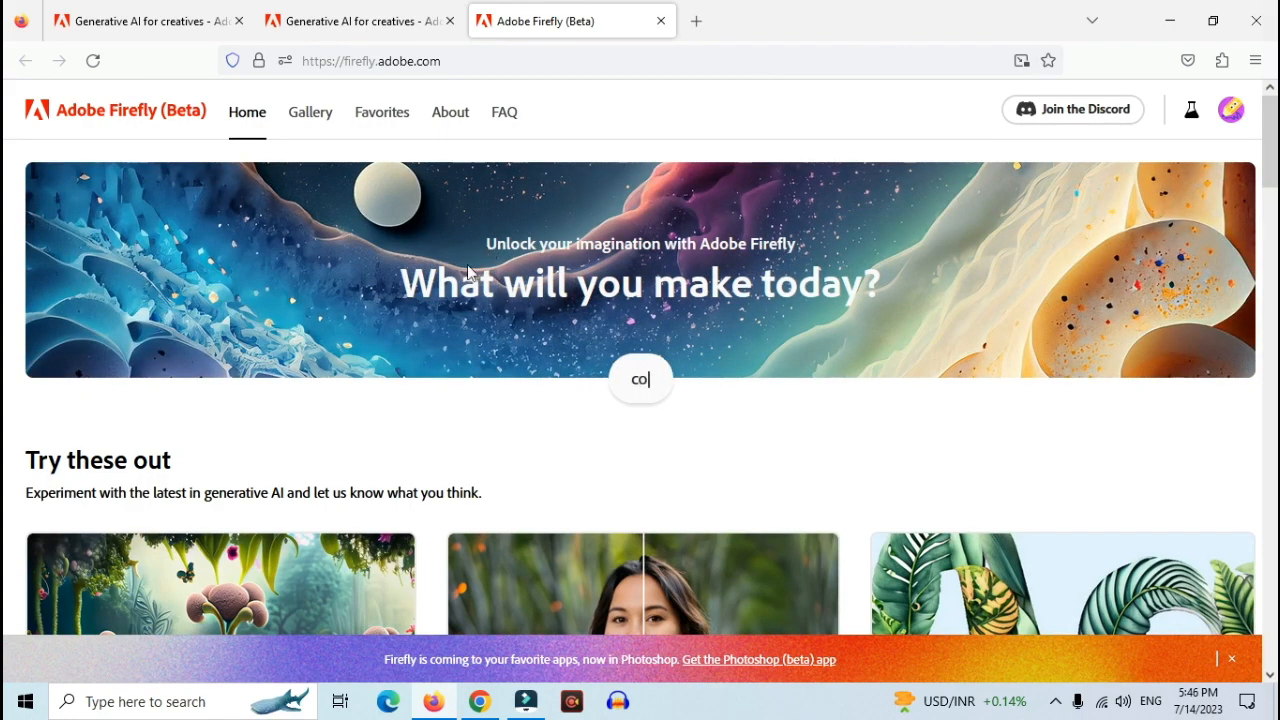
# Step: Open the Text to image generator from the Firefly home page's "Try these out" section
pyautogui.scroll(-2, 427, 396)
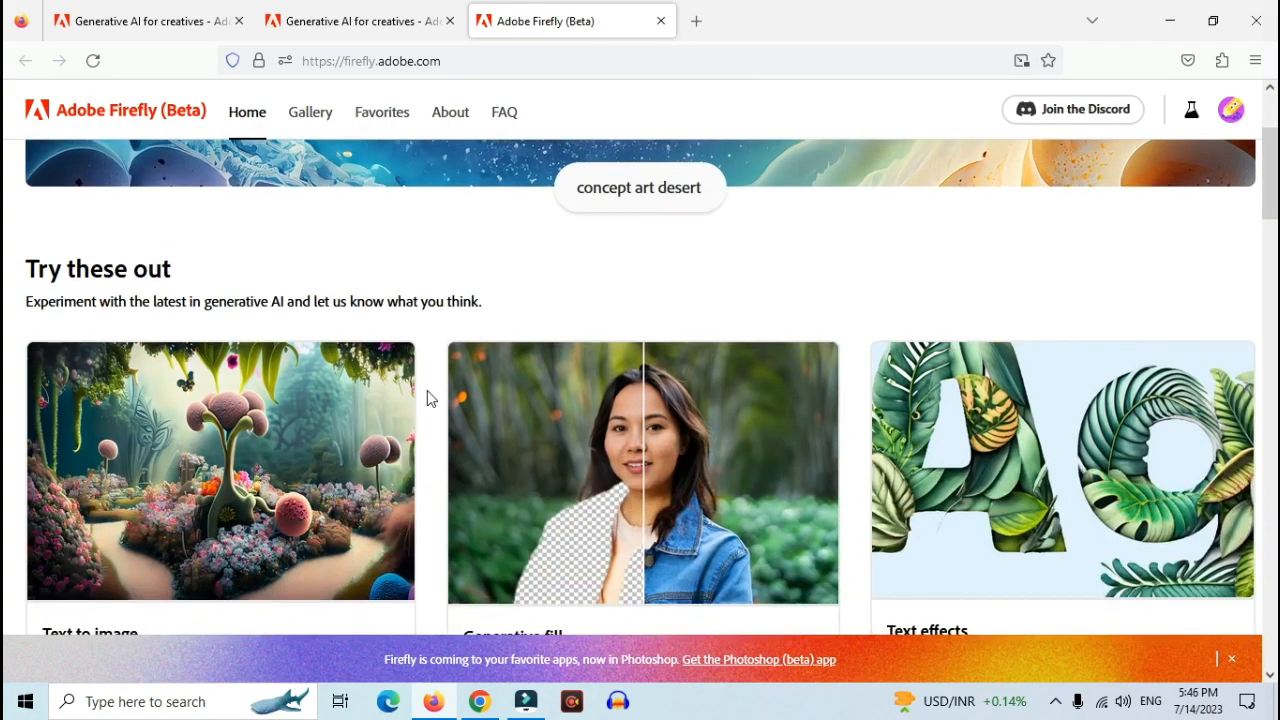
pyautogui.scroll(-1, 143, 443)
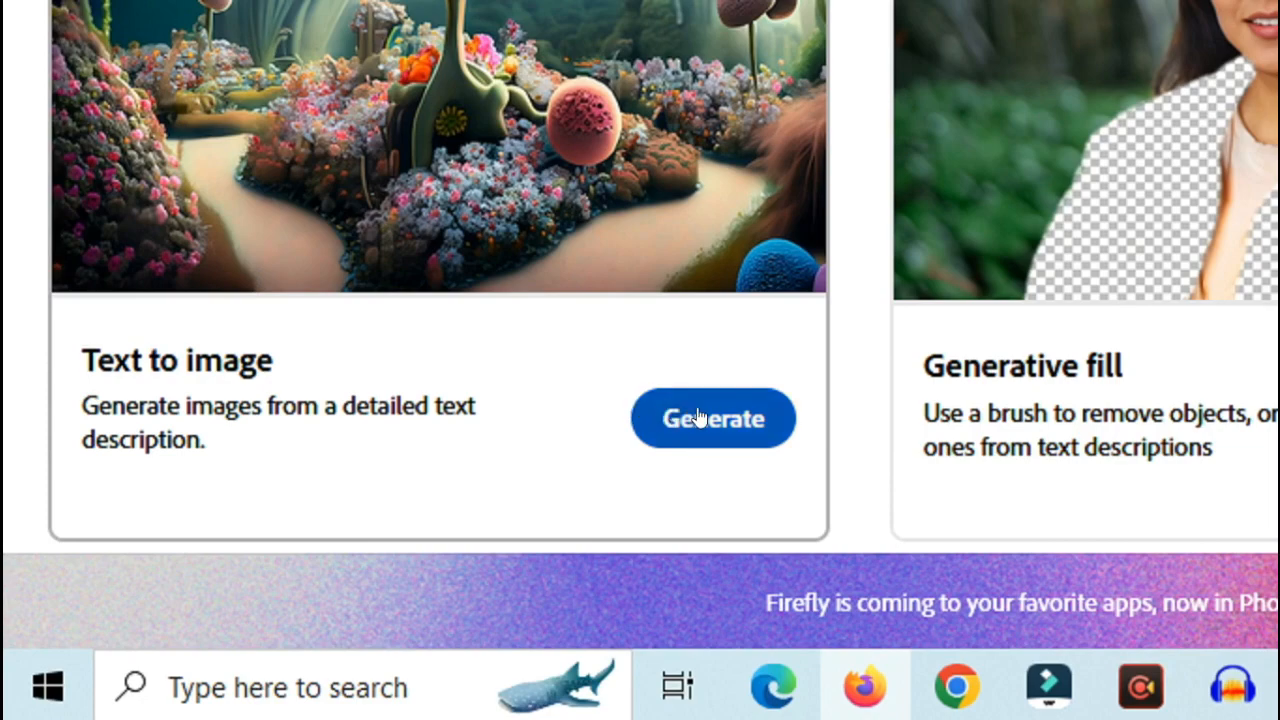
pyautogui.click(658, 418)
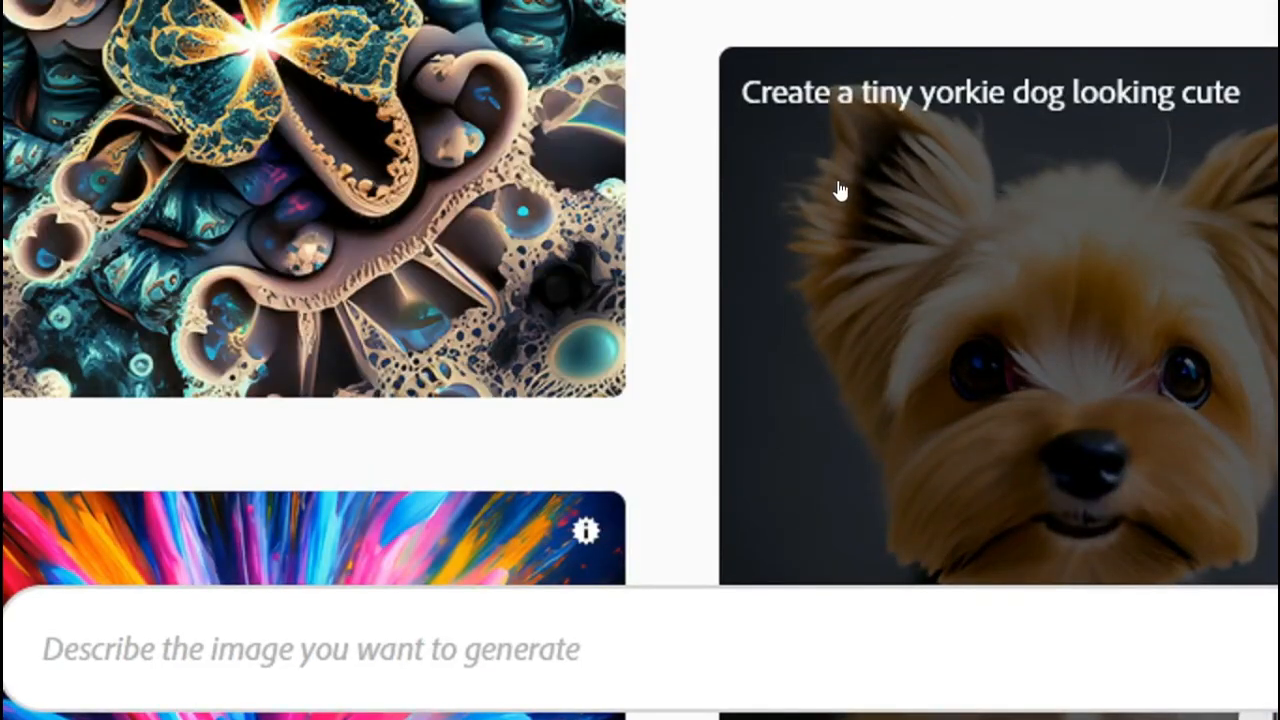
# Step: Generate images from the text prompt "mountain river forest"
pyautogui.scroll(5, 509, 194)
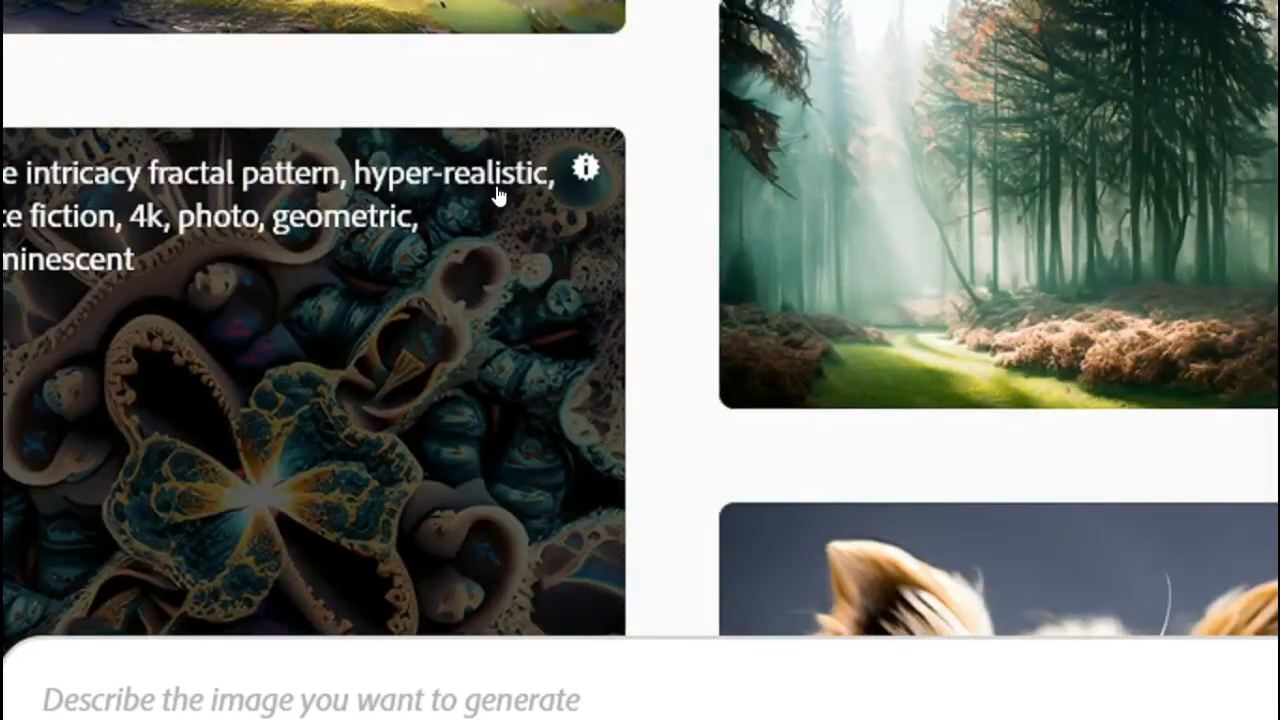
pyautogui.scroll(1, 712, 190)
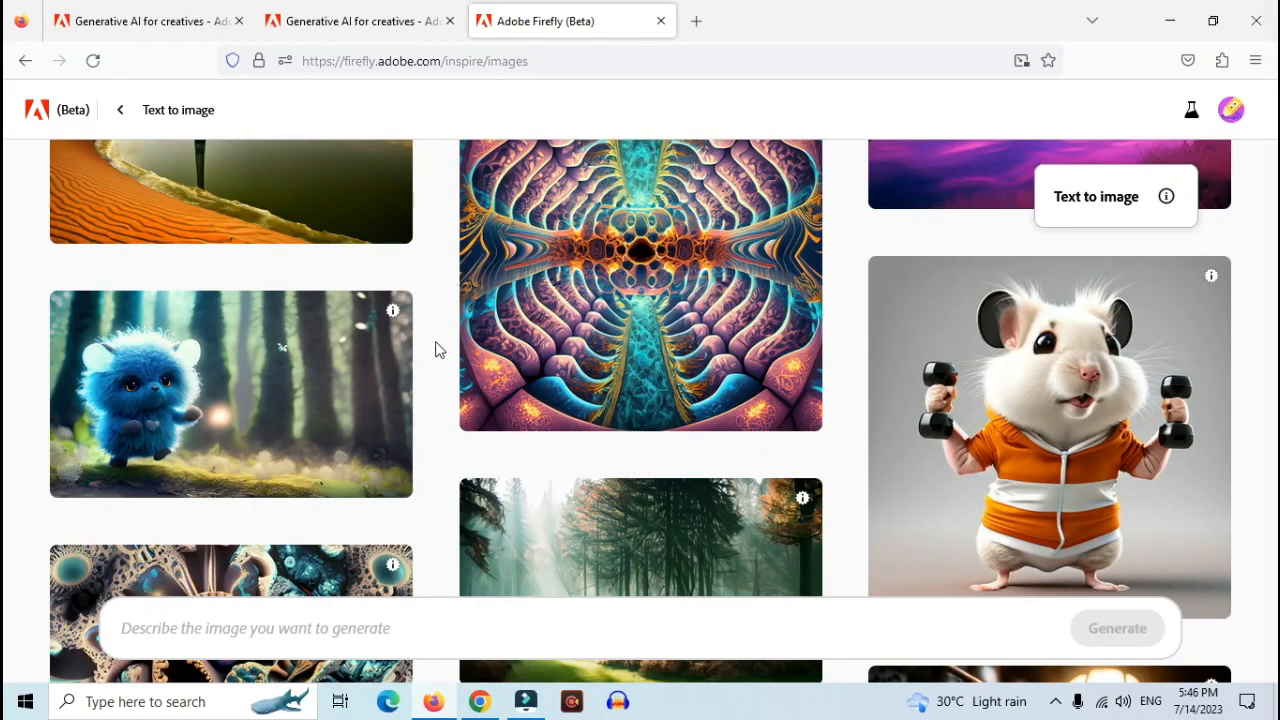
pyautogui.scroll(3, 435, 349)
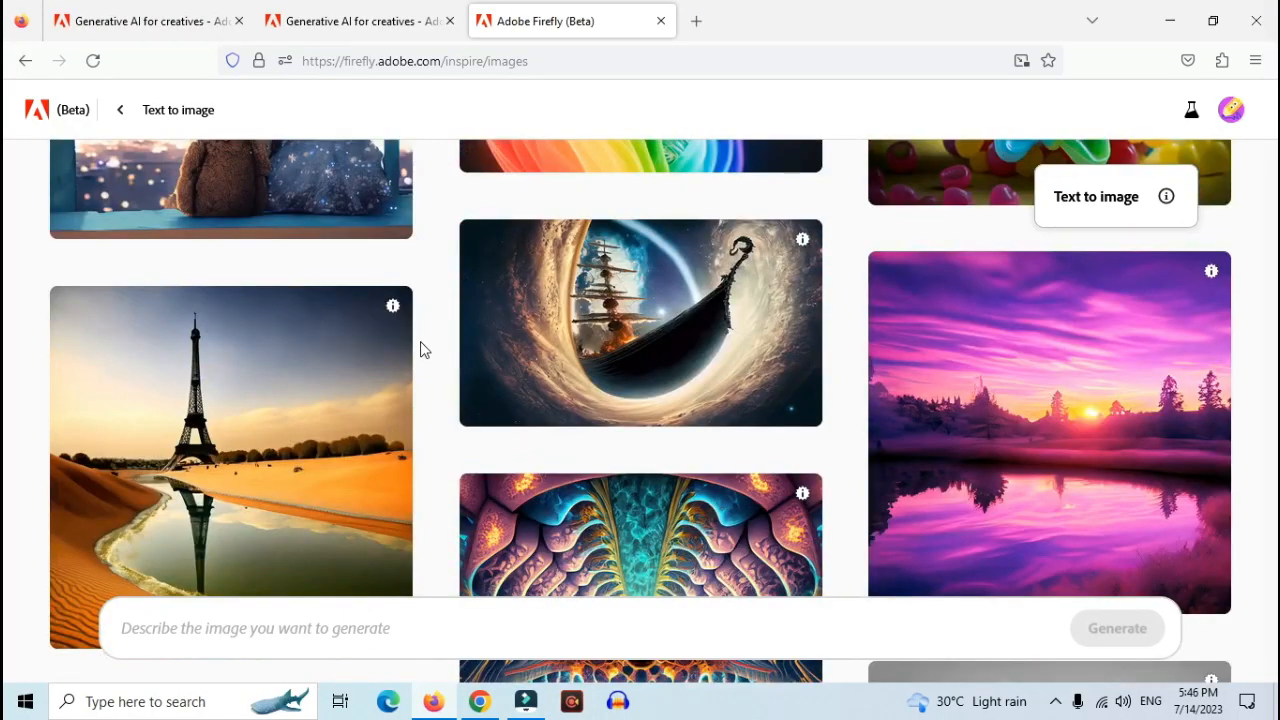
pyautogui.scroll(4, 385, 418)
pyautogui.scroll(-4, 388, 420)
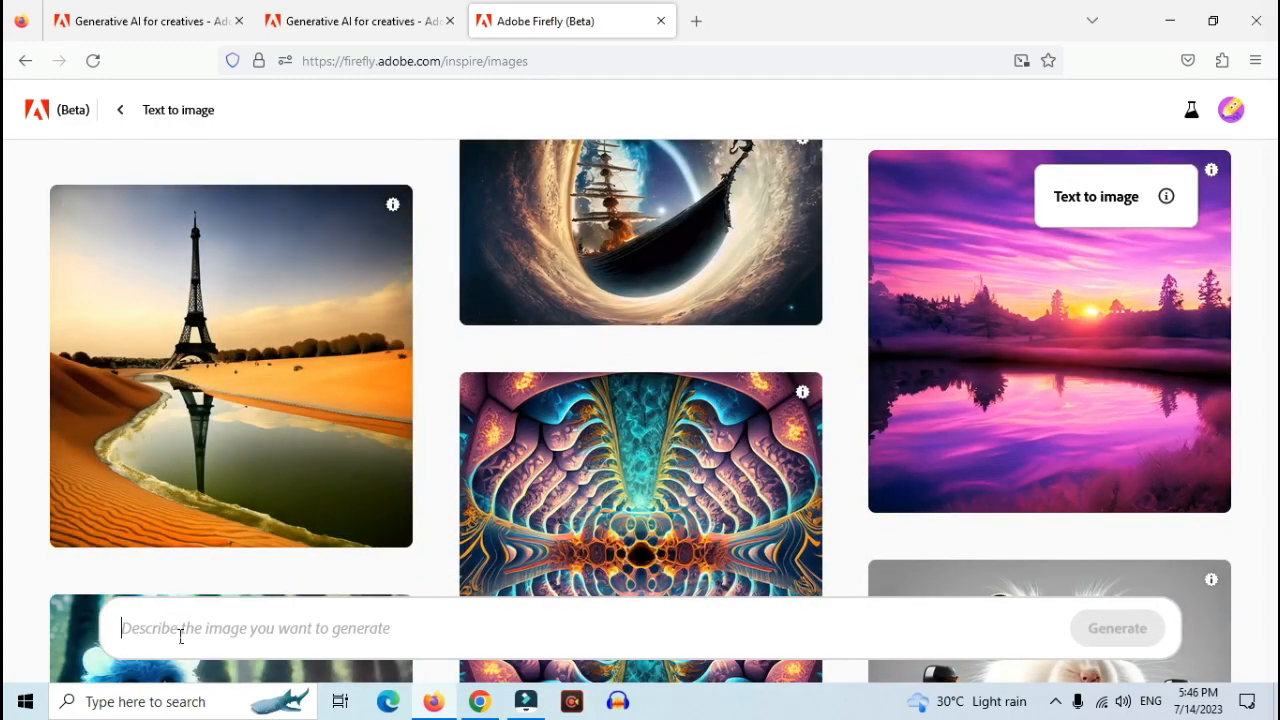
pyautogui.write('mountain river forest')
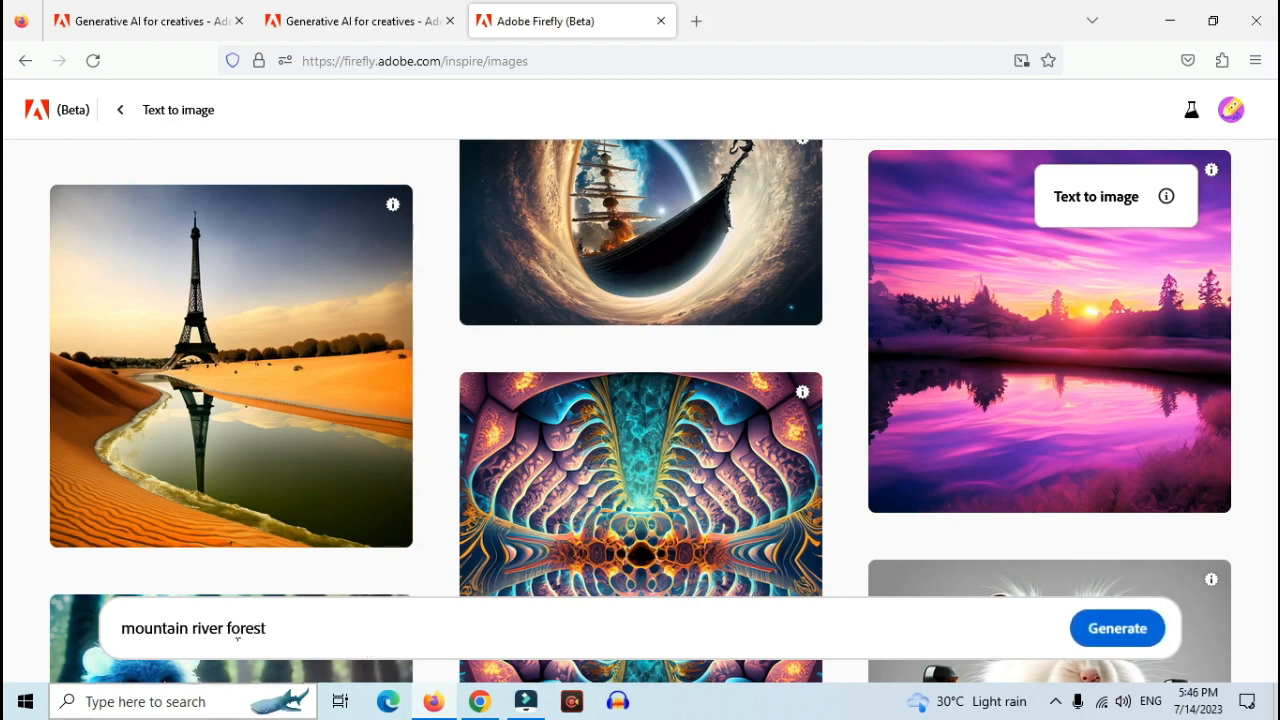
pyautogui.click(1125, 627)
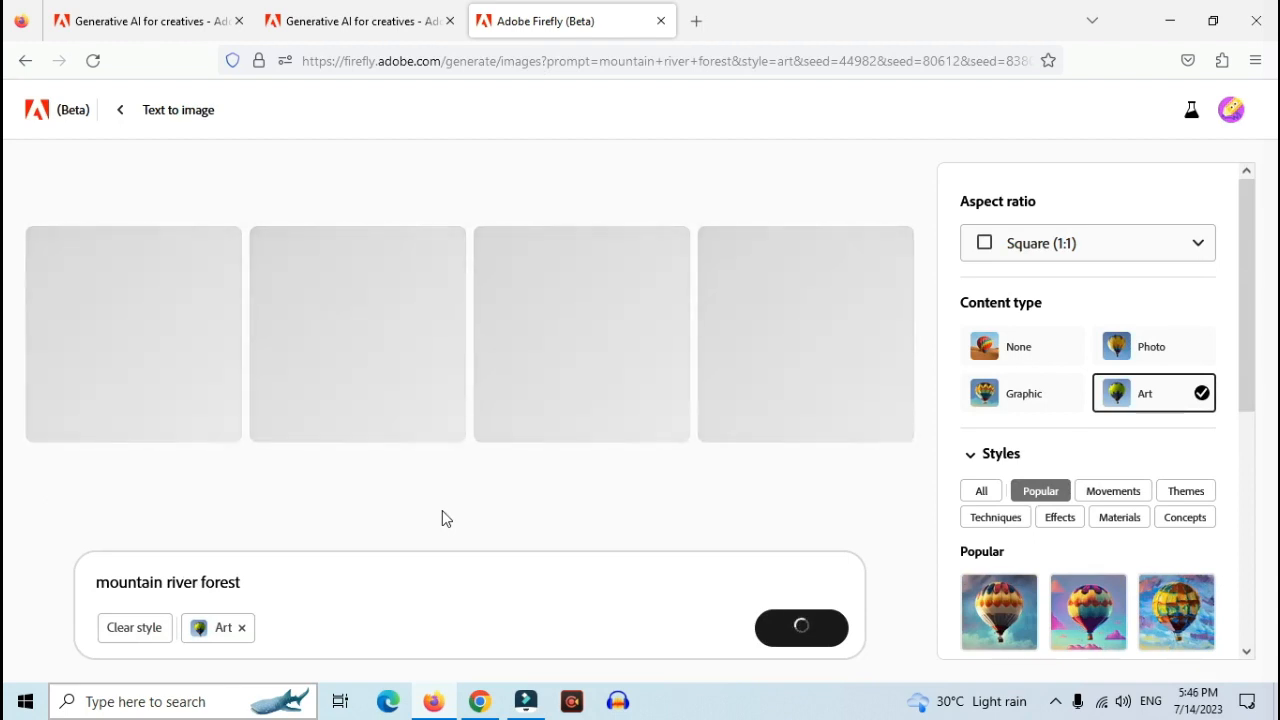
# Step: Examine each of the four generated mountain river forest images and the options offered on them
pyautogui.moveTo(393, 345)
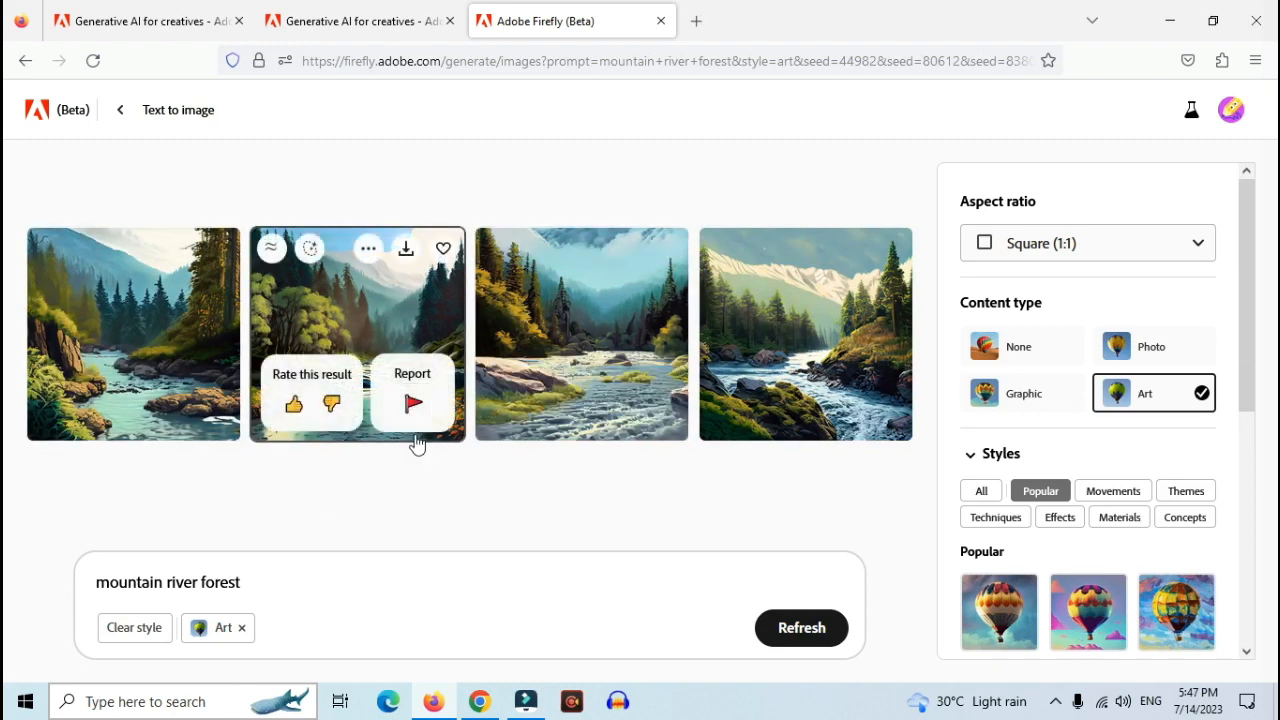
pyautogui.moveTo(563, 400)
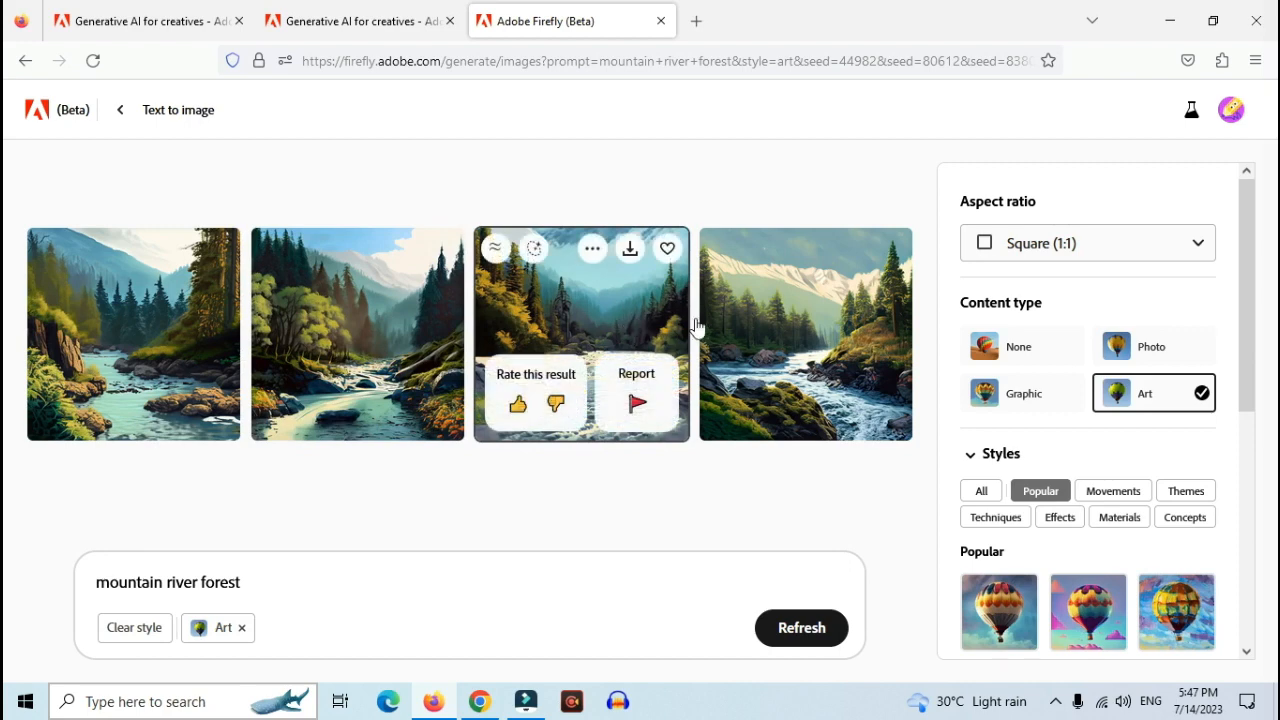
pyautogui.moveTo(728, 350)
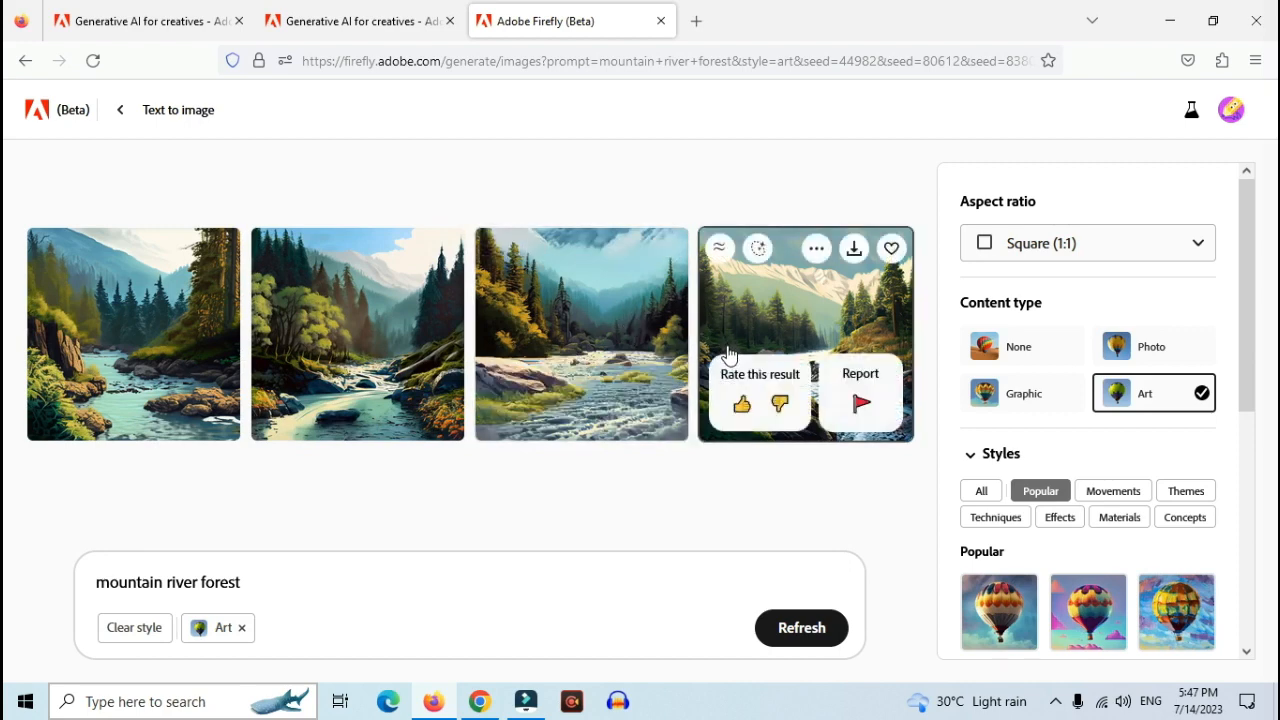
pyautogui.moveTo(608, 373)
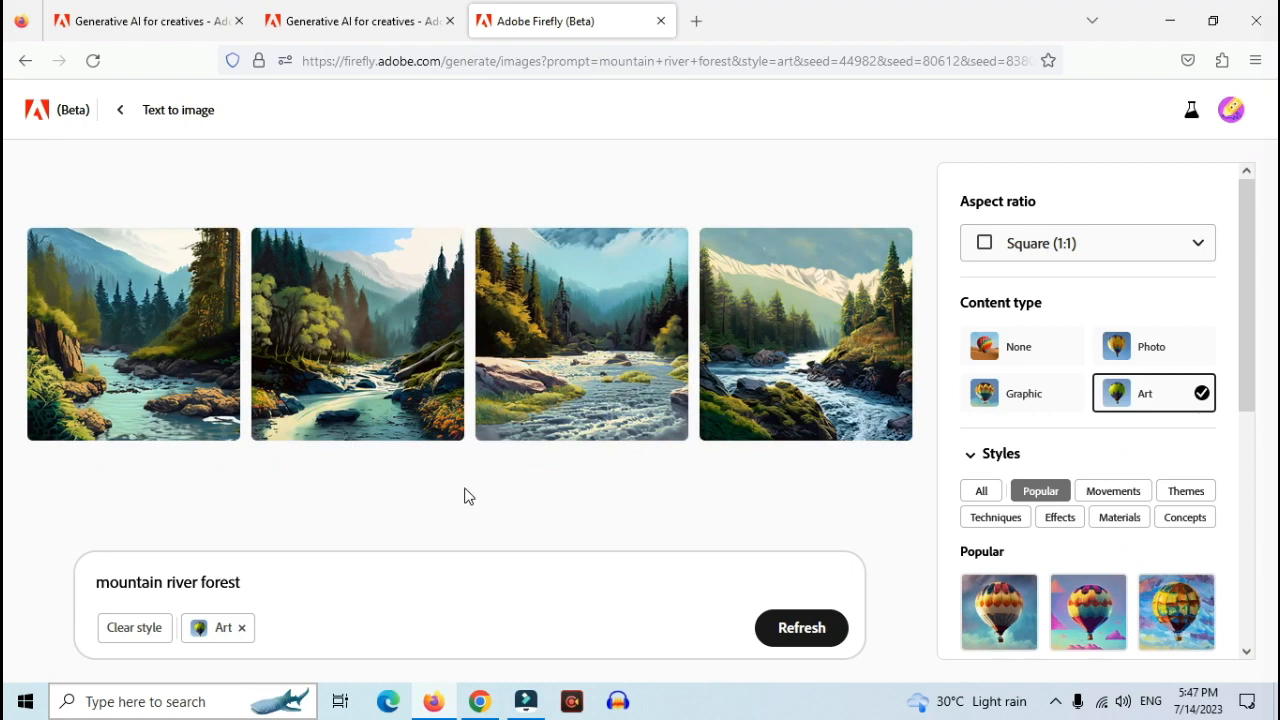
pyautogui.moveTo(333, 422)
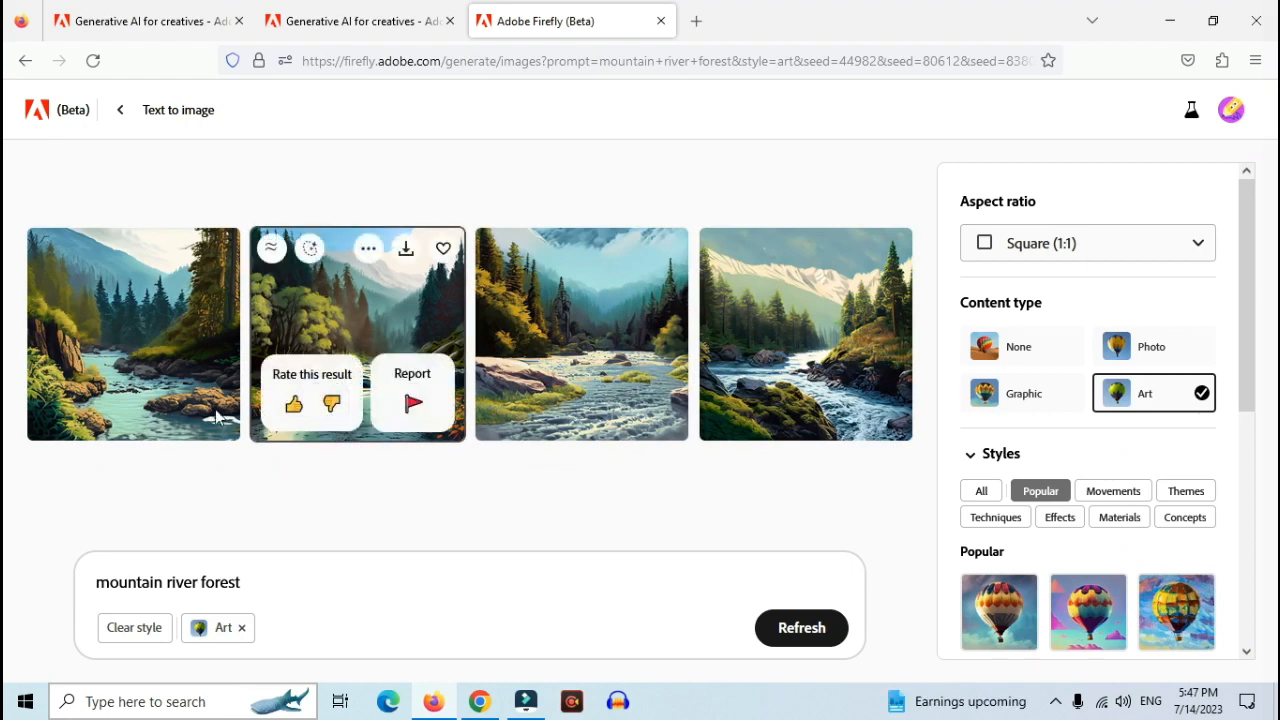
pyautogui.moveTo(168, 398)
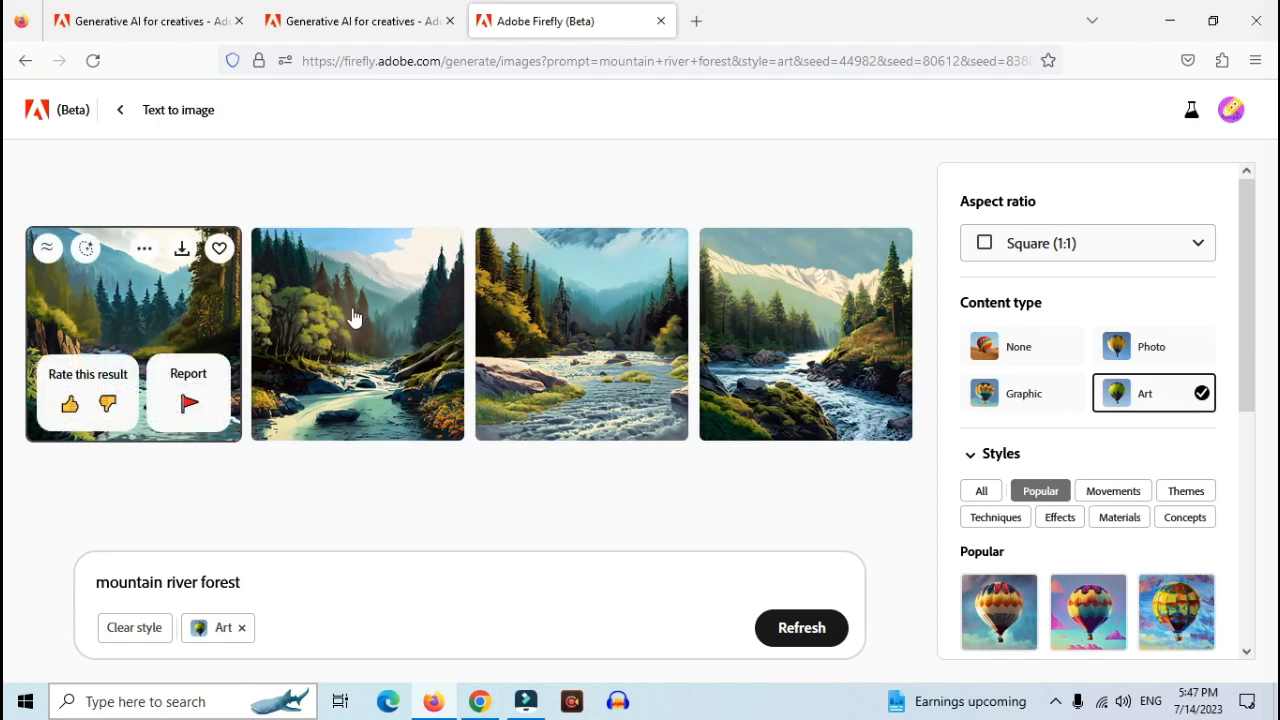
pyautogui.moveTo(557, 348)
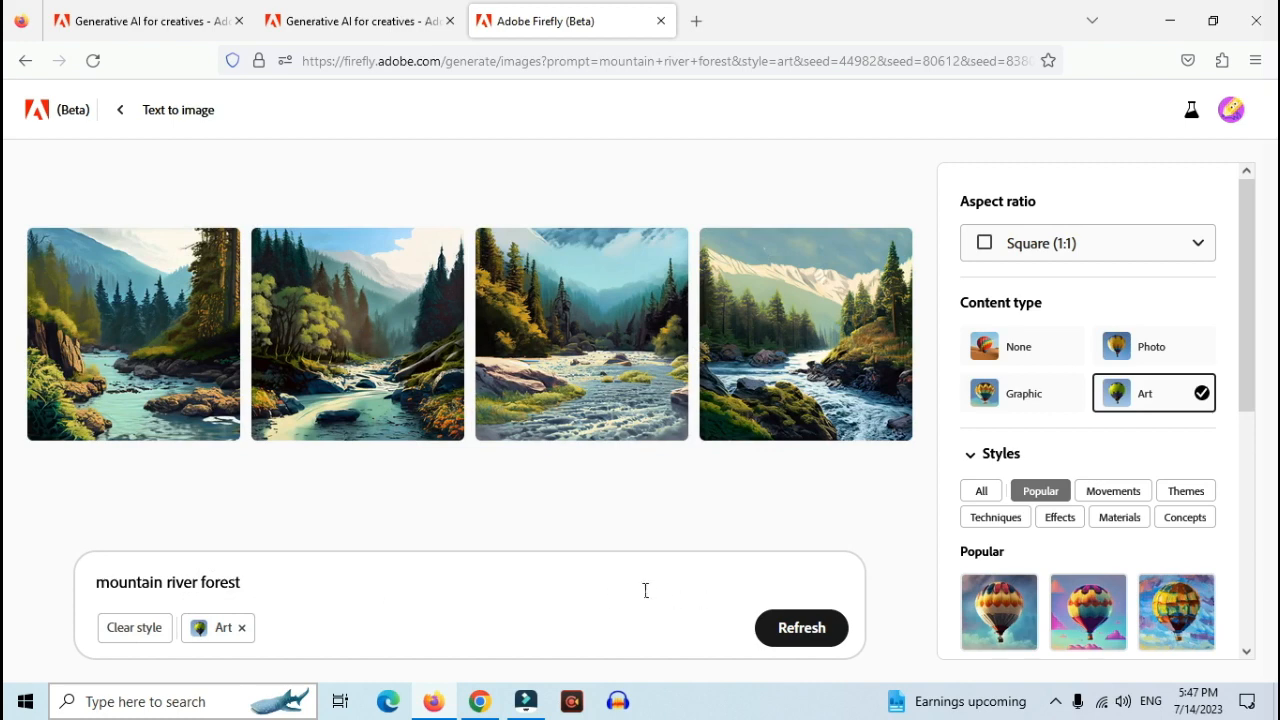
pyautogui.moveTo(329, 363)
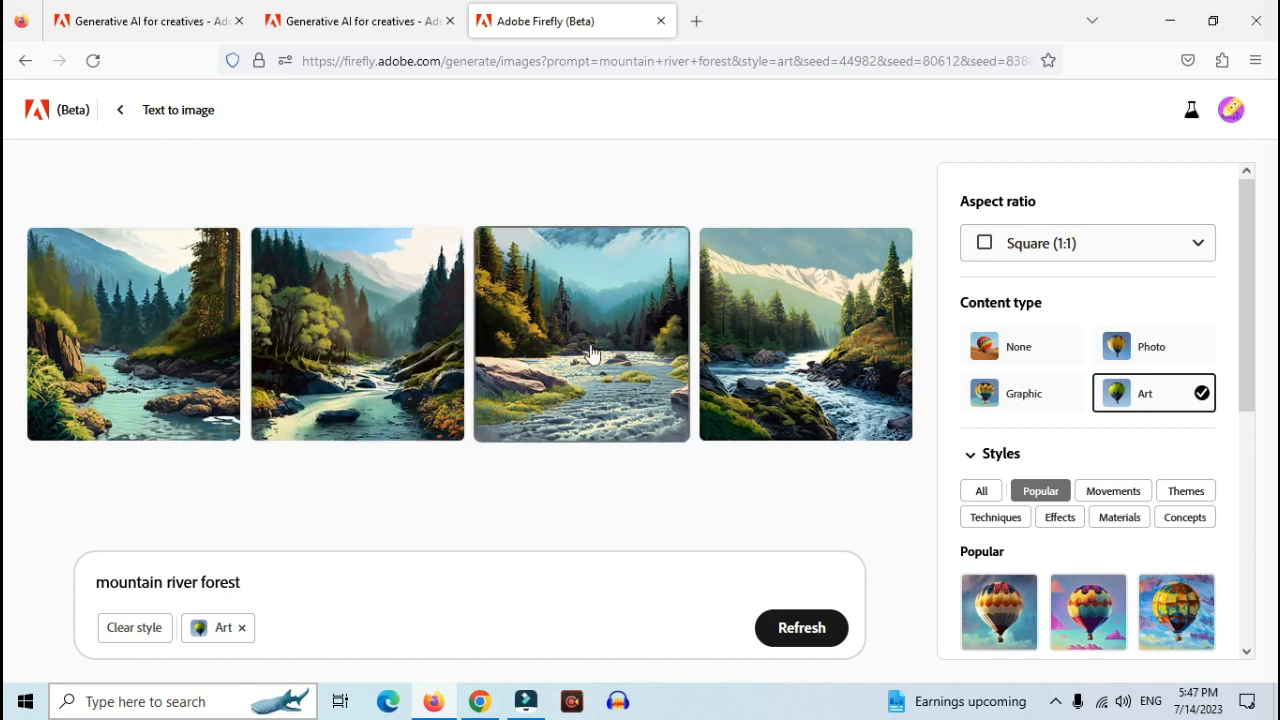
pyautogui.moveTo(105, 334)
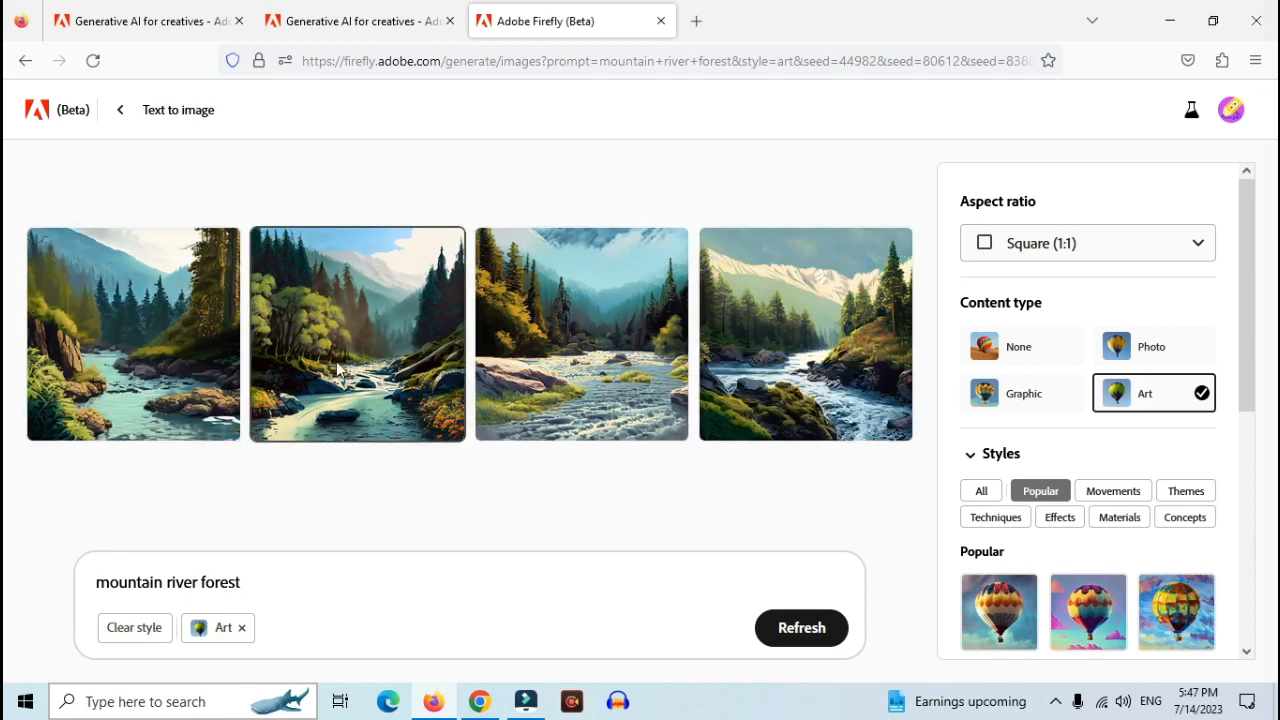
pyautogui.moveTo(380, 372)
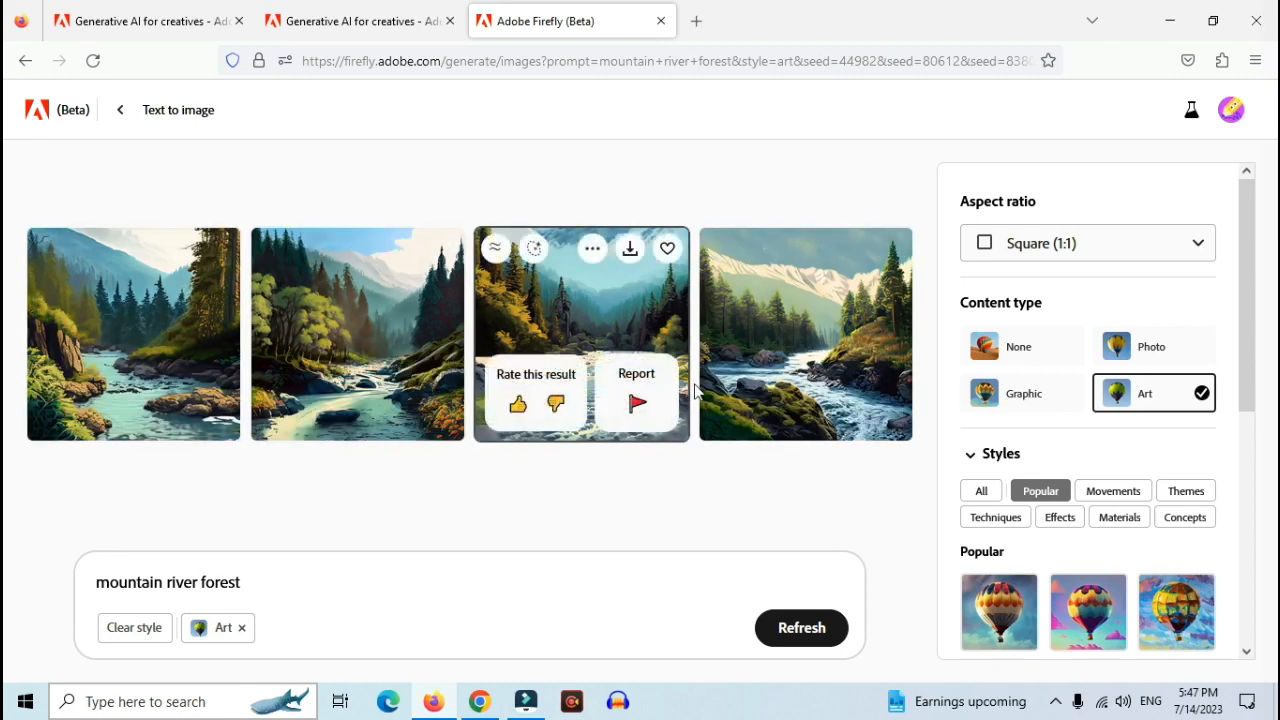
pyautogui.moveTo(768, 392)
# Step: Return to the Firefly home page and open the Generative fill tool
pyautogui.click(137, 28)
pyautogui.click(332, 28)
pyautogui.click(598, 12)
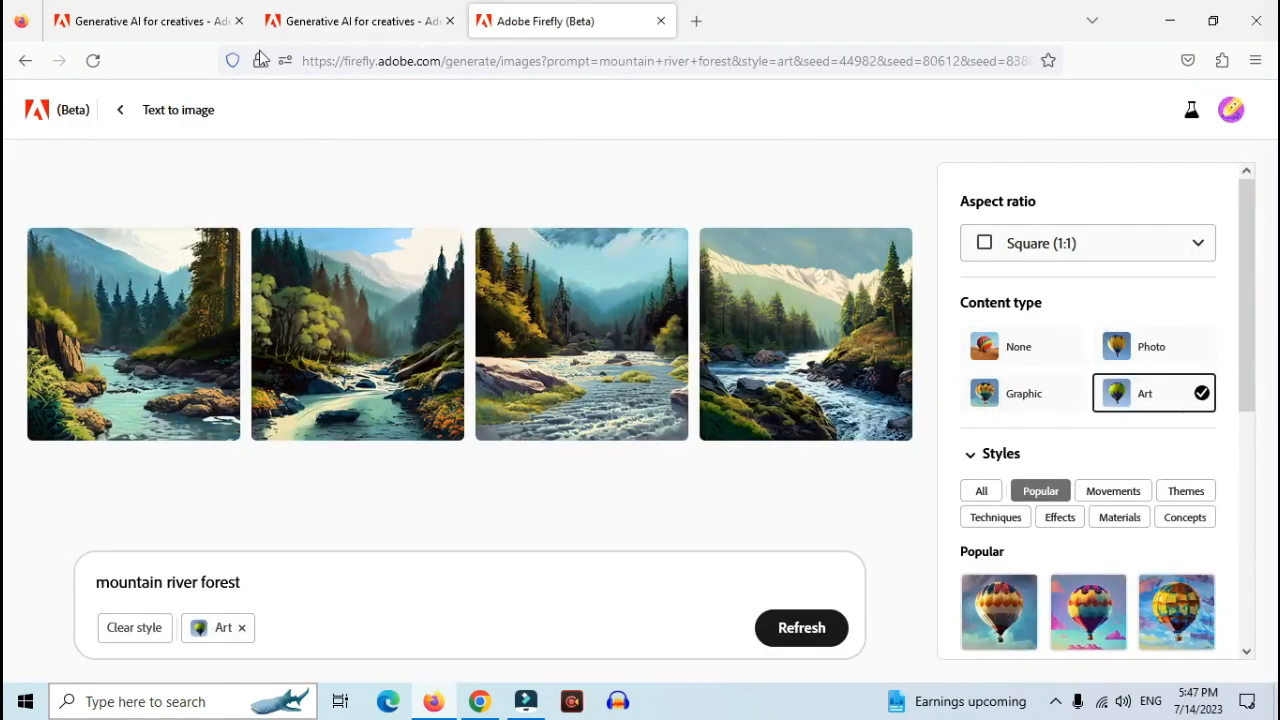
pyautogui.click(52, 114)
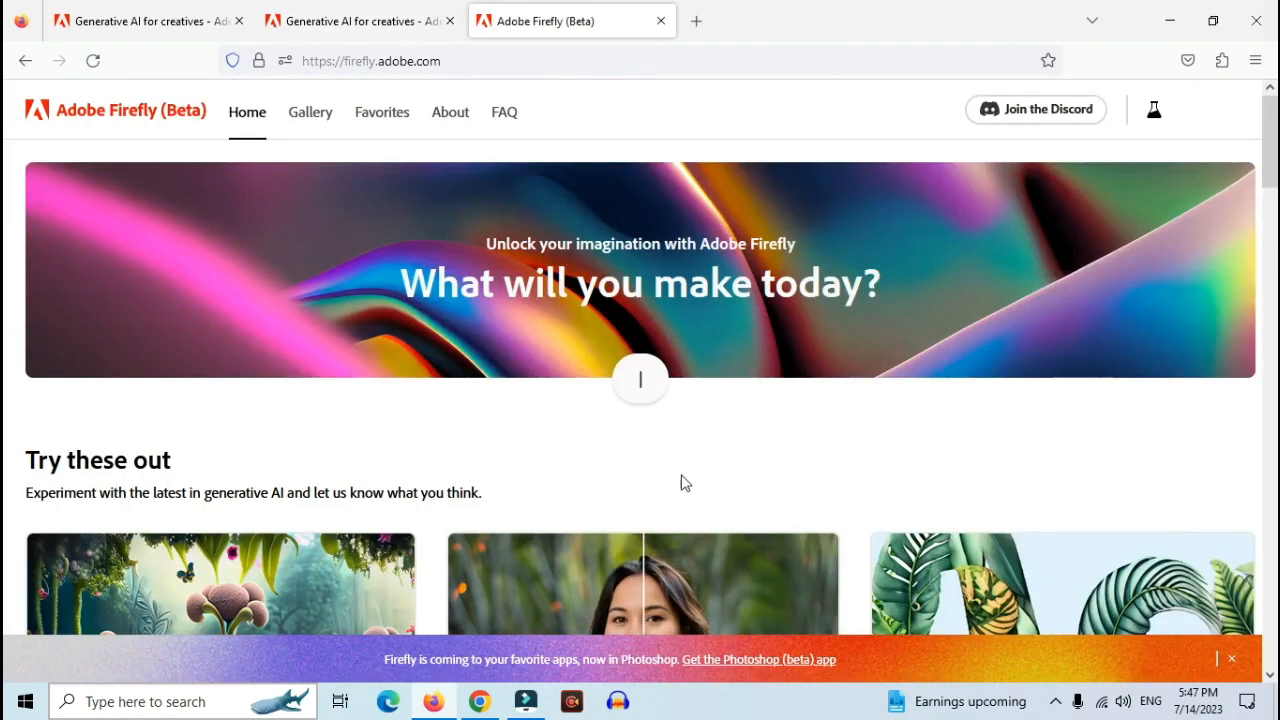
pyautogui.scroll(-4, 686, 483)
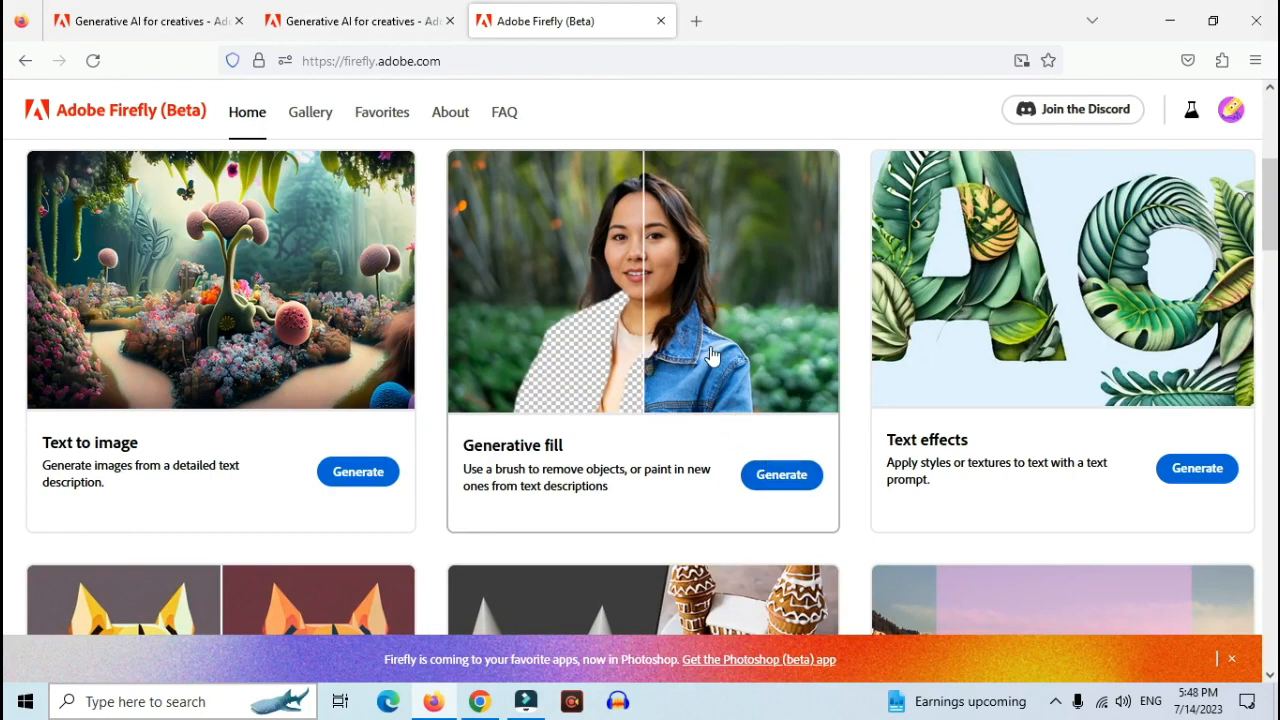
pyautogui.scroll(-3, 694, 362)
pyautogui.scroll(5, 686, 391)
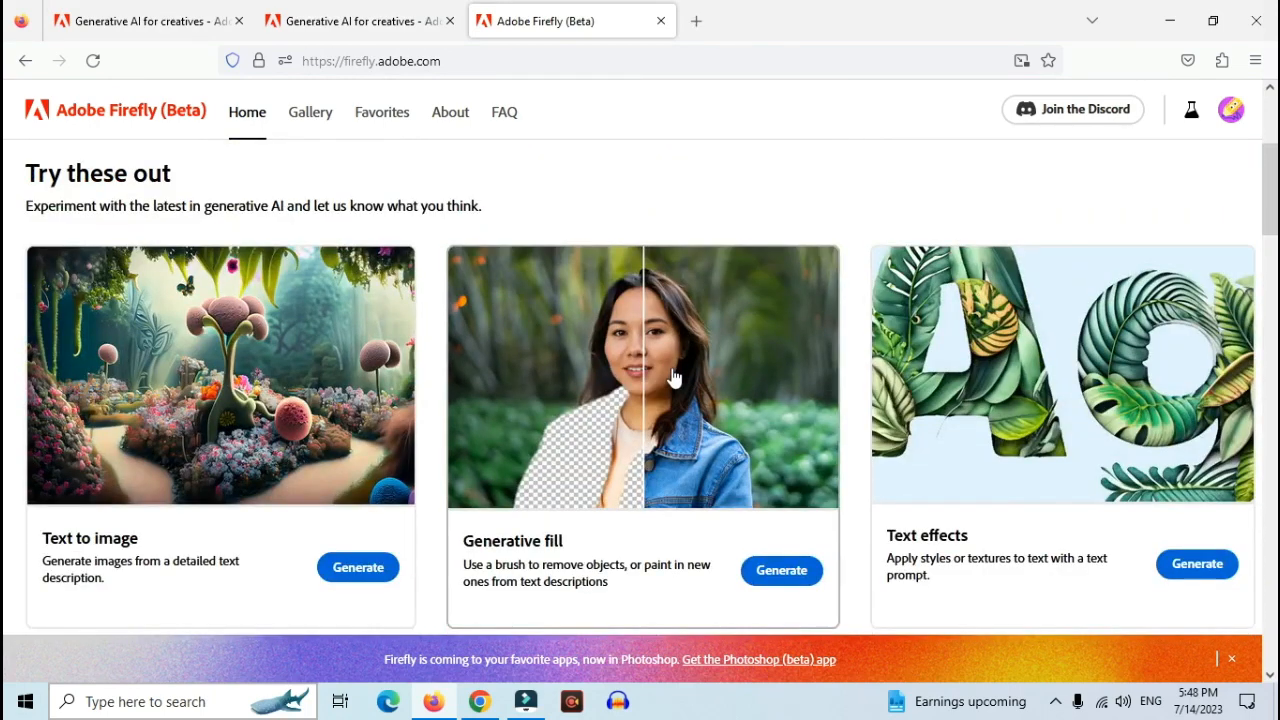
pyautogui.click(676, 336)
# Step: Open the Generative fill sample image of the woman in the orange jacket for editing
pyautogui.scroll(-5, 549, 391)
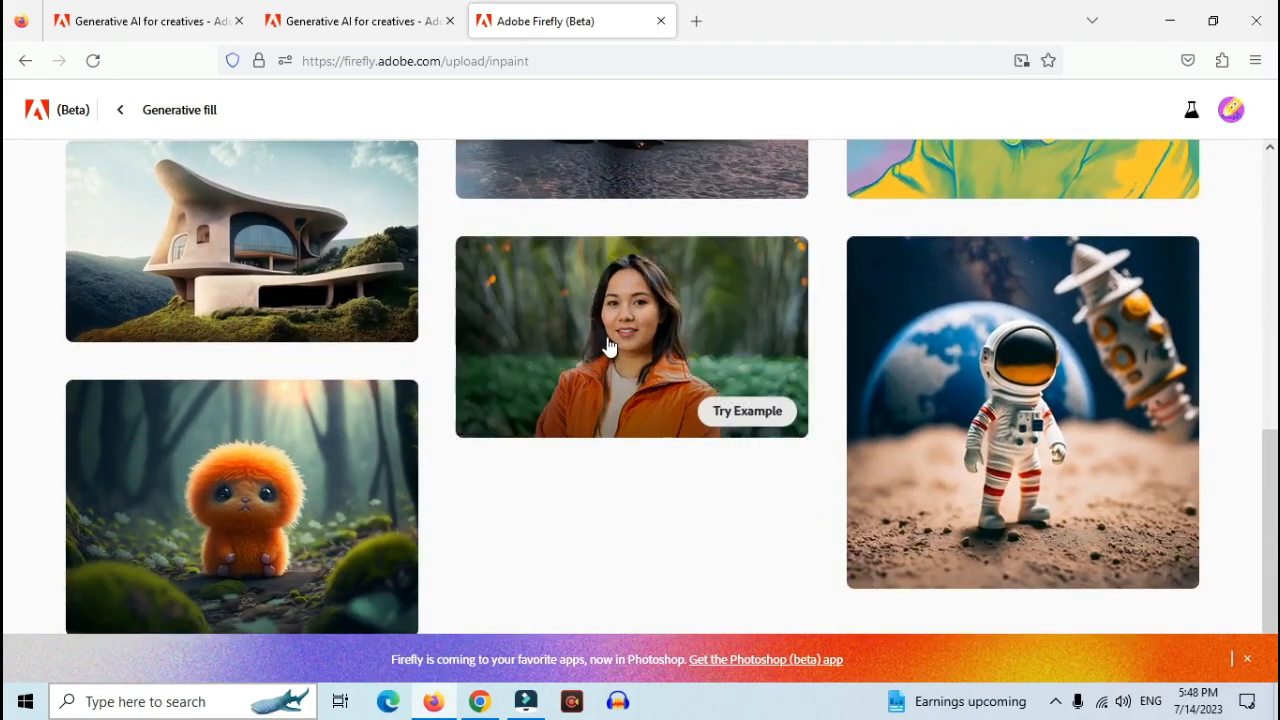
pyautogui.scroll(5, 314, 540)
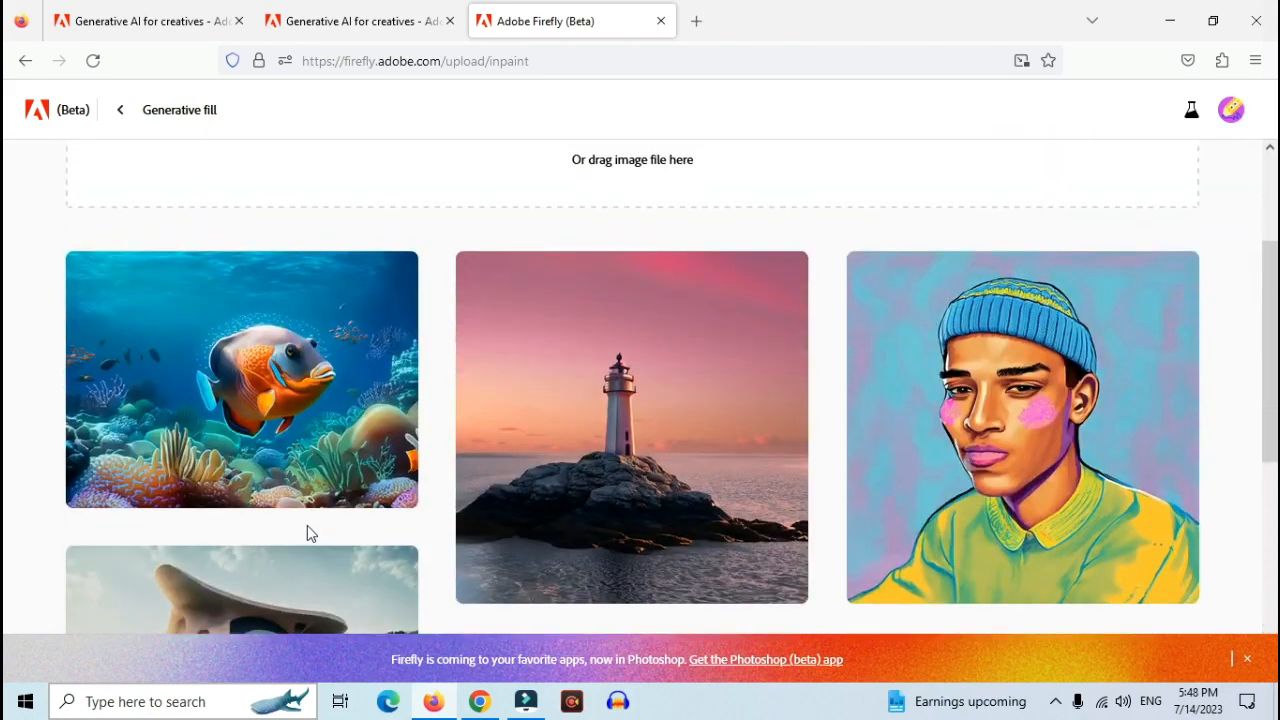
pyautogui.scroll(-4, 571, 434)
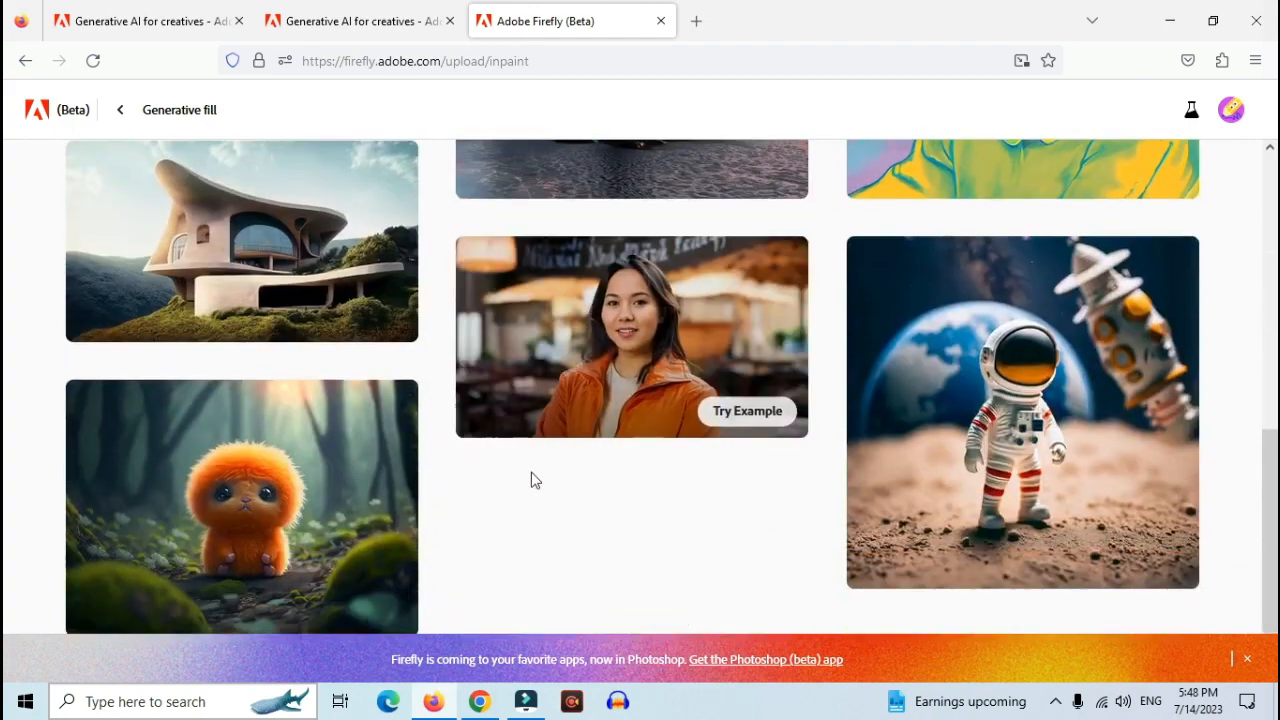
pyautogui.moveTo(643, 386)
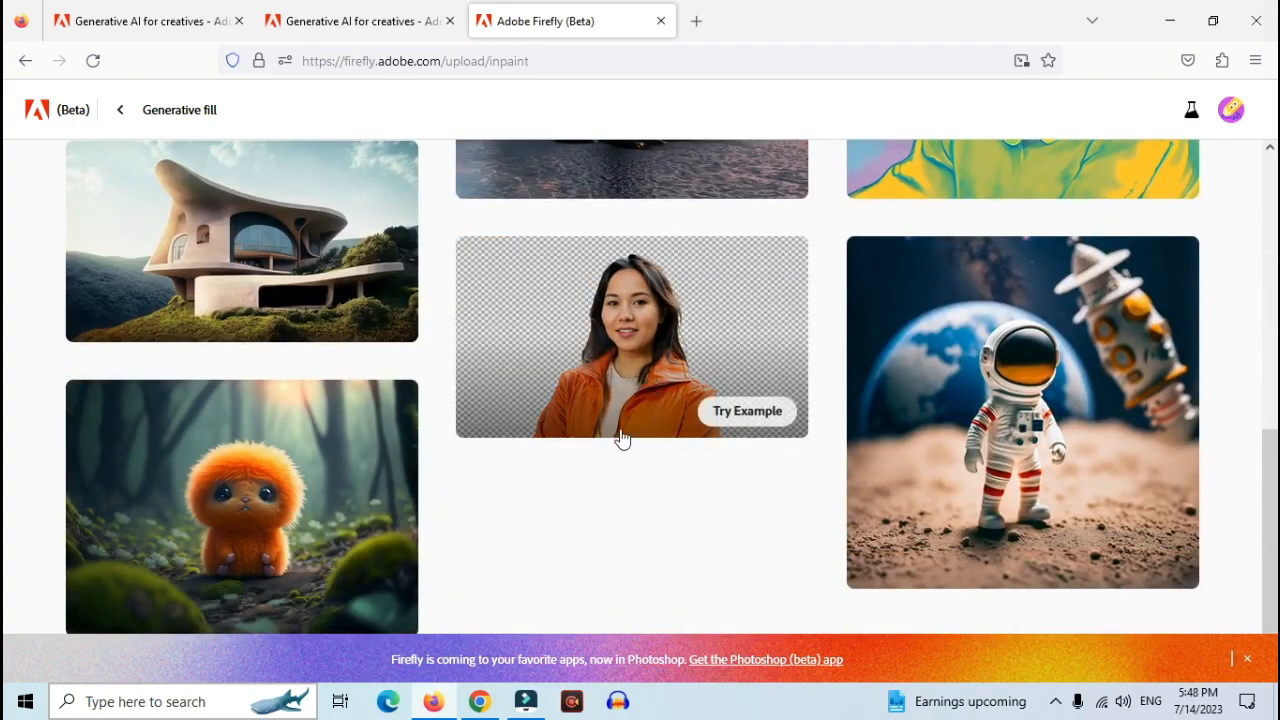
pyautogui.scroll(3, 526, 488)
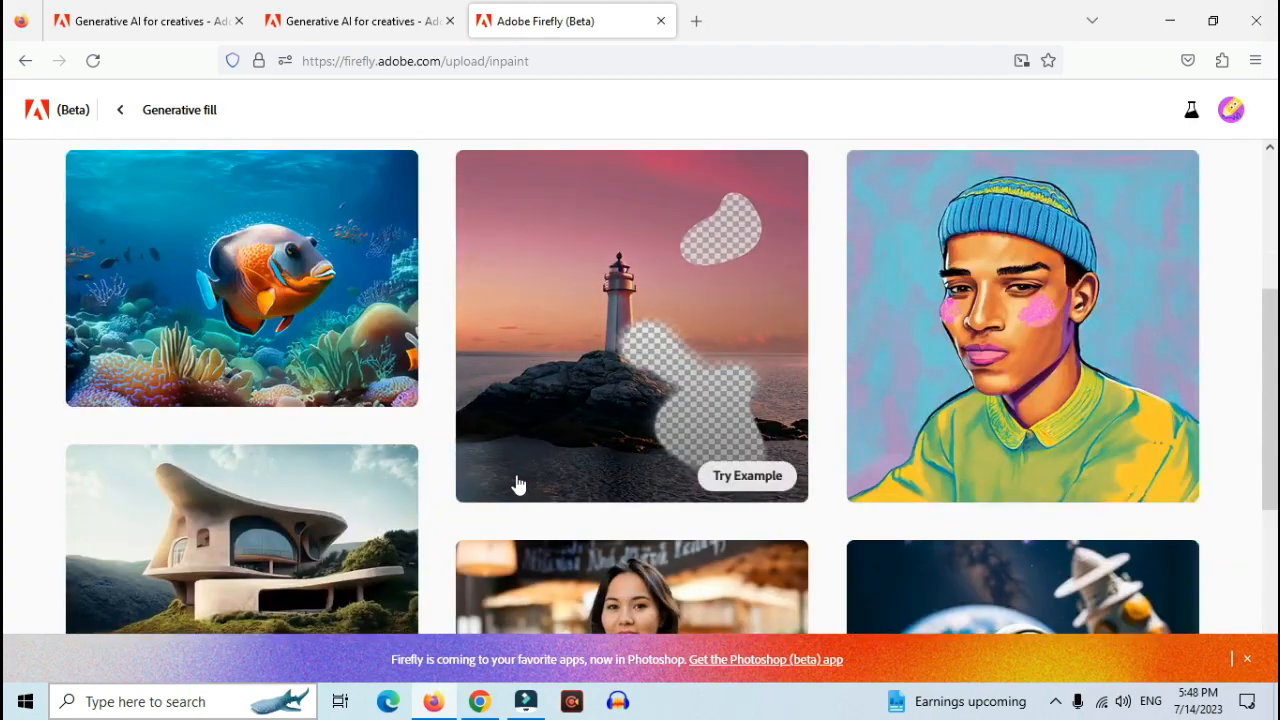
pyautogui.scroll(3, 520, 485)
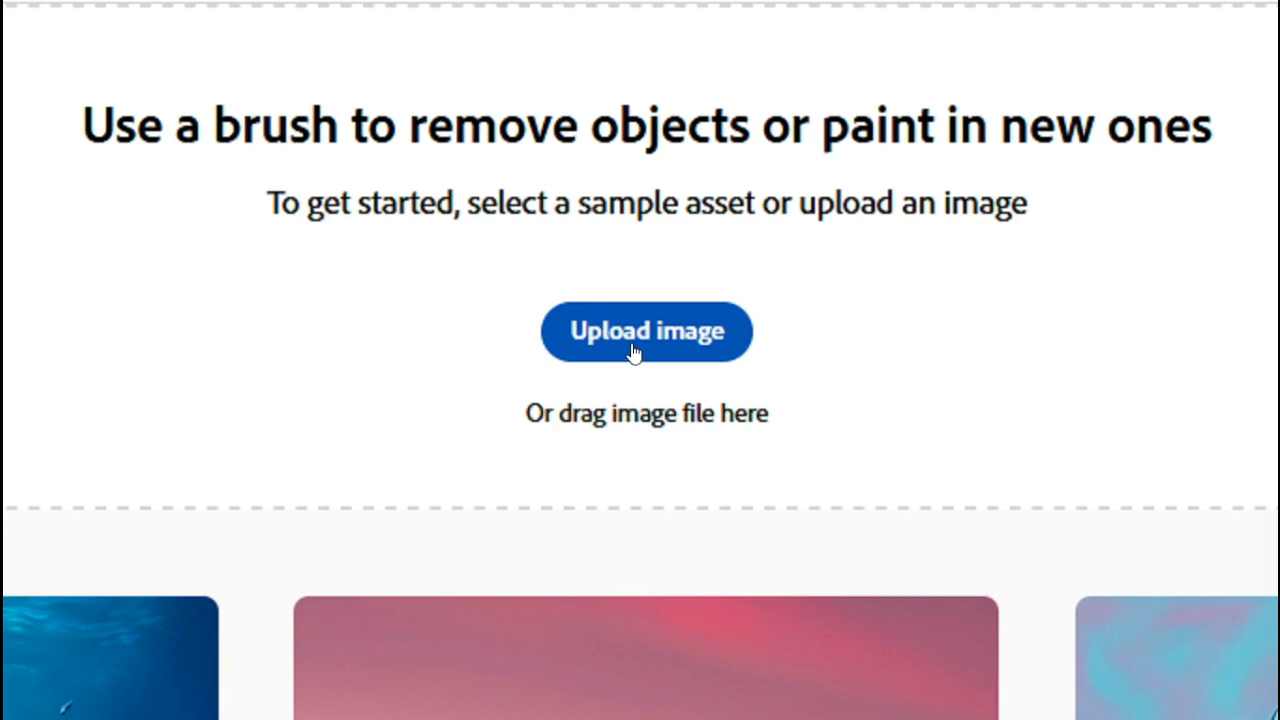
pyautogui.scroll(-10, 592, 363)
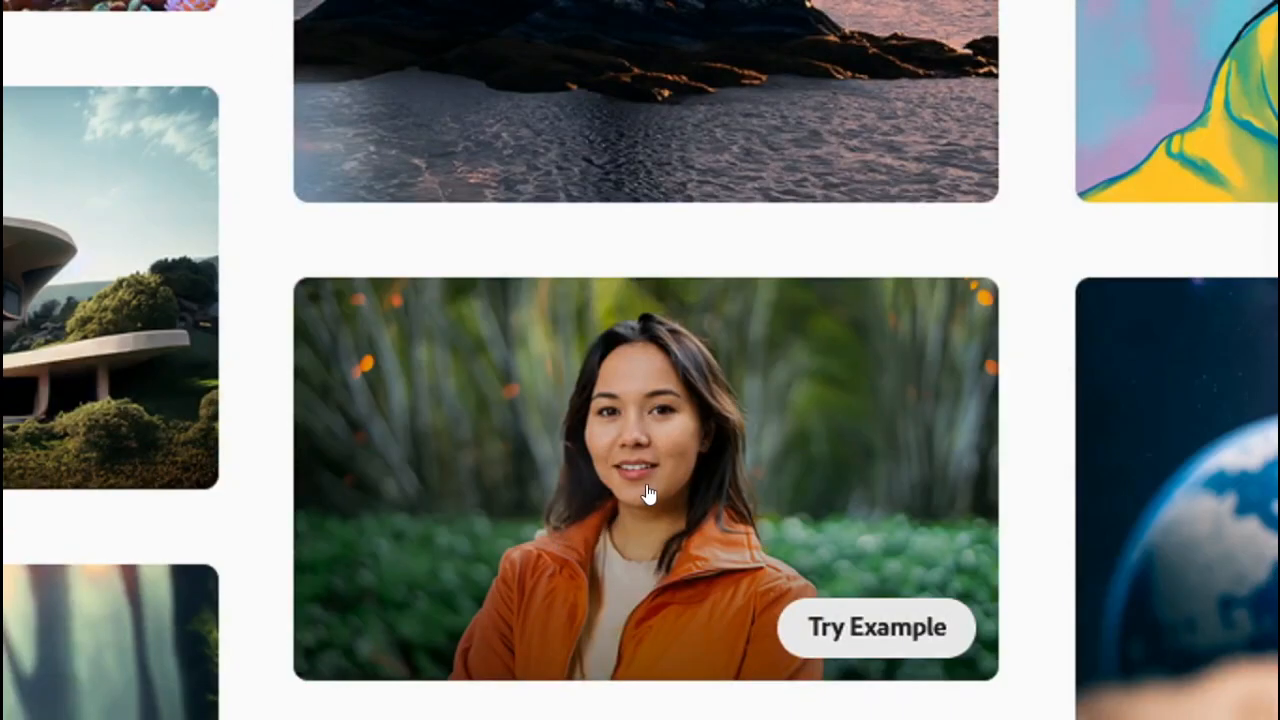
pyautogui.click(648, 493)
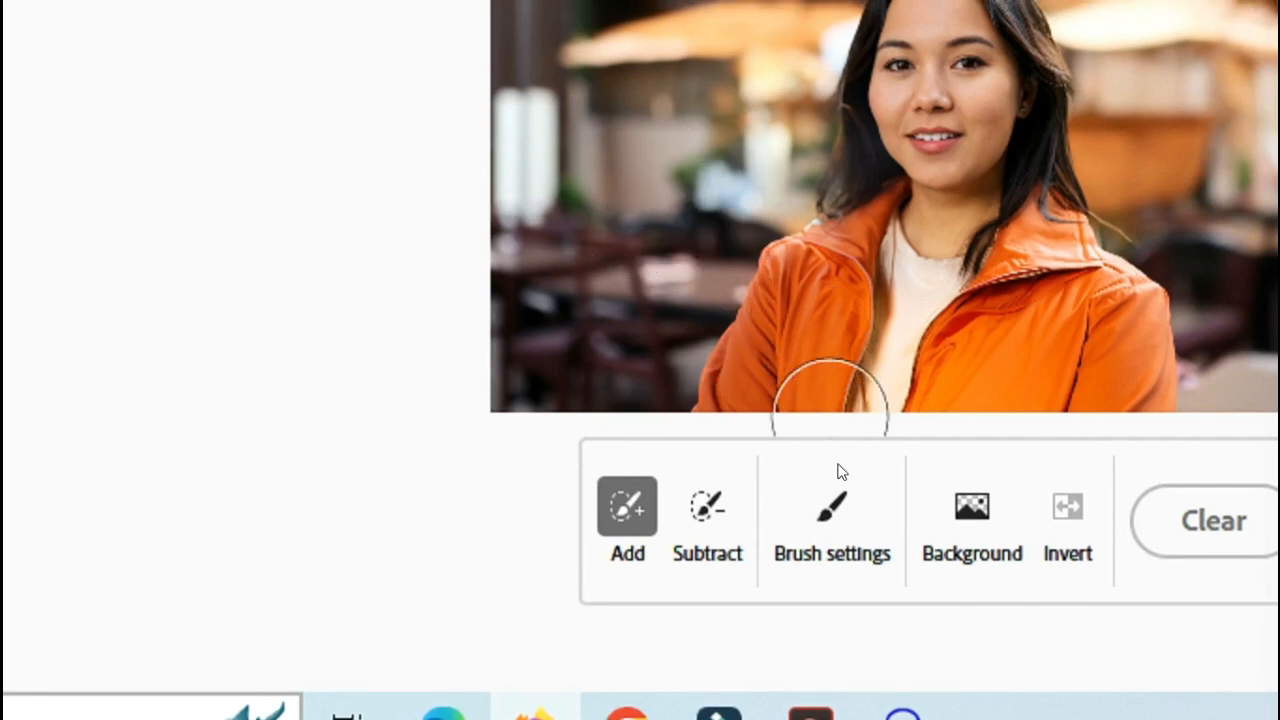
# Step: Set the brush size to 23% and lower the brush hardness below 50%
pyautogui.click(840, 547)
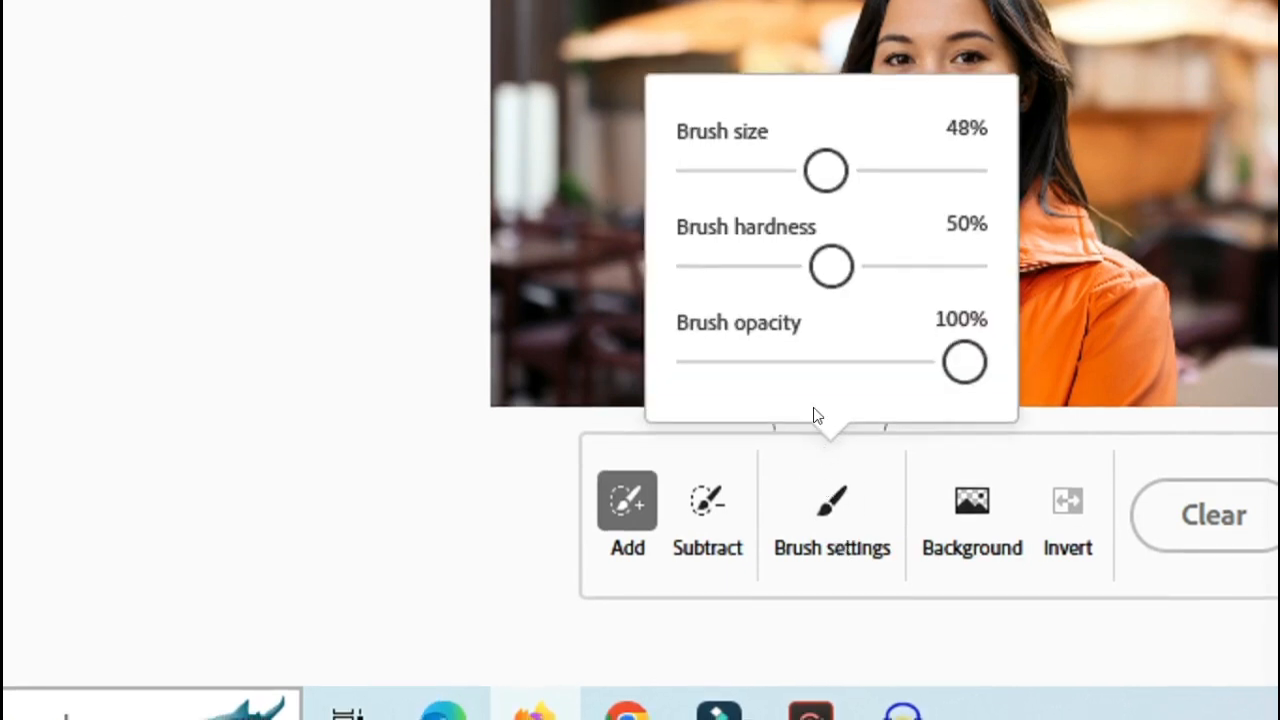
pyautogui.moveTo(826, 172); pyautogui.dragTo(752, 184)
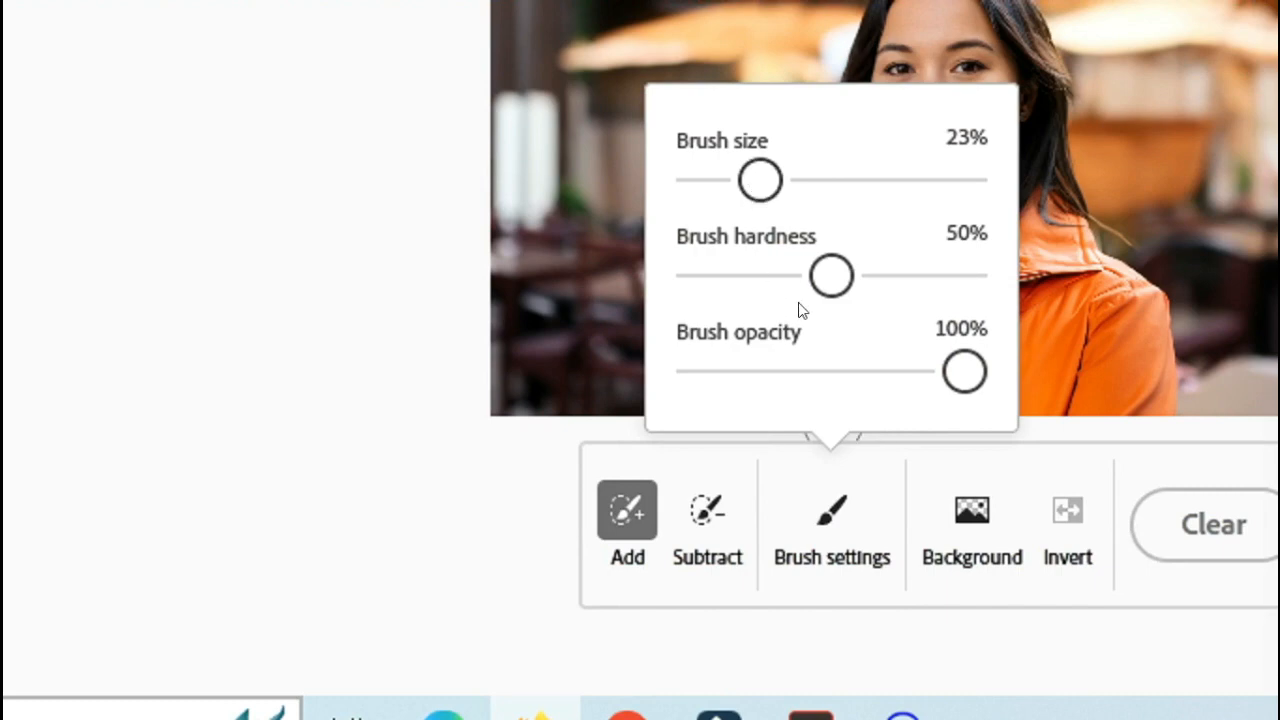
pyautogui.moveTo(829, 277); pyautogui.dragTo(740, 284)
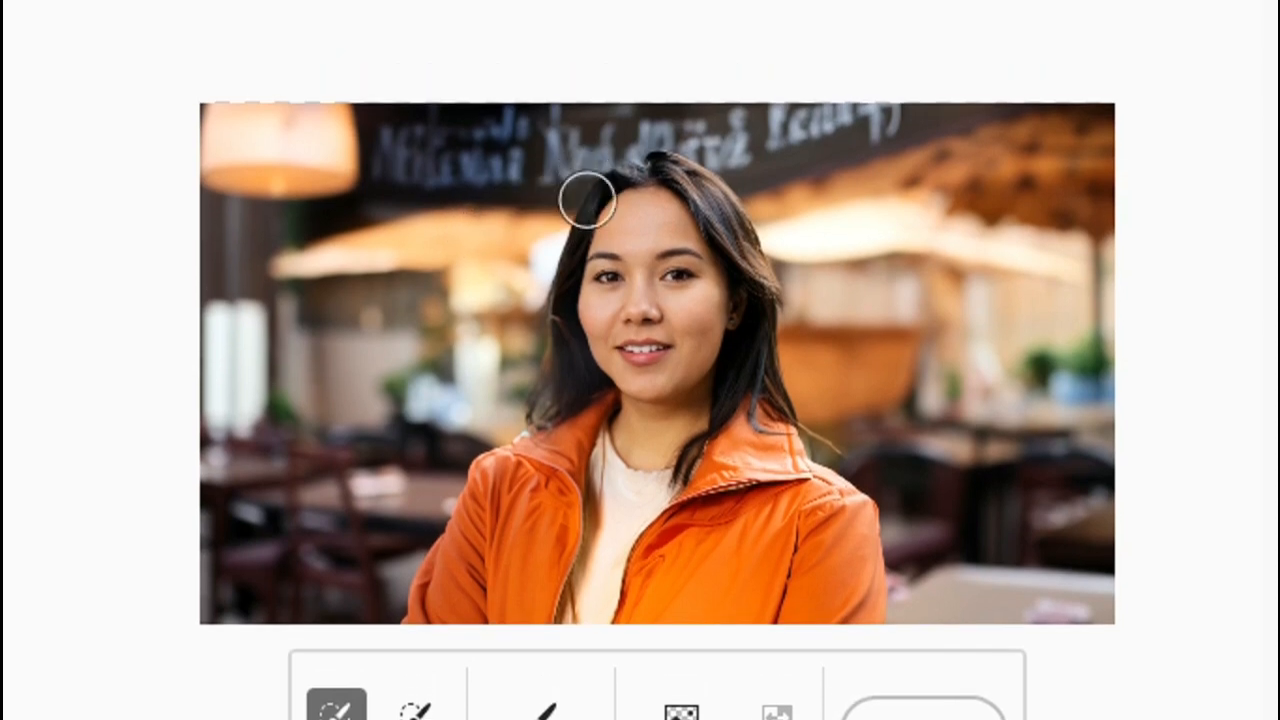
# Step: Brush over the hair just above the woman's forehead and generate a pair of glasses there from a text prompt
pyautogui.moveTo(595, 190); pyautogui.dragTo(700, 197)
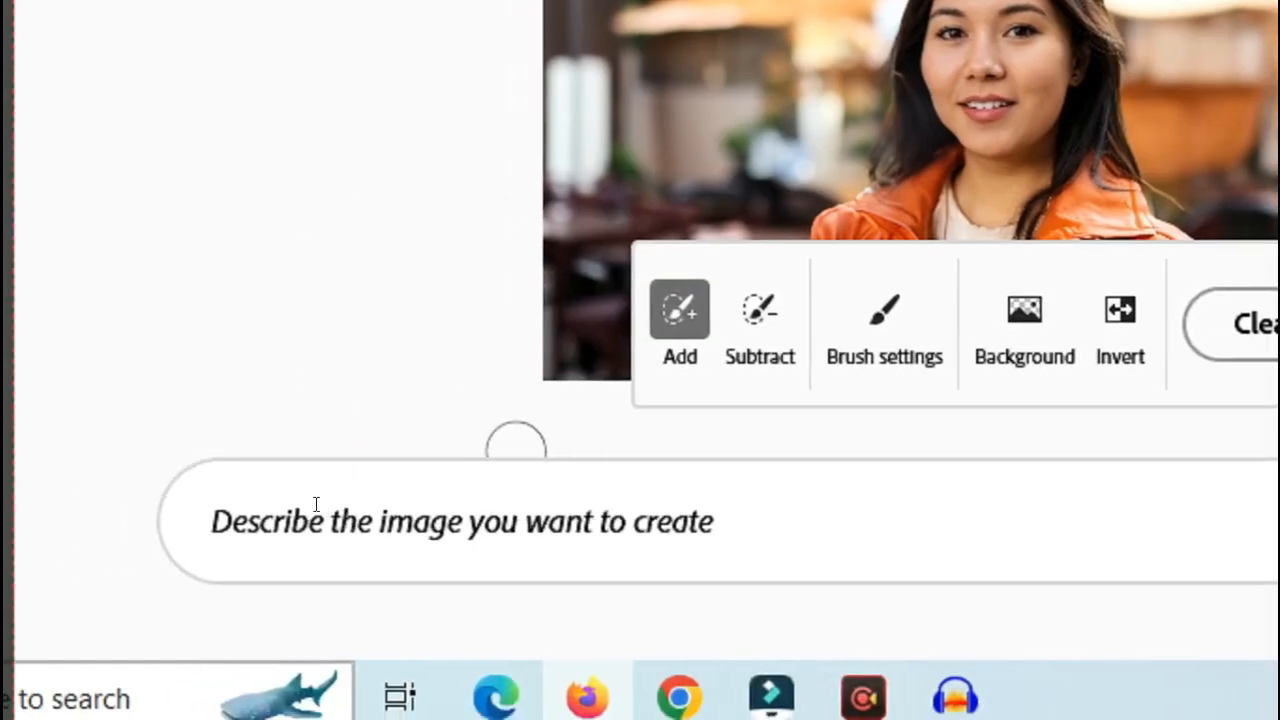
pyautogui.click(316, 505)
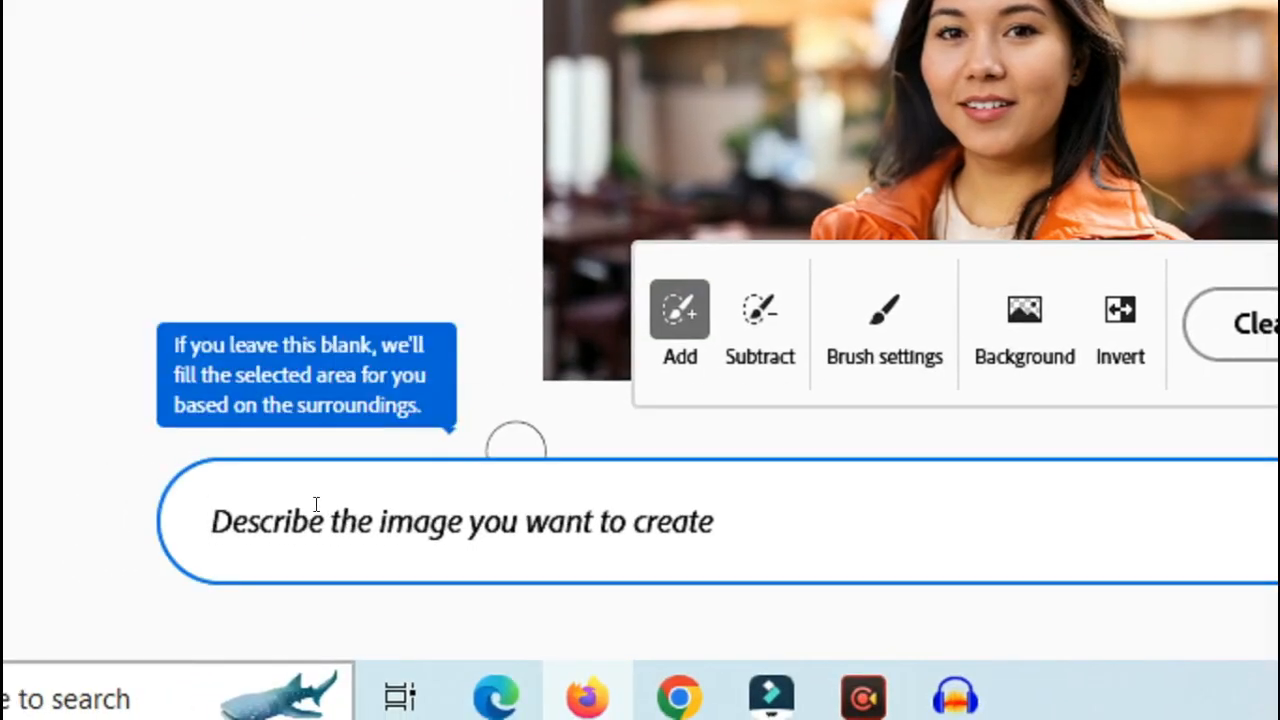
pyautogui.write('g')
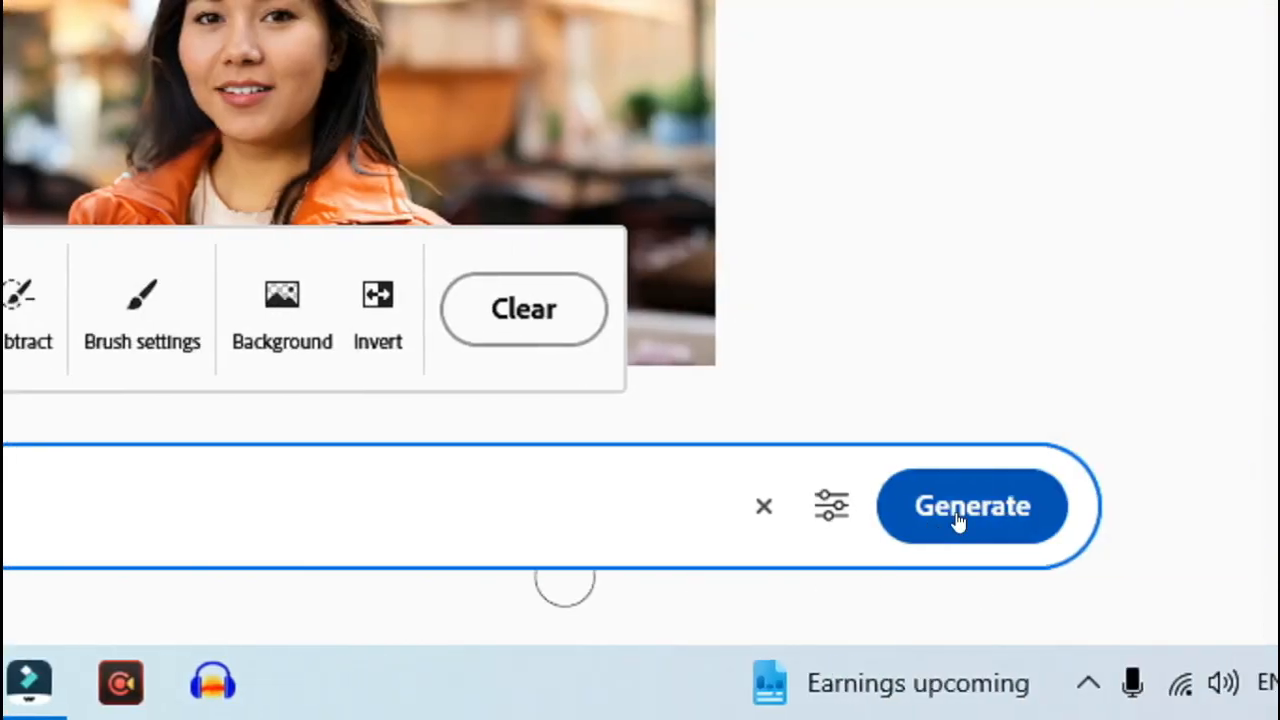
pyautogui.press('Return')
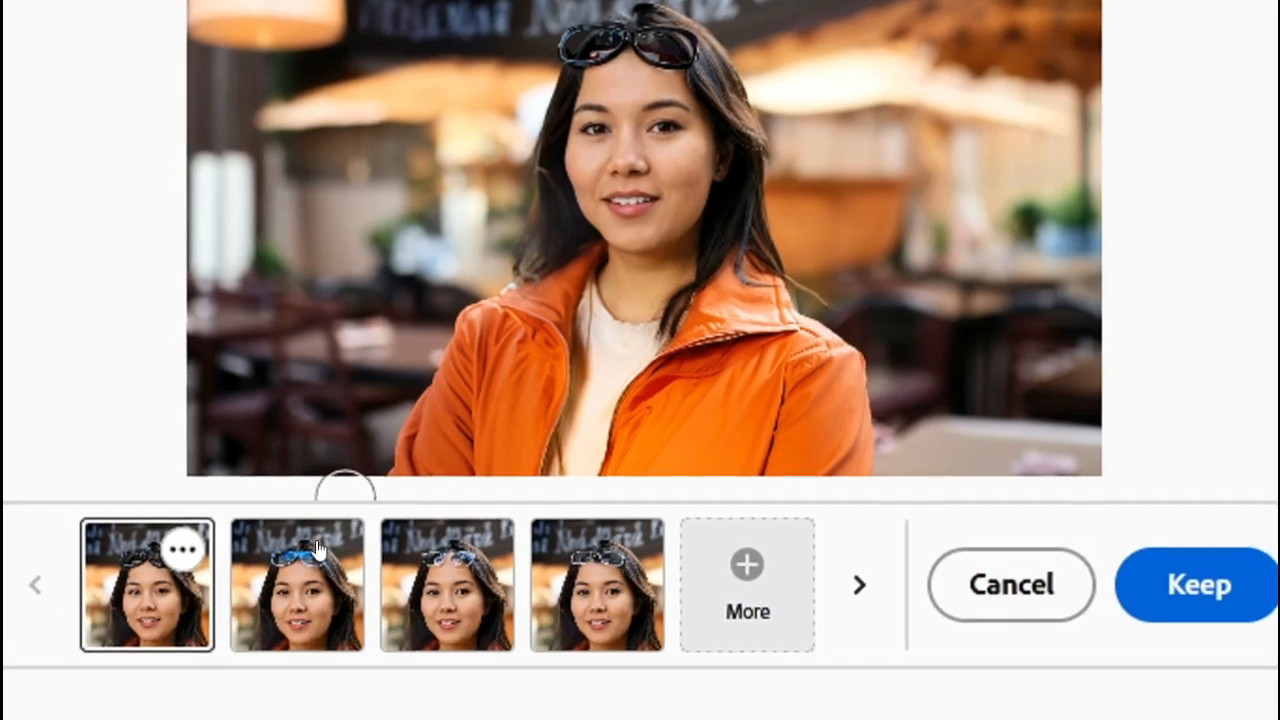
# Step: Compare the generated glasses variations and keep the fourth one
pyautogui.click(318, 550)
pyautogui.click(446, 564)
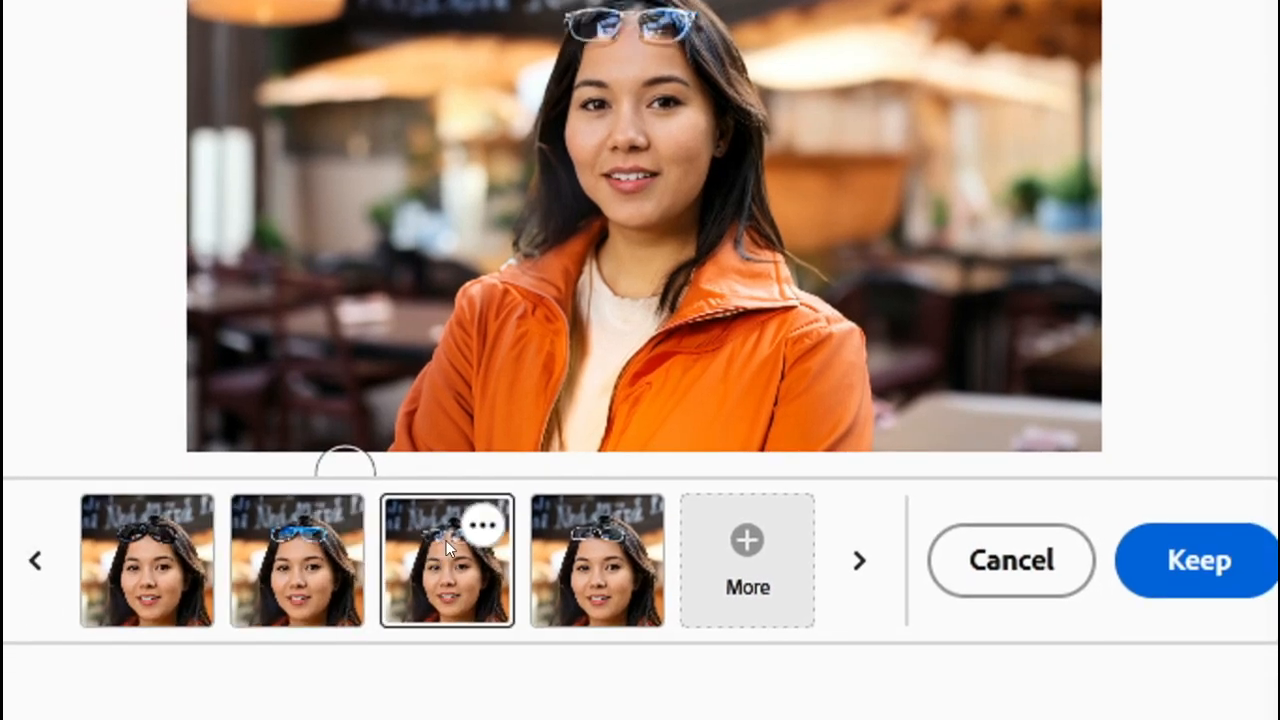
pyautogui.click(598, 544)
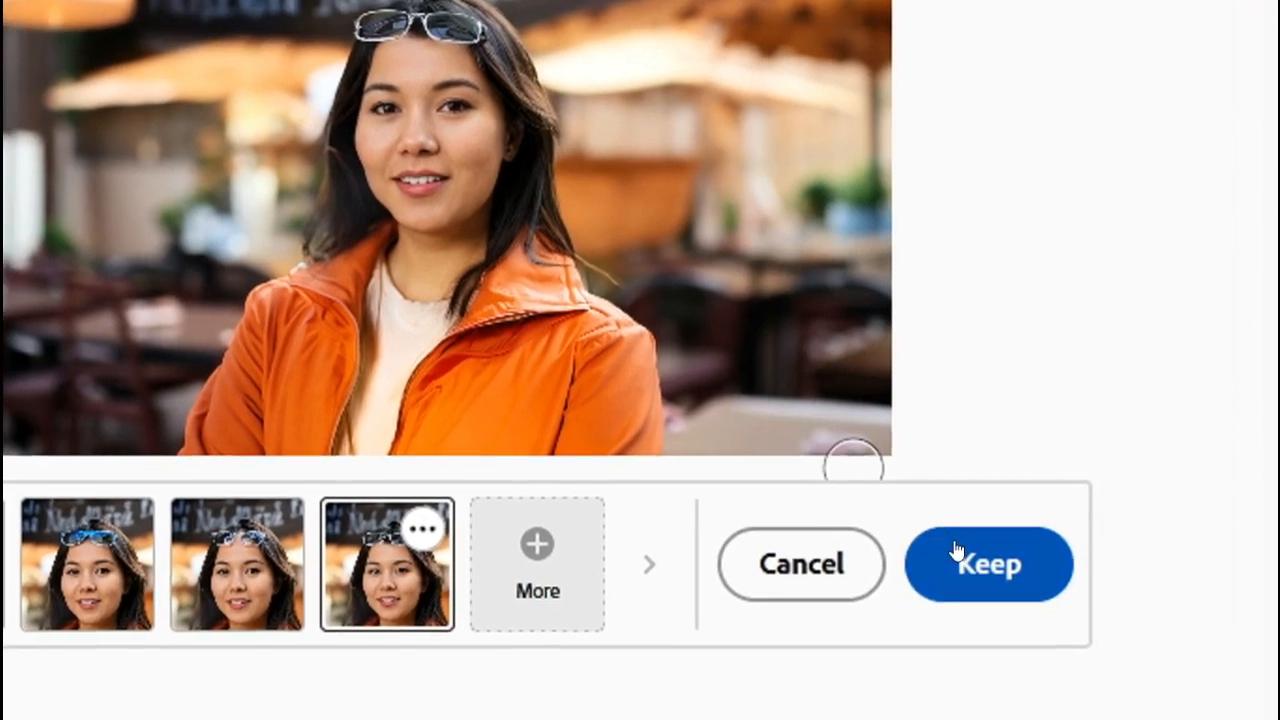
pyautogui.click(955, 553)
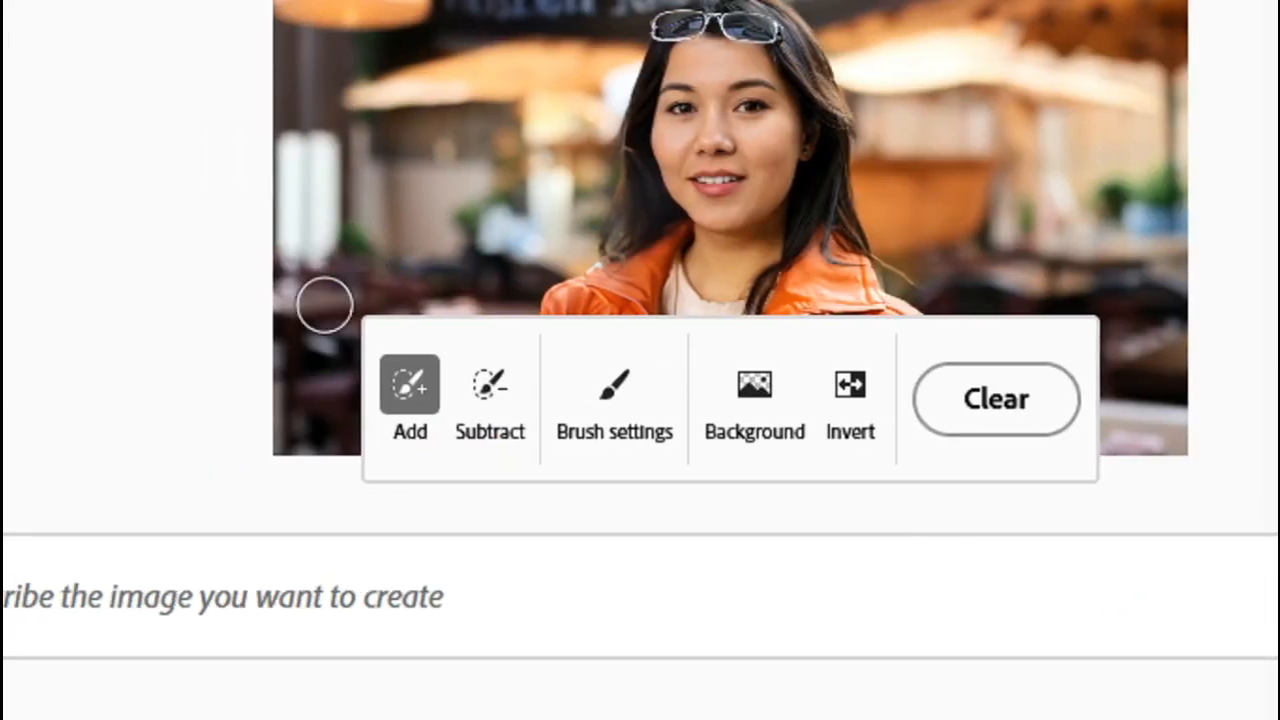
# Step: Brush over the hair on both sides and the crown of the head and generate a fill from the prompt "hair style"
pyautogui.click(316, 535)
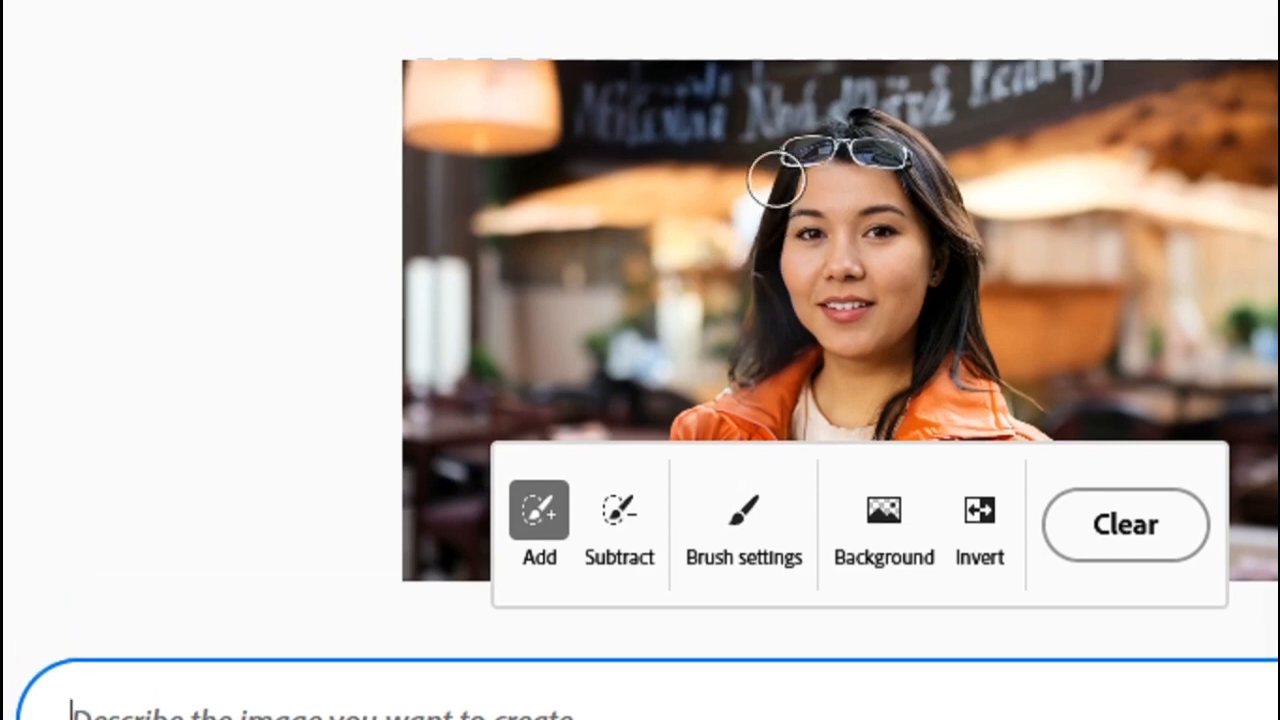
pyautogui.moveTo(775, 178)
pyautogui.mouseDown()
pyautogui.moveTo(754, 251)
pyautogui.moveTo(760, 345)
pyautogui.mouseUp()
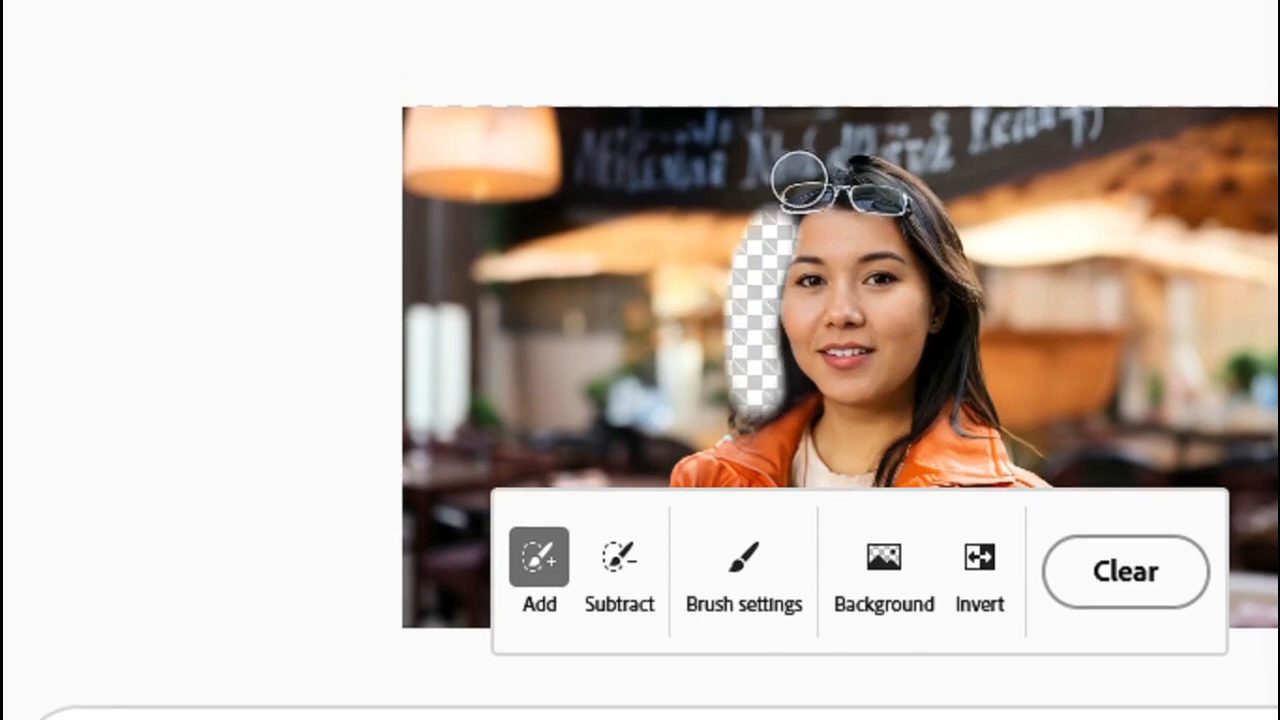
pyautogui.moveTo(800, 128); pyautogui.dragTo(912, 134)
pyautogui.moveTo(912, 186)
pyautogui.mouseDown()
pyautogui.moveTo(957, 264)
pyautogui.moveTo(944, 404)
pyautogui.mouseUp()
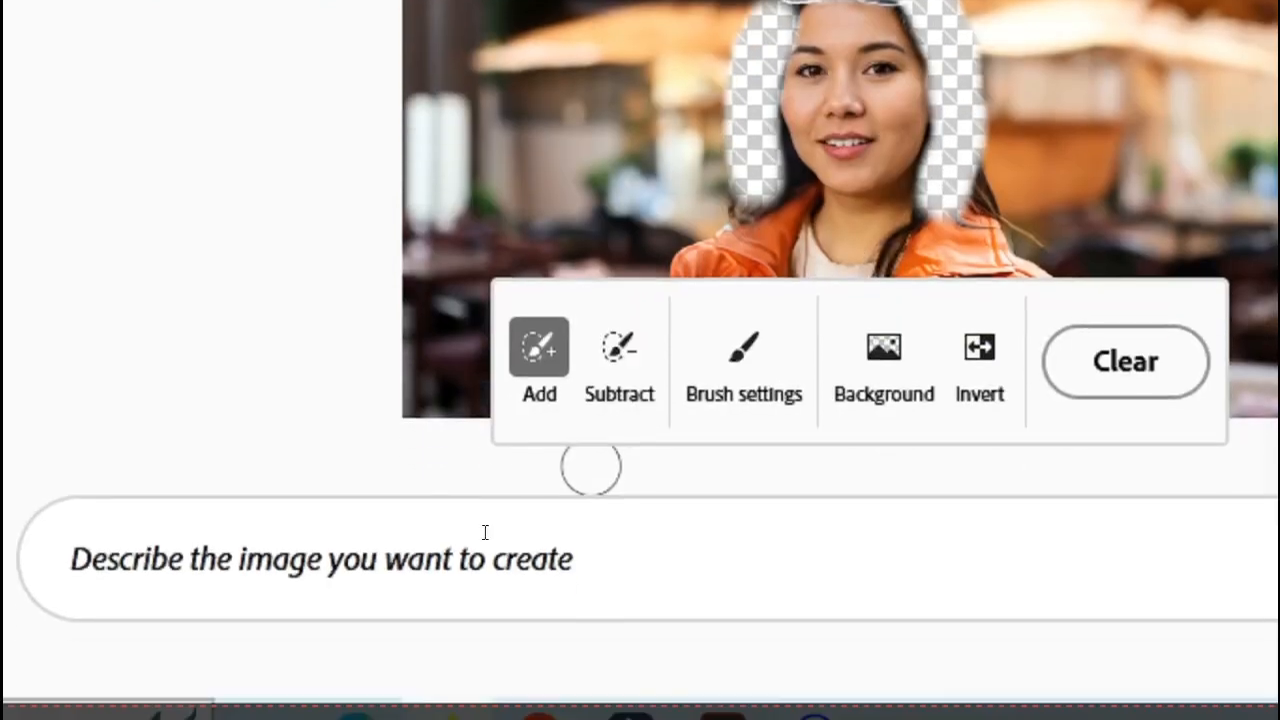
pyautogui.click(466, 532)
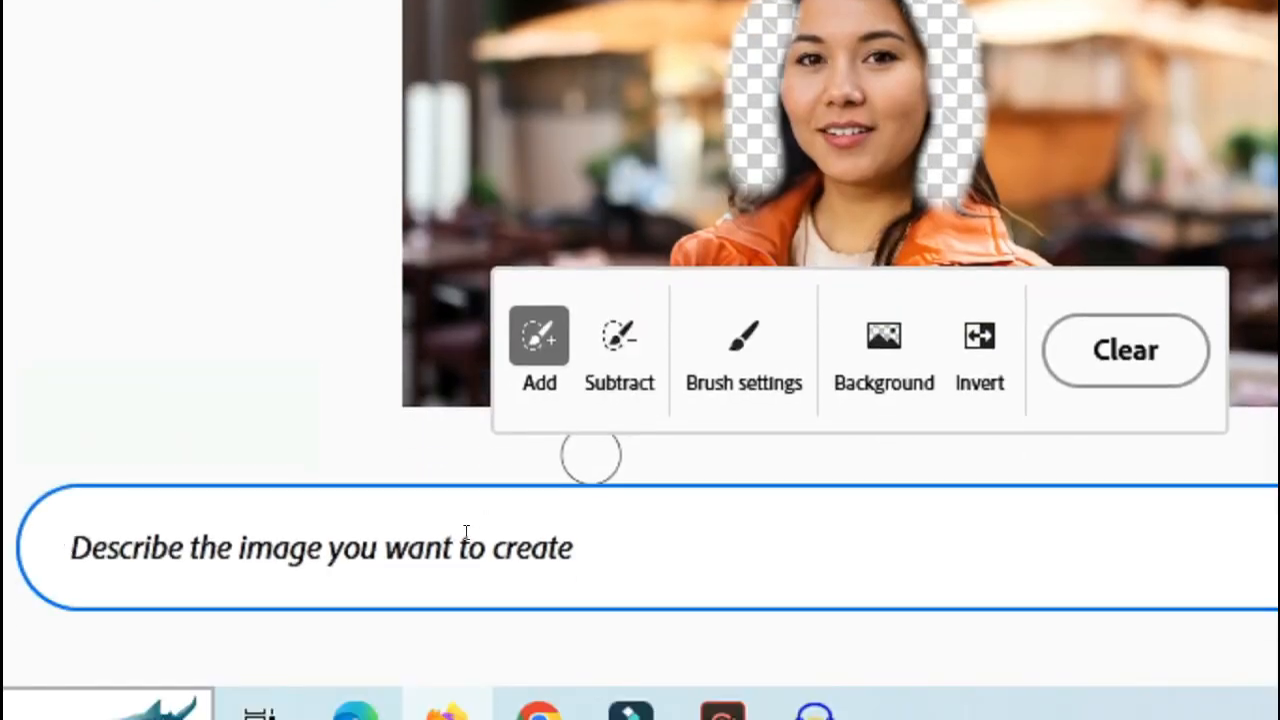
pyautogui.write('hair style')
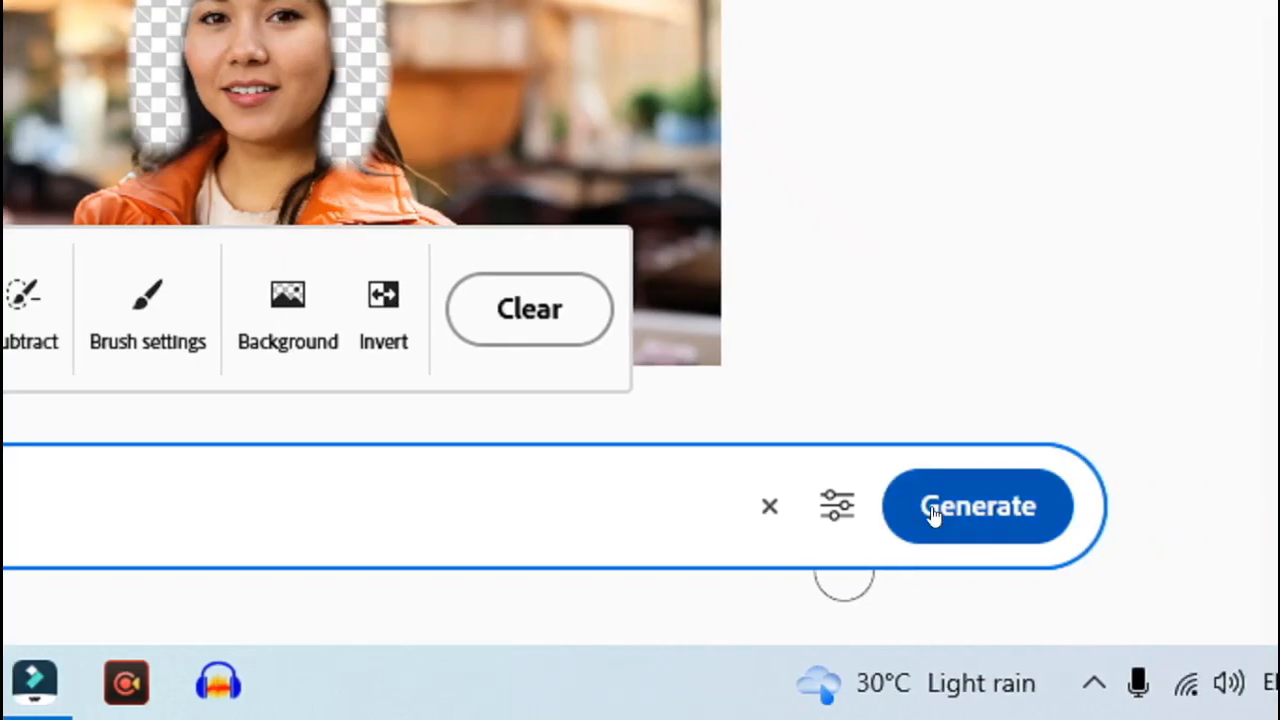
pyautogui.click(934, 514)
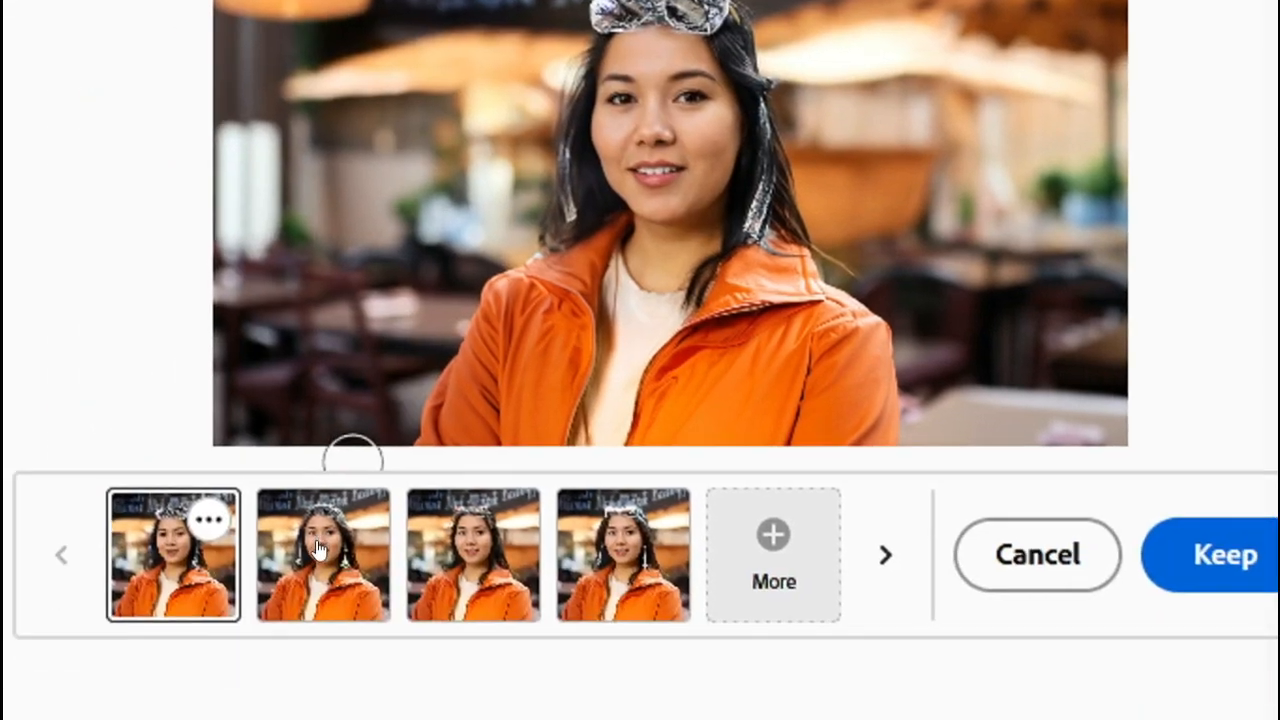
# Step: Compare the generated hair style variations and keep the fourth one, with the long dangling earrings
pyautogui.click(222, 676)
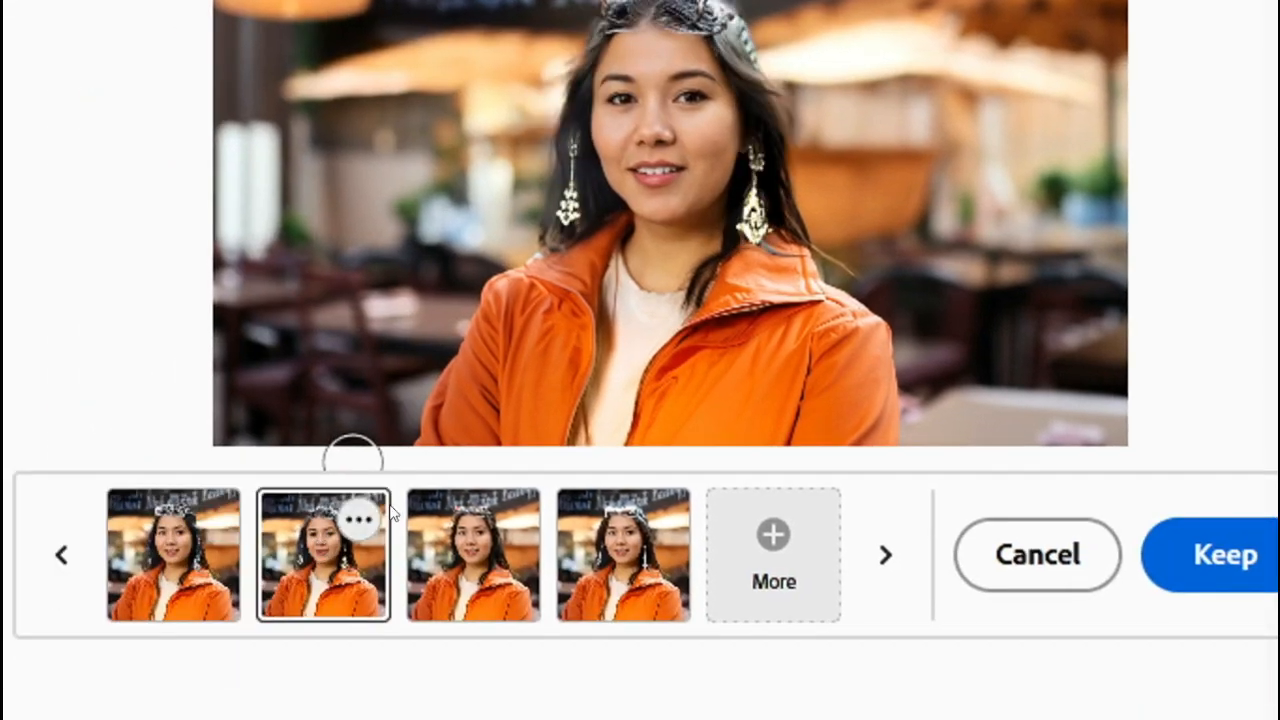
pyautogui.click(491, 521)
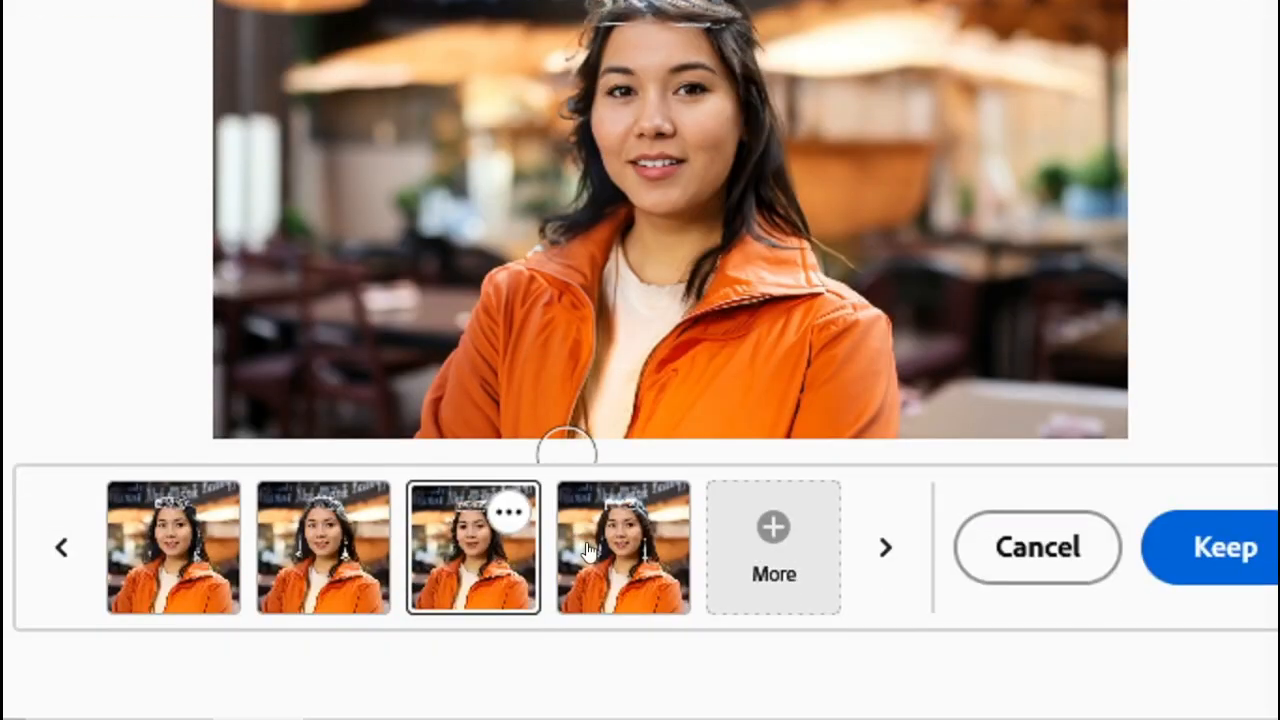
pyautogui.click(590, 550)
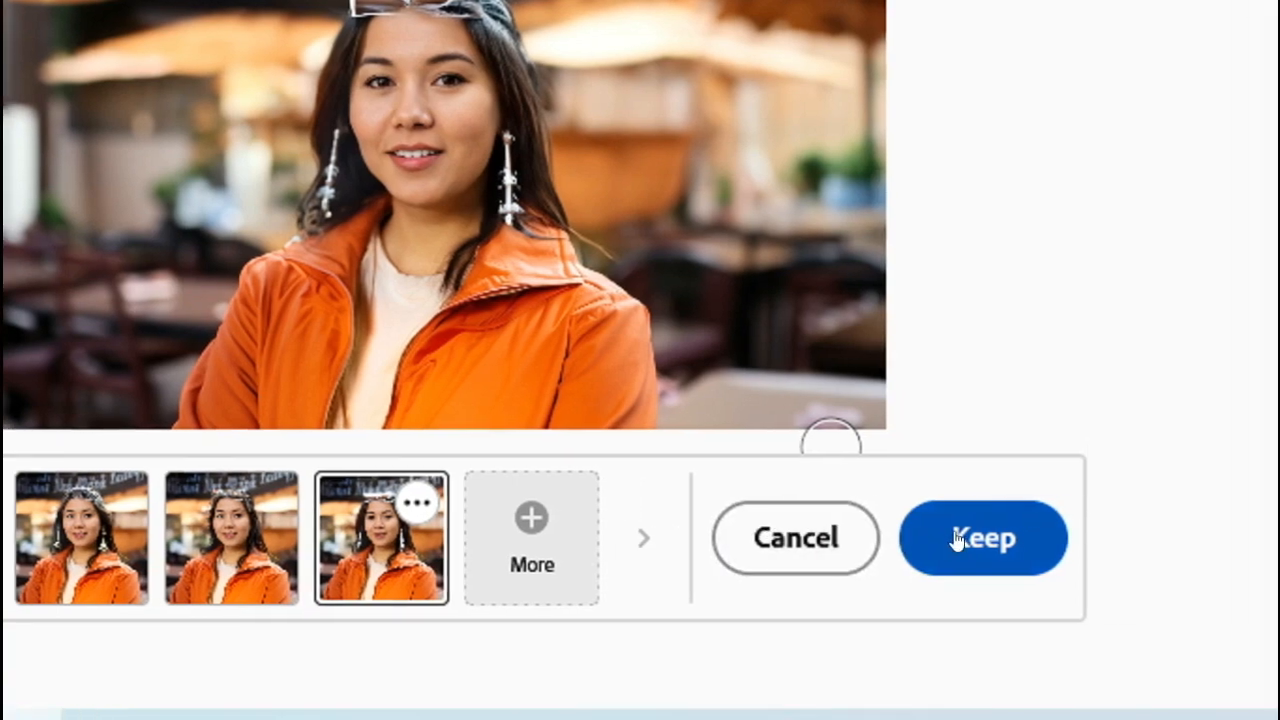
pyautogui.click(957, 540)
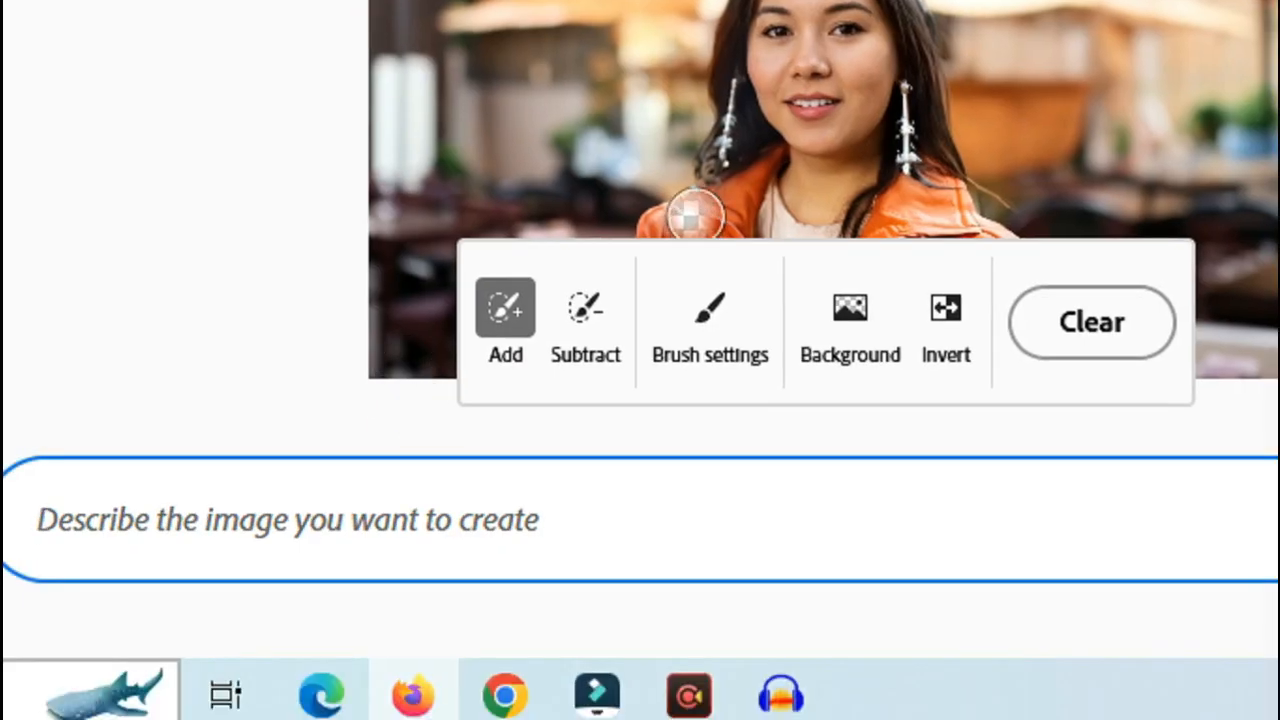
pyautogui.moveTo(697, 213)
pyautogui.mouseDown()
pyautogui.moveTo(694, 200)
pyautogui.moveTo(655, 232)
pyautogui.mouseUp()
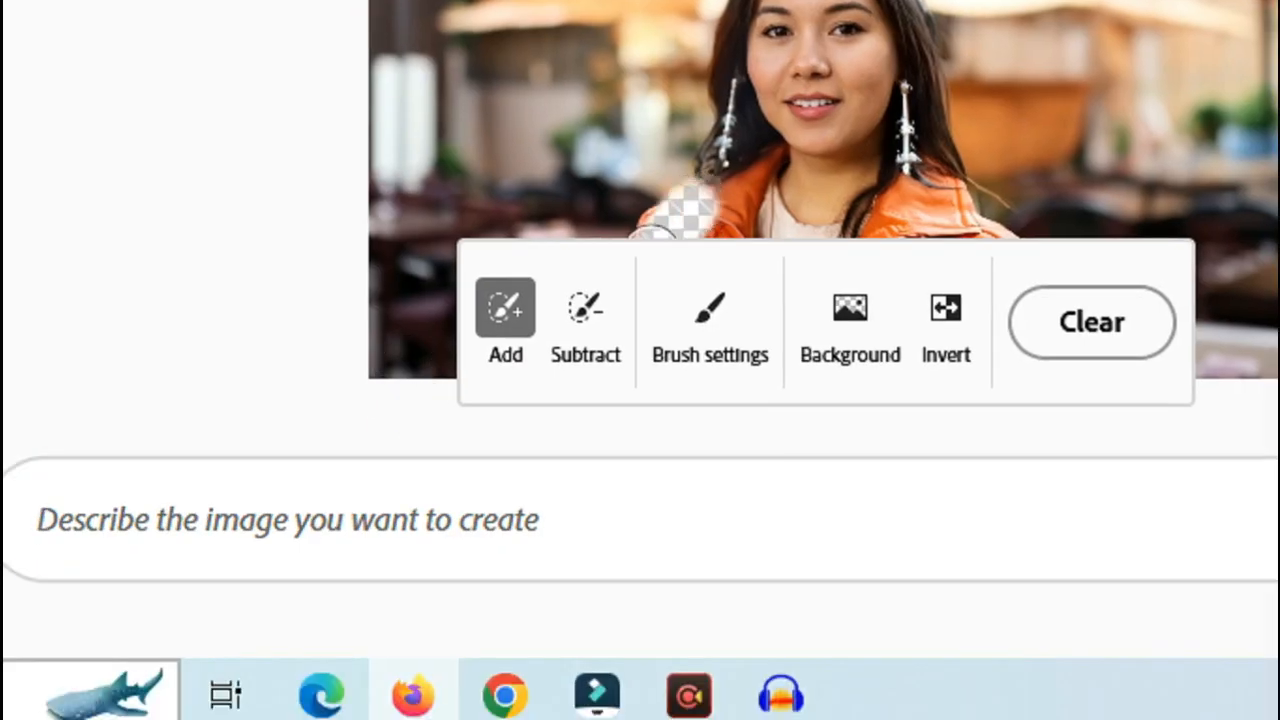
pyautogui.moveTo(909, 183); pyautogui.dragTo(920, 204)
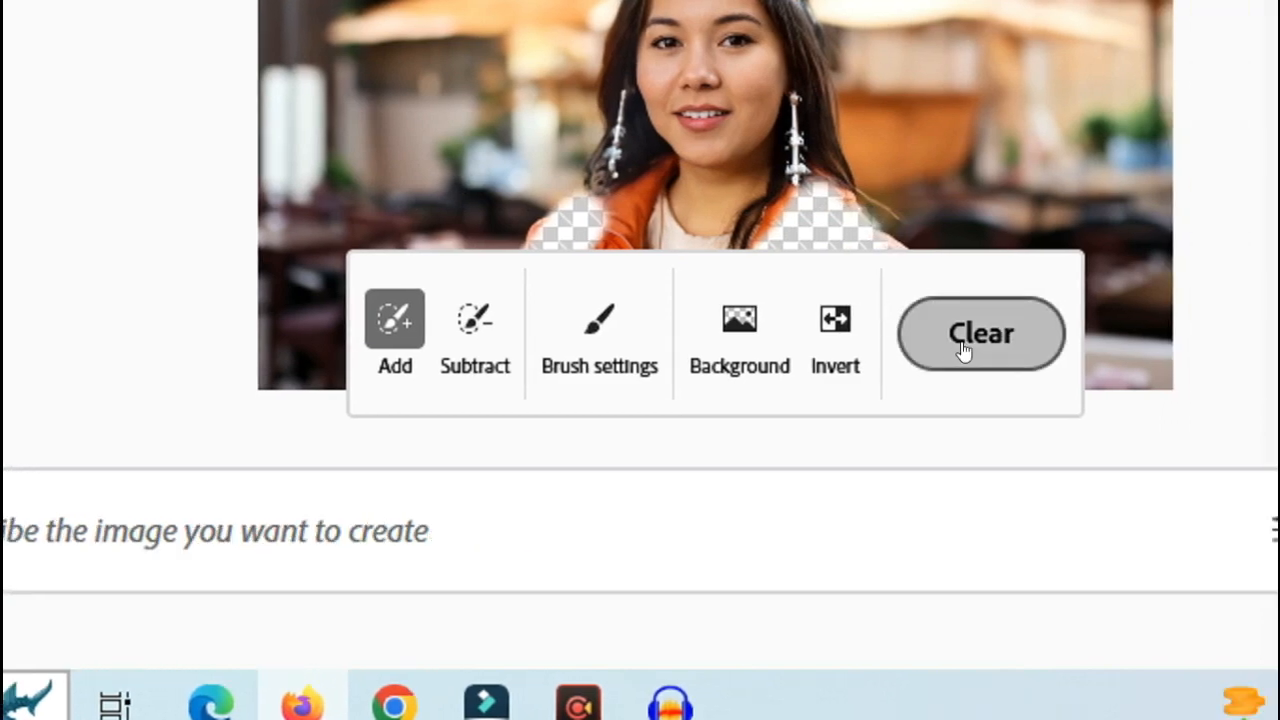
pyautogui.click(1063, 351)
# Step: Brush over the woman's entire orange jacket and white shirt and generate a sari-style dress there from a text prompt
pyautogui.click(607, 185)
pyautogui.moveTo(607, 195)
pyautogui.mouseDown()
pyautogui.moveTo(490, 354)
pyautogui.moveTo(489, 390)
pyautogui.moveTo(588, 314)
pyautogui.moveTo(610, 236)
pyautogui.moveTo(565, 371)
pyautogui.moveTo(650, 362)
pyautogui.moveTo(832, 377)
pyautogui.moveTo(638, 379)
pyautogui.moveTo(904, 360)
pyautogui.moveTo(829, 190)
pyautogui.moveTo(761, 253)
pyautogui.moveTo(698, 342)
pyautogui.moveTo(856, 252)
pyautogui.moveTo(832, 305)
pyautogui.moveTo(782, 358)
pyautogui.moveTo(797, 275)
pyautogui.moveTo(856, 224)
pyautogui.moveTo(881, 238)
pyautogui.moveTo(898, 285)
pyautogui.moveTo(901, 333)
pyautogui.moveTo(879, 383)
pyautogui.moveTo(910, 313)
pyautogui.moveTo(910, 376)
pyautogui.moveTo(886, 389)
pyautogui.moveTo(853, 380)
pyautogui.moveTo(846, 325)
pyautogui.moveTo(825, 297)
pyautogui.moveTo(641, 246)
pyautogui.moveTo(650, 181)
pyautogui.moveTo(539, 258)
pyautogui.moveTo(517, 307)
pyautogui.moveTo(667, 249)
pyautogui.moveTo(650, 297)
pyautogui.moveTo(591, 335)
pyautogui.moveTo(699, 272)
pyautogui.moveTo(649, 326)
pyautogui.moveTo(518, 381)
pyautogui.mouseUp()
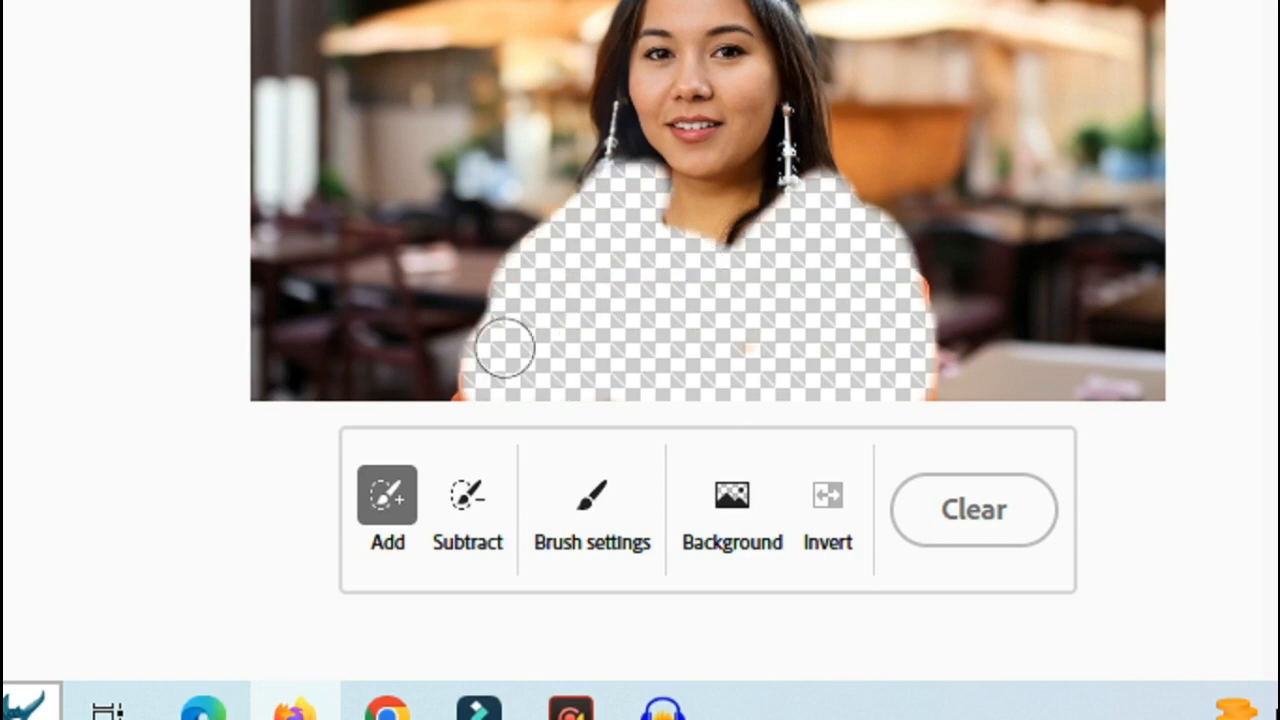
pyautogui.moveTo(536, 273)
pyautogui.mouseDown()
pyautogui.moveTo(483, 349)
pyautogui.moveTo(482, 380)
pyautogui.mouseUp()
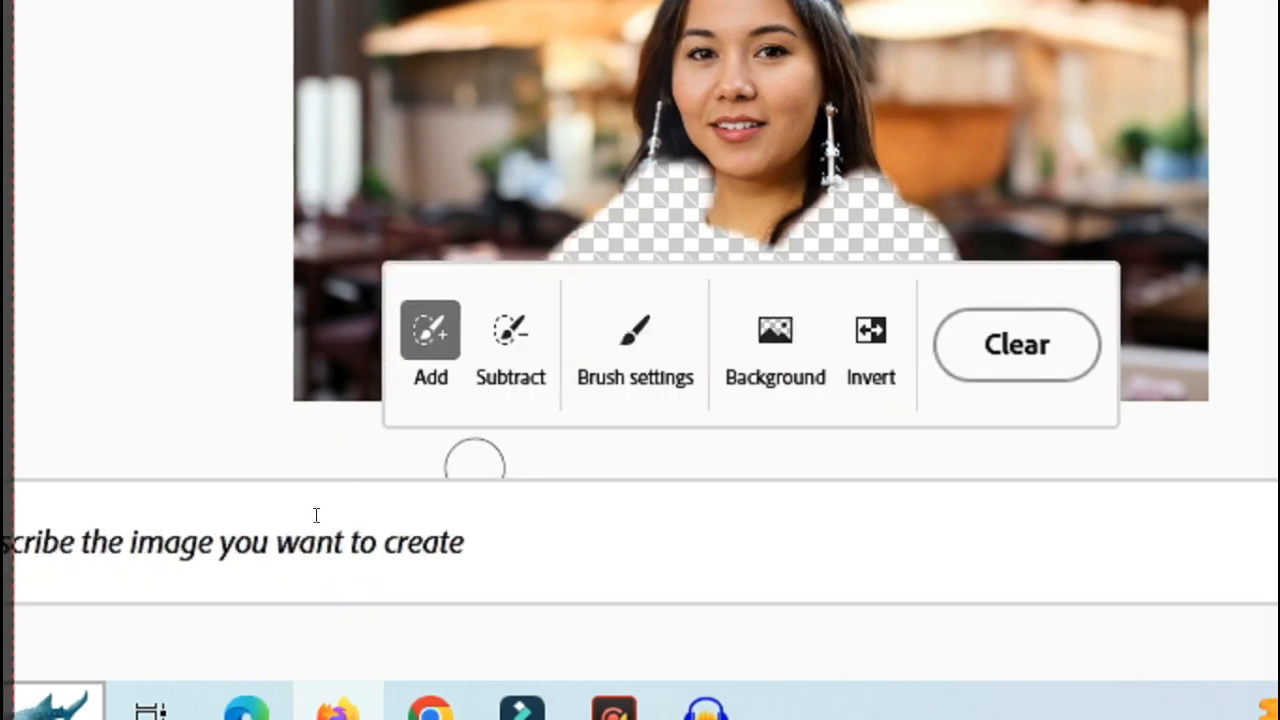
pyautogui.click(316, 476)
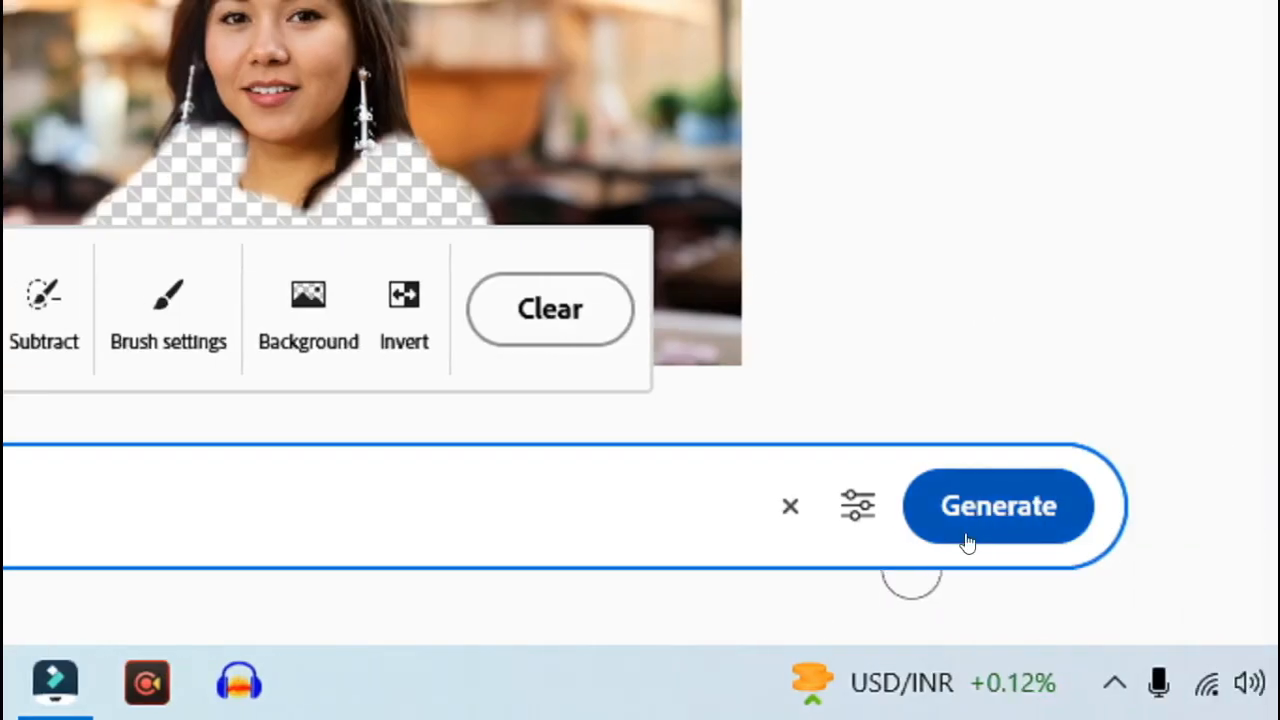
pyautogui.click(954, 517)
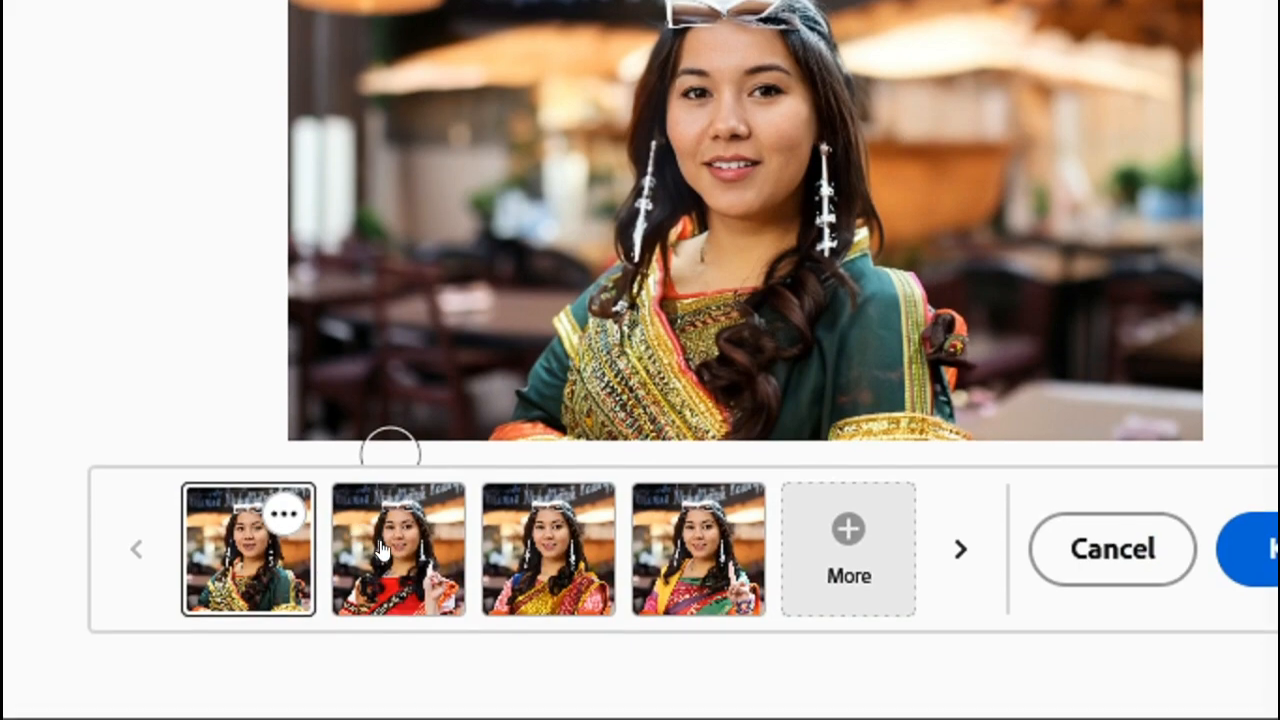
# Step: Compare the four generated dress variations and keep the third one, with the yellow and red sari
pyautogui.click(455, 588)
pyautogui.click(608, 547)
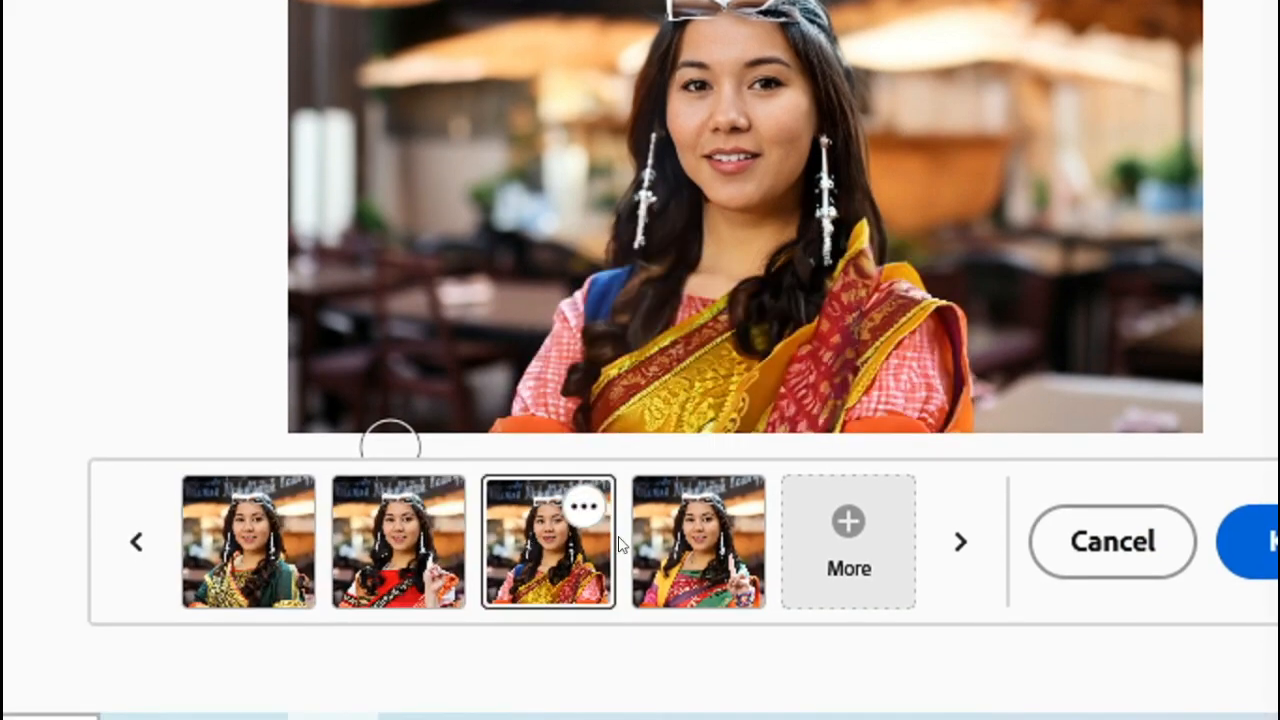
pyautogui.click(650, 545)
pyautogui.click(545, 552)
pyautogui.click(440, 555)
pyautogui.click(265, 537)
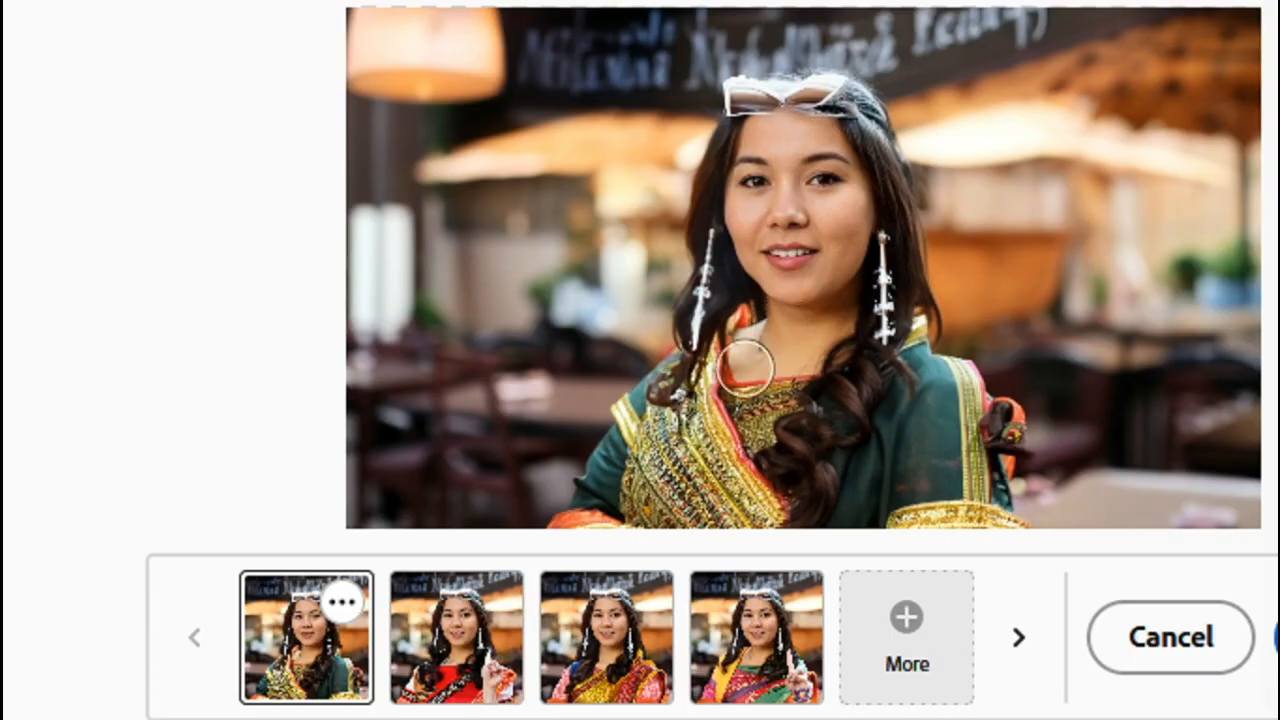
pyautogui.scroll(-1, 757, 345)
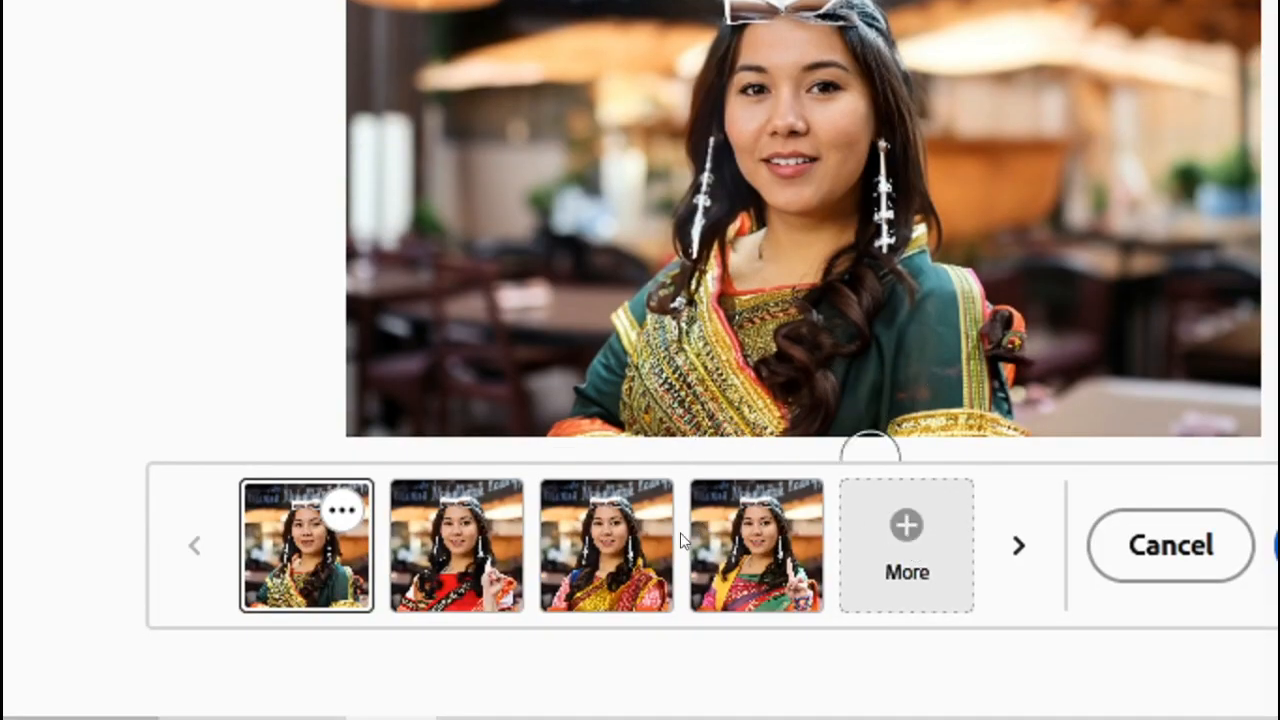
pyautogui.click(636, 548)
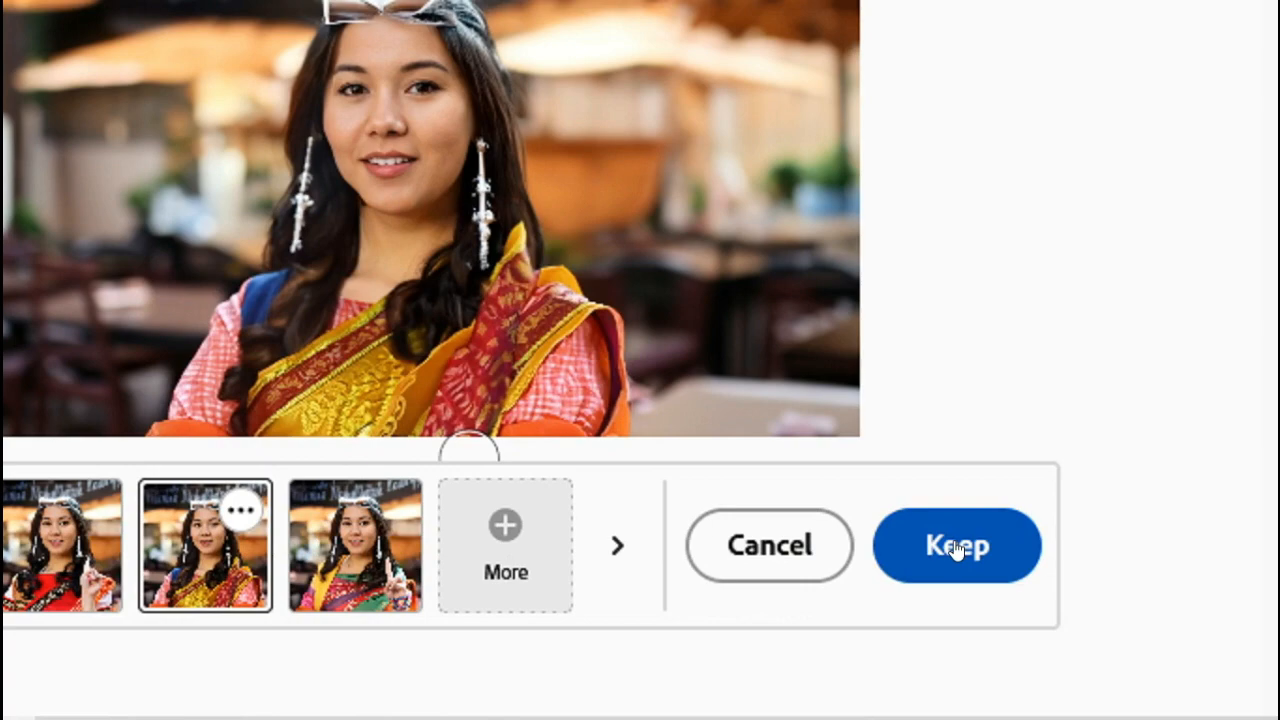
pyautogui.click(955, 546)
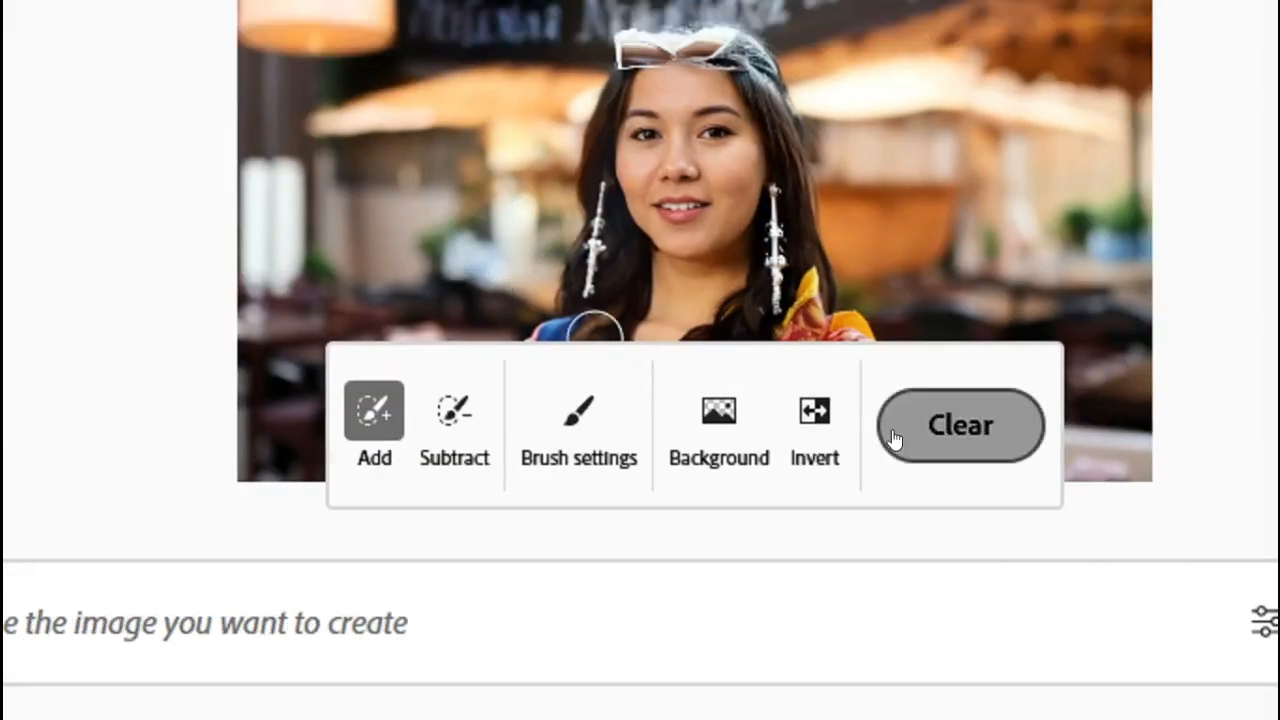
# Step: Clear the previous selection, brush over the woman's neck and generate a fill there from the prompt "gold coin"
pyautogui.click(895, 428)
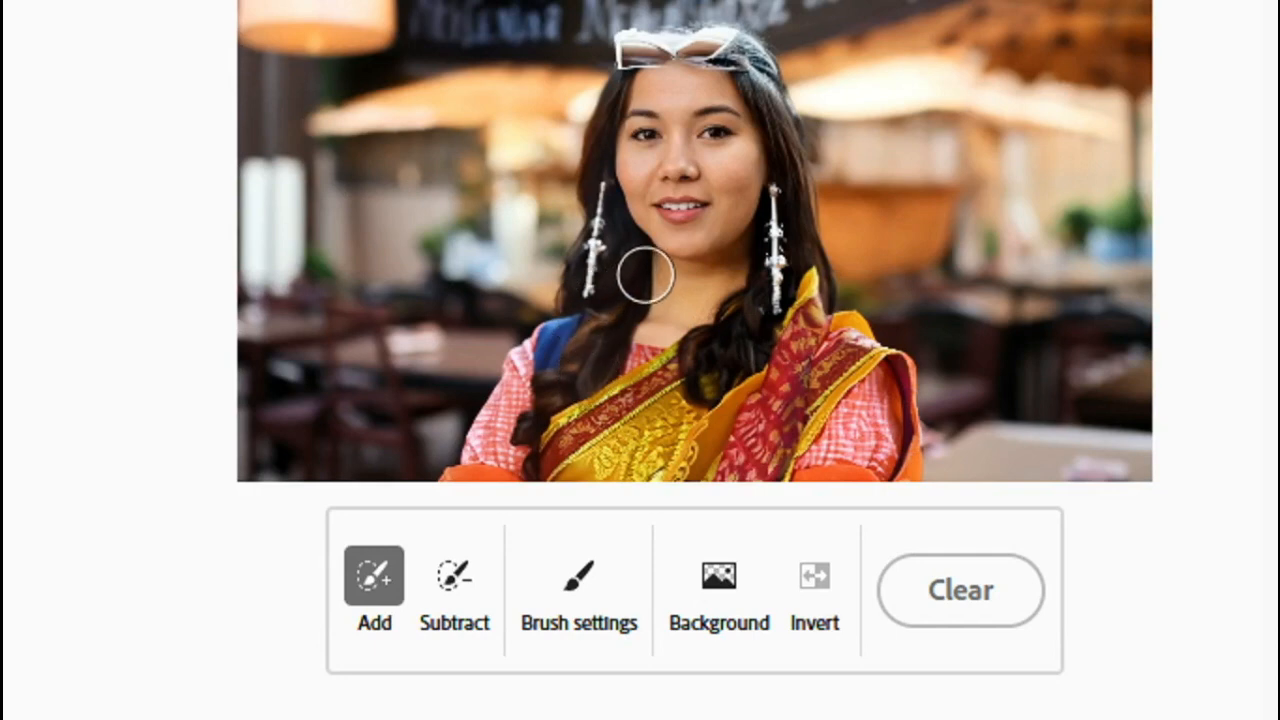
pyautogui.moveTo(641, 272); pyautogui.dragTo(748, 271)
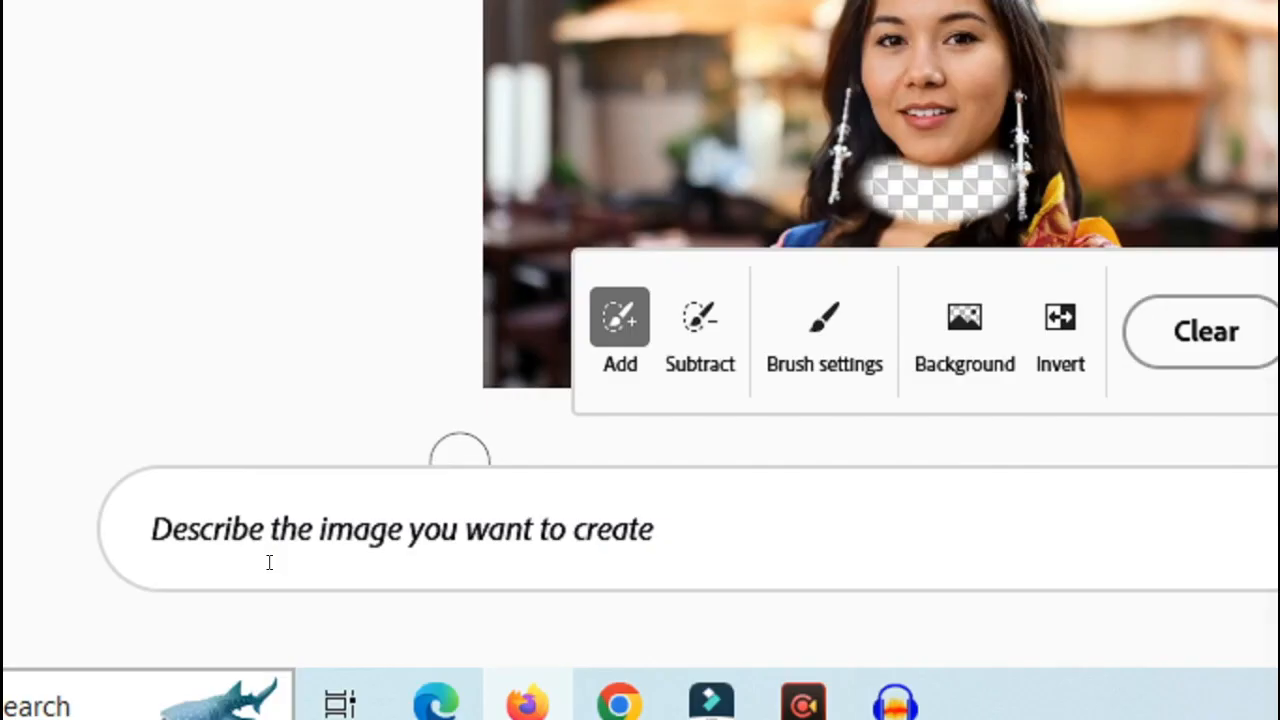
pyautogui.click(14, 609)
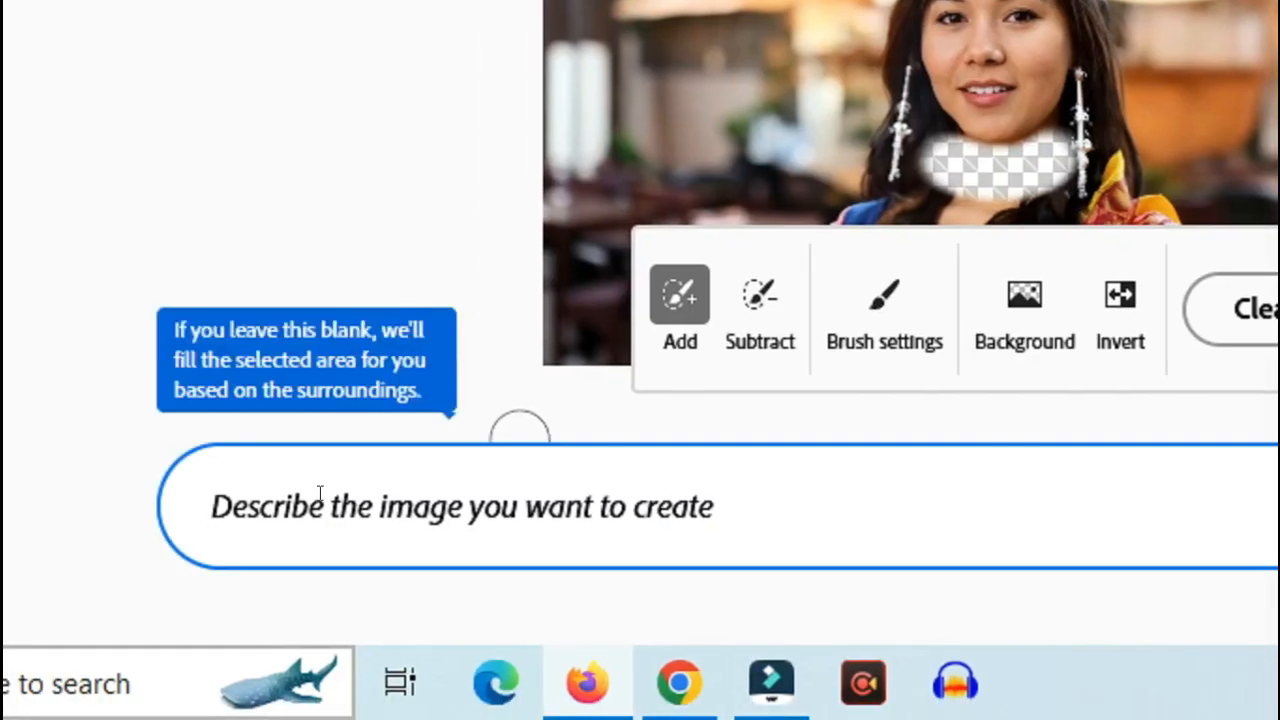
pyautogui.write('g')
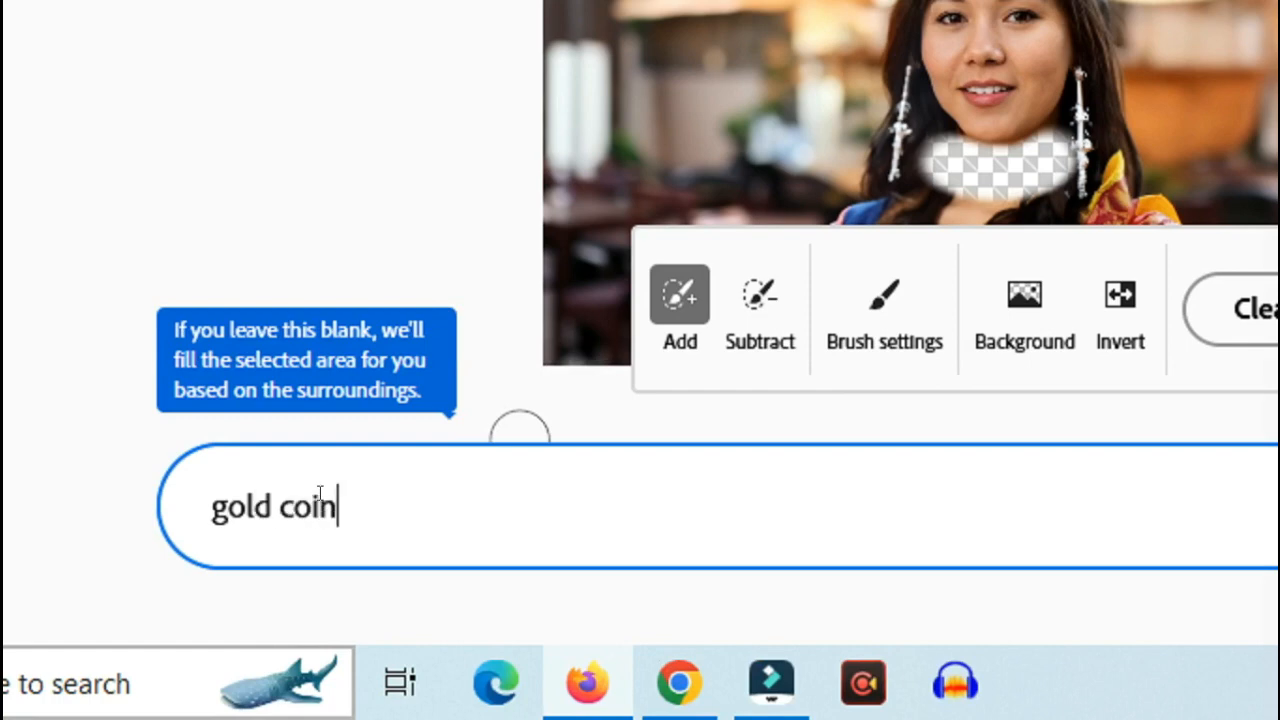
pyautogui.write('old coin')
pyautogui.click(1279, 506)
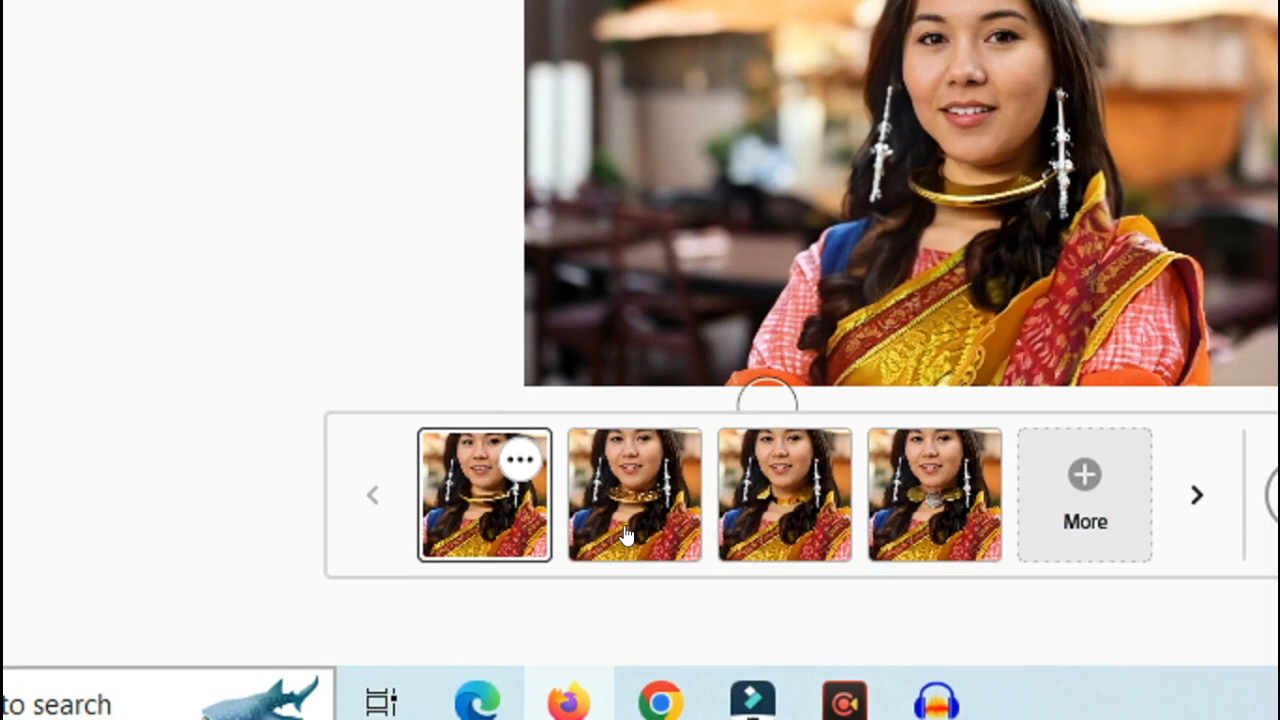
# Step: Compare the four generated necklace variations and keep the first one, with the plain gold ring around the neck
pyautogui.click(632, 585)
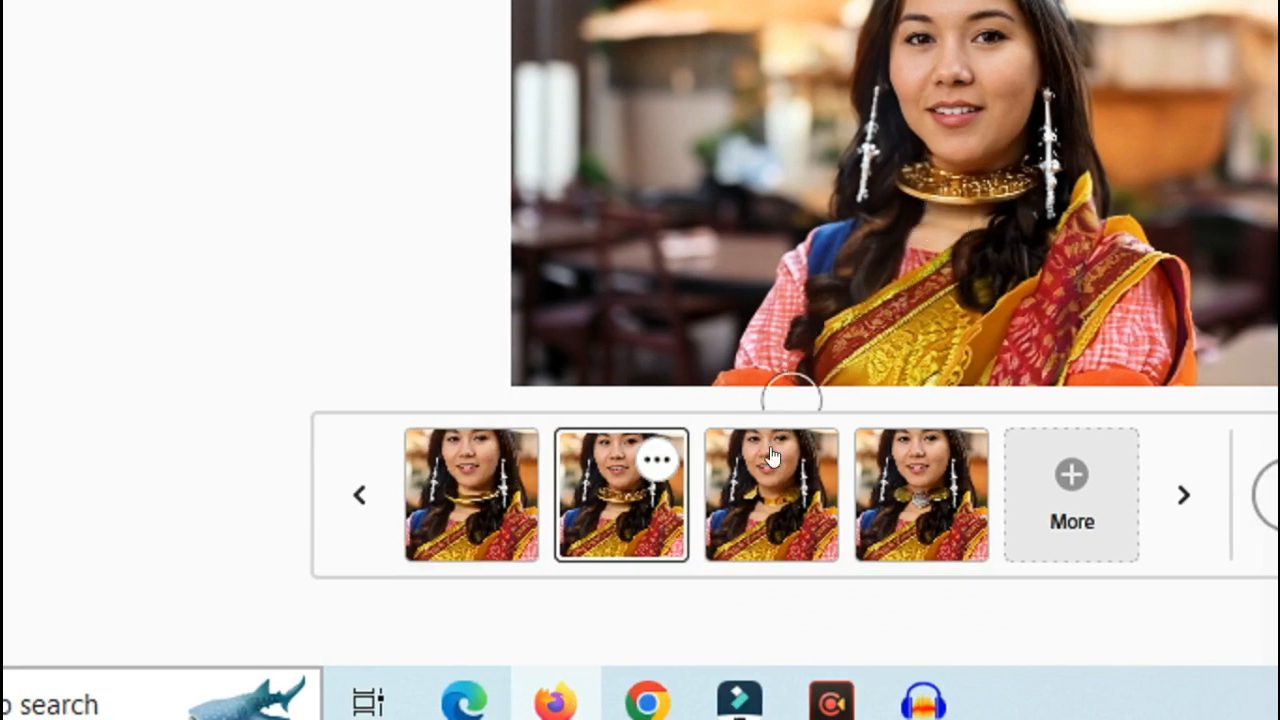
pyautogui.click(778, 505)
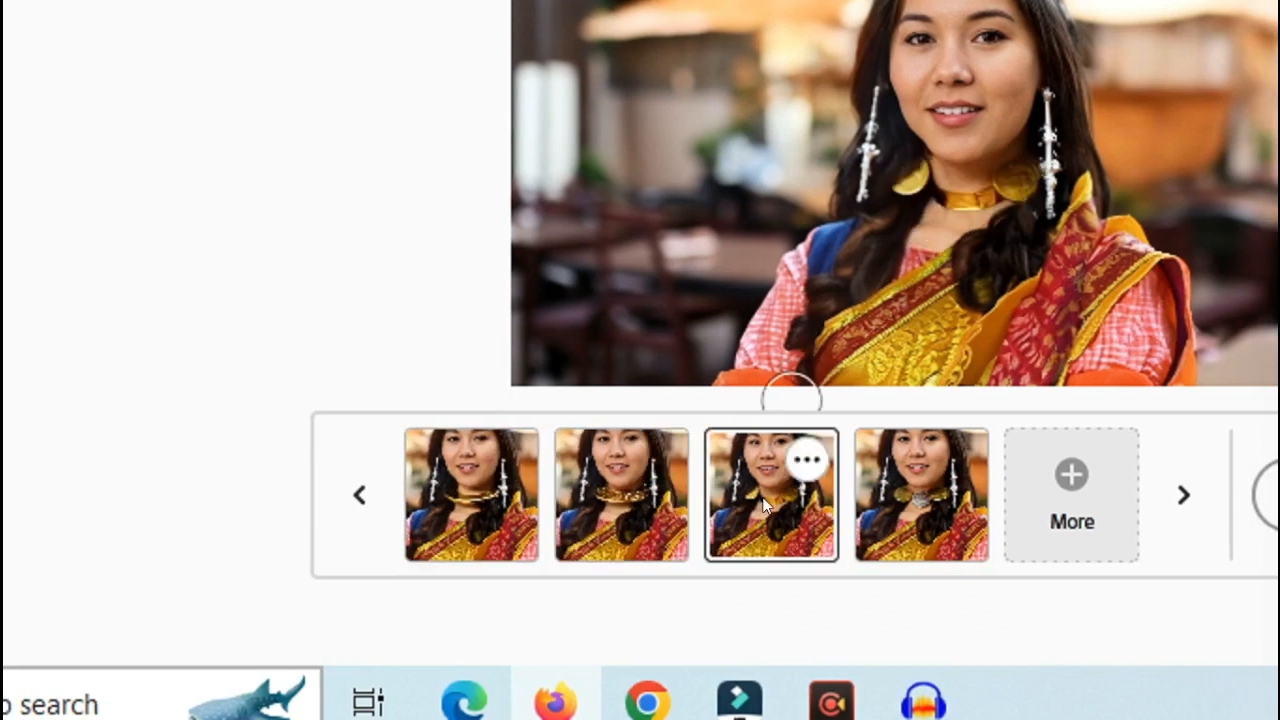
pyautogui.click(908, 455)
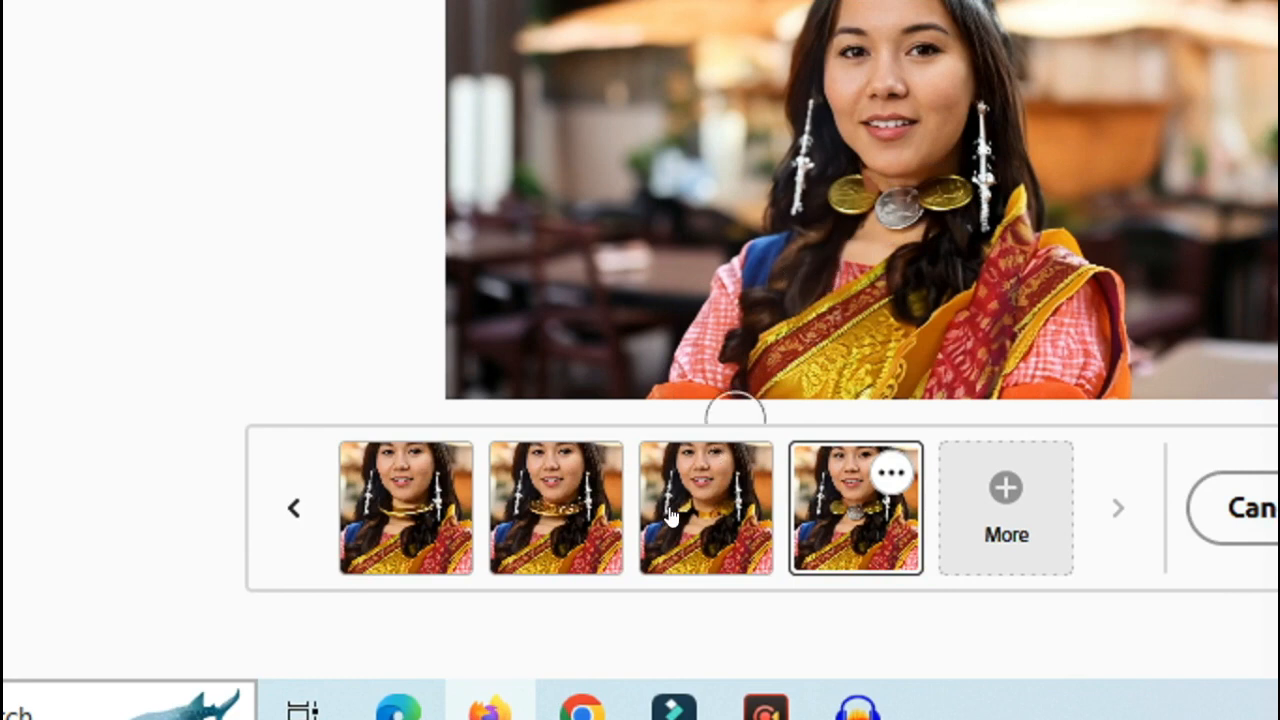
pyautogui.click(685, 495)
pyautogui.click(604, 497)
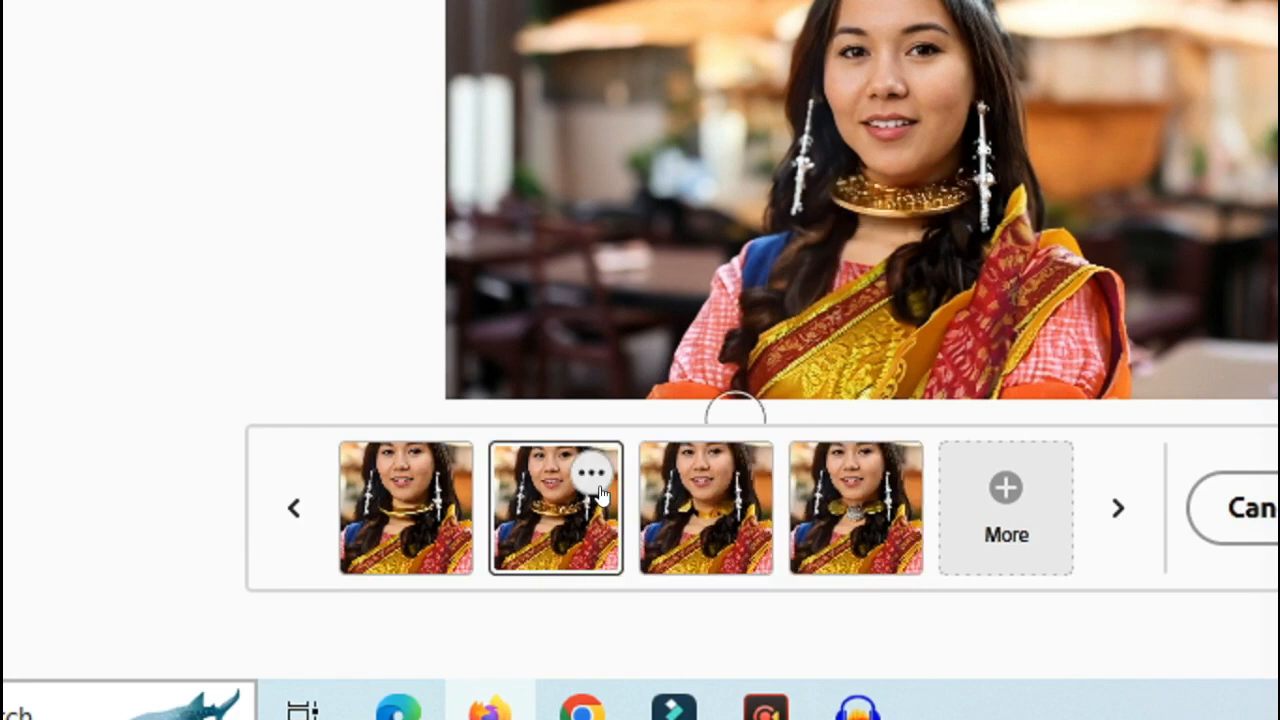
pyautogui.click(440, 497)
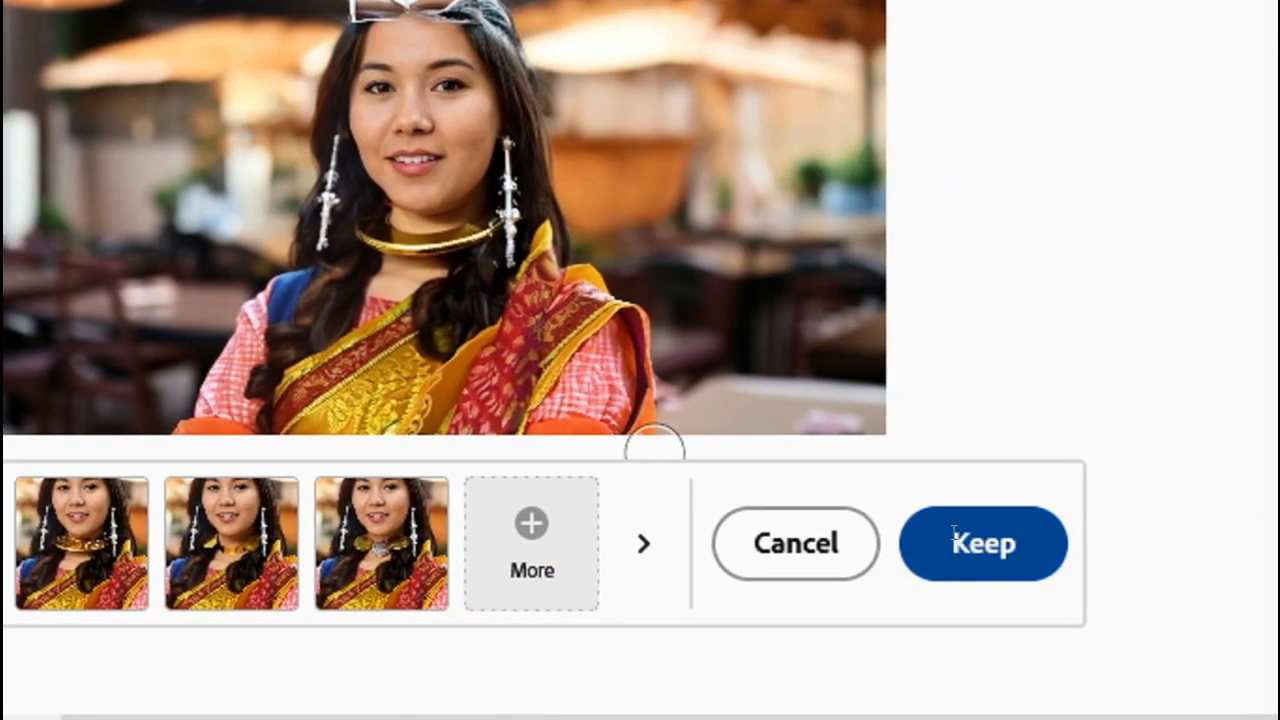
pyautogui.click(953, 540)
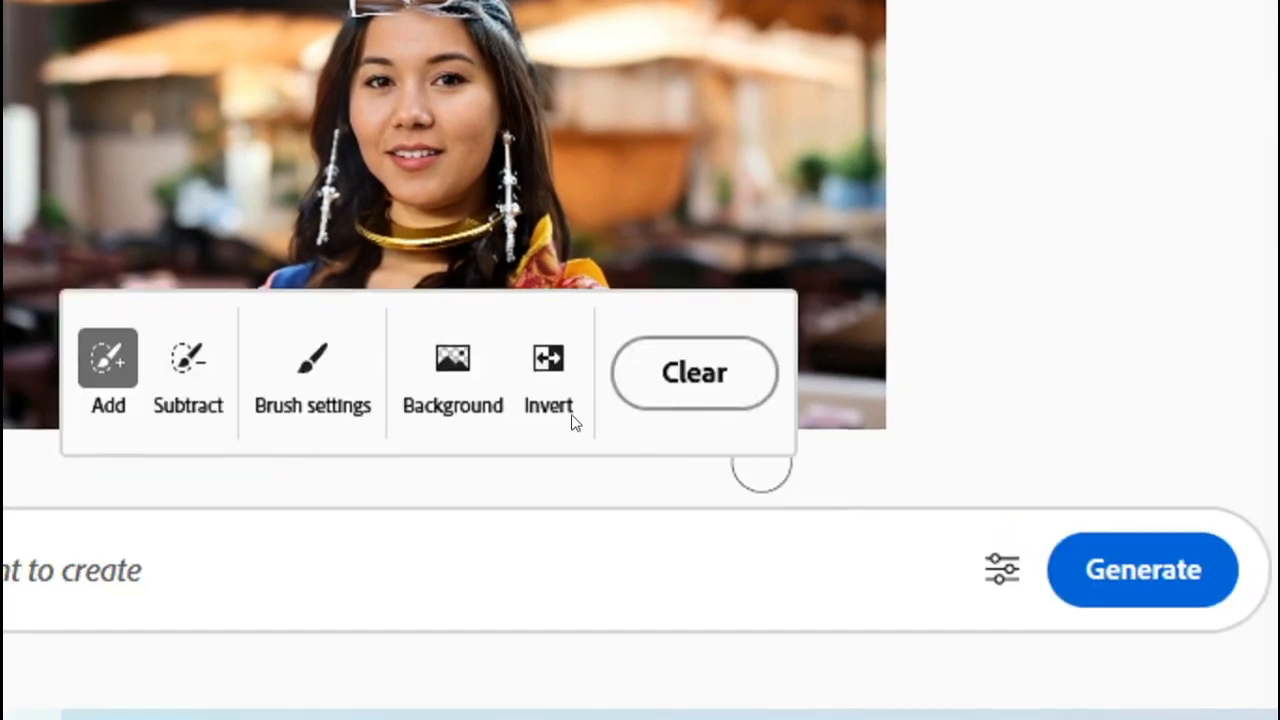
# Step: Brush over the background between the woman and the right edge of the photo, from the sign down to the table
pyautogui.click(447, 379)
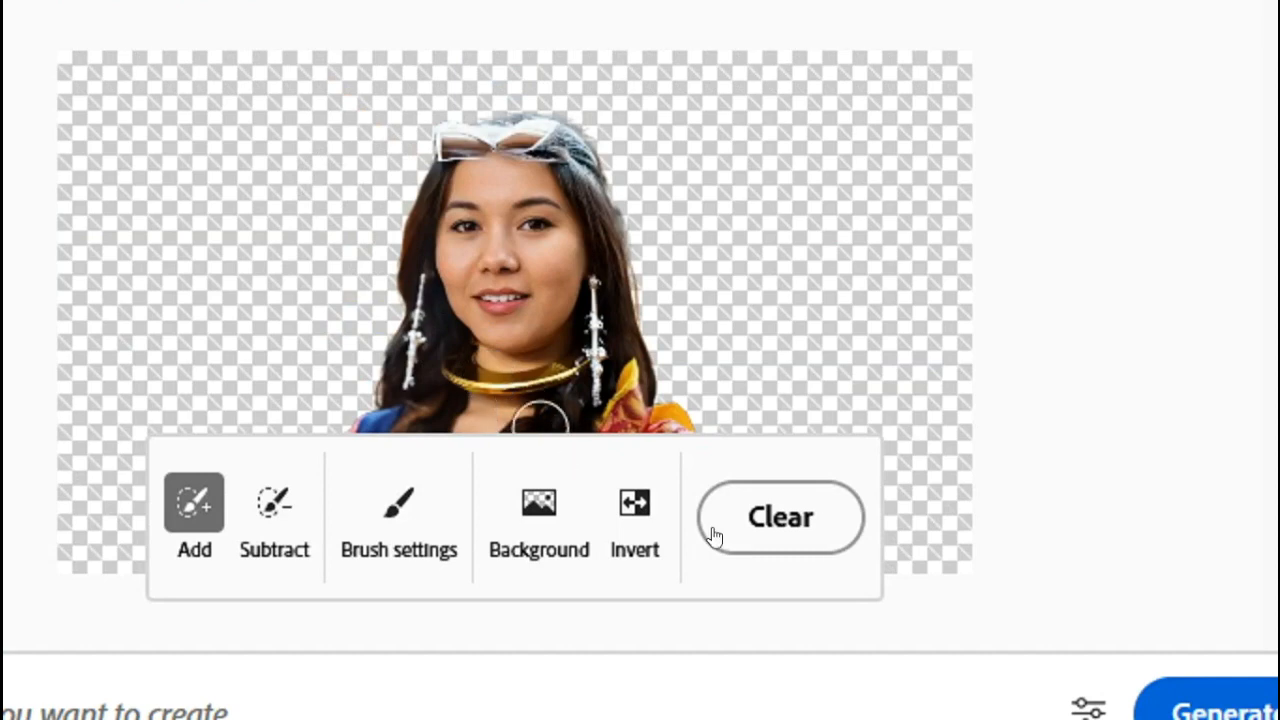
pyautogui.click(766, 537)
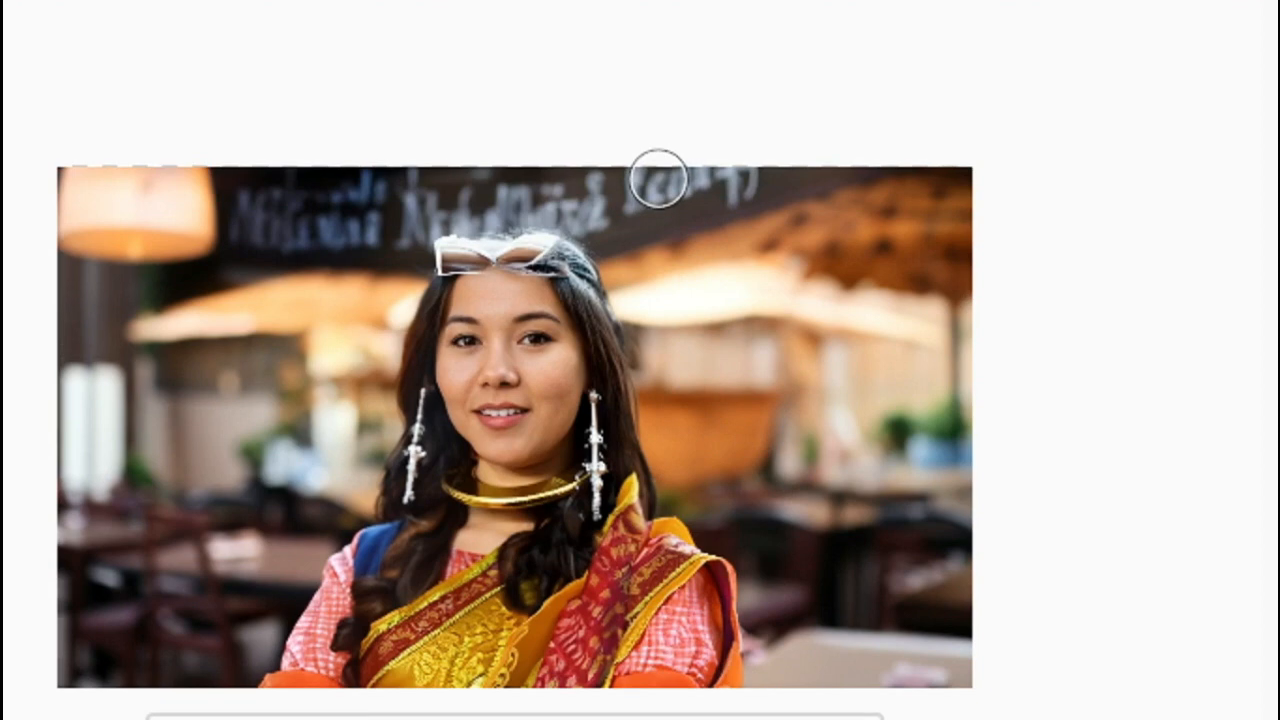
pyautogui.moveTo(658, 178)
pyautogui.mouseDown()
pyautogui.moveTo(660, 363)
pyautogui.moveTo(766, 613)
pyautogui.moveTo(851, 677)
pyautogui.moveTo(930, 653)
pyautogui.mouseUp()
pyautogui.moveTo(930, 517)
pyautogui.mouseDown()
pyautogui.moveTo(960, 446)
pyautogui.moveTo(974, 30)
pyautogui.moveTo(813, 30)
pyautogui.mouseUp()
pyautogui.moveTo(794, 179)
pyautogui.mouseDown()
pyautogui.moveTo(711, 179)
pyautogui.moveTo(696, 195)
pyautogui.moveTo(748, 355)
pyautogui.moveTo(745, 413)
pyautogui.moveTo(705, 337)
pyautogui.moveTo(694, 263)
pyautogui.moveTo(690, 428)
pyautogui.moveTo(715, 497)
pyautogui.moveTo(746, 527)
pyautogui.moveTo(754, 462)
pyautogui.moveTo(728, 372)
pyautogui.moveTo(769, 533)
pyautogui.moveTo(800, 539)
pyautogui.moveTo(761, 493)
pyautogui.moveTo(754, 424)
pyautogui.moveTo(836, 532)
pyautogui.moveTo(884, 484)
pyautogui.mouseUp()
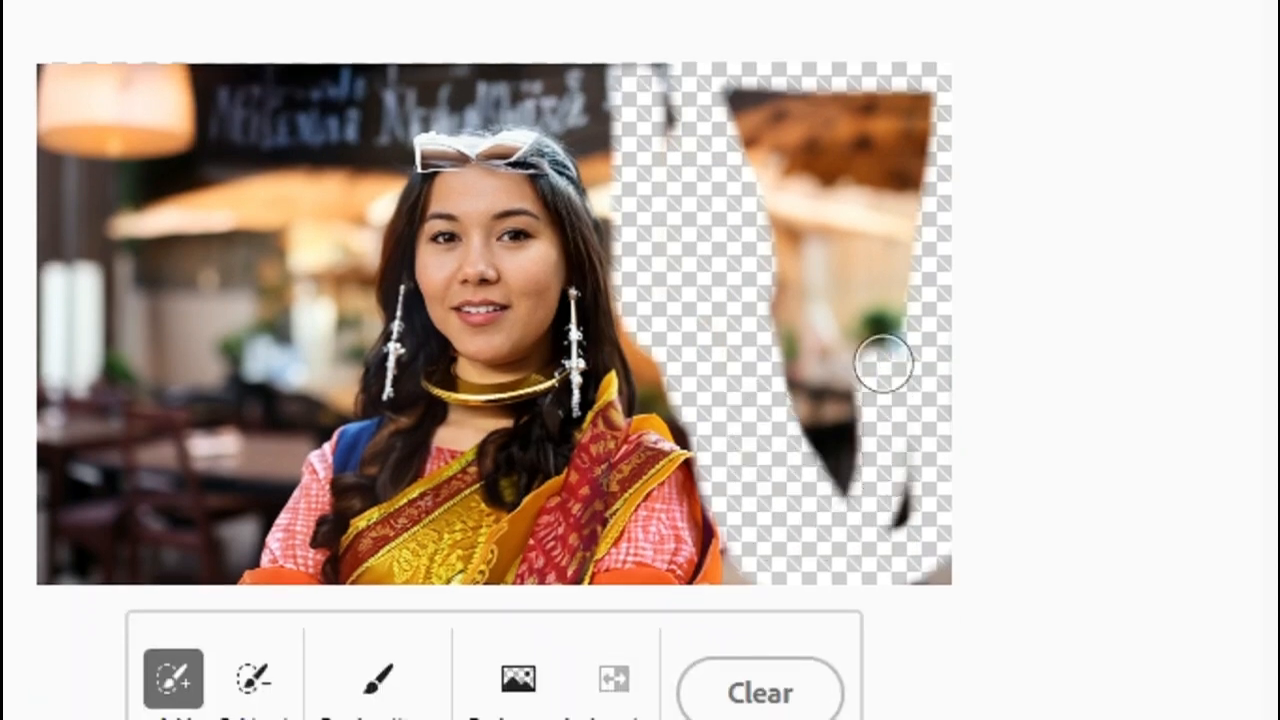
pyautogui.moveTo(884, 365)
pyautogui.mouseDown()
pyautogui.moveTo(883, 514)
pyautogui.moveTo(908, 122)
pyautogui.mouseUp()
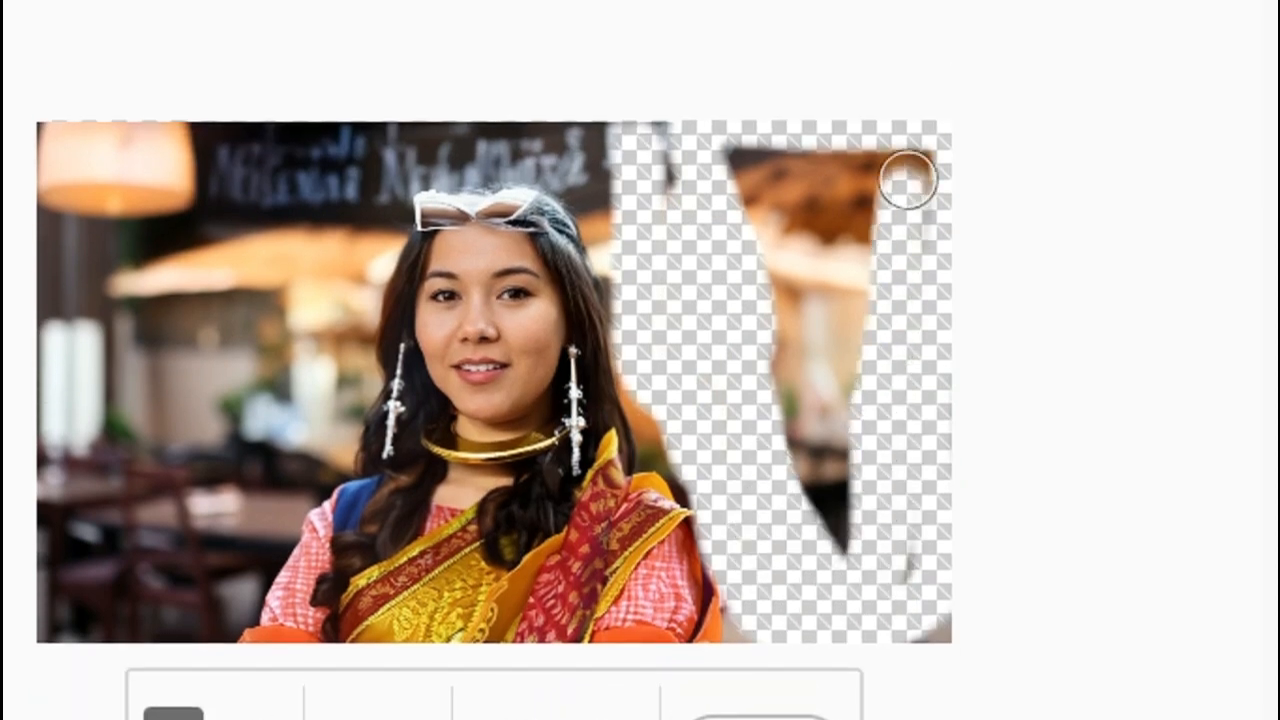
pyautogui.moveTo(907, 180)
pyautogui.mouseDown()
pyautogui.moveTo(866, 130)
pyautogui.moveTo(743, 139)
pyautogui.moveTo(790, 360)
pyautogui.mouseUp()
pyautogui.moveTo(790, 410)
pyautogui.mouseDown()
pyautogui.moveTo(789, 269)
pyautogui.moveTo(831, 217)
pyautogui.moveTo(740, 246)
pyautogui.moveTo(803, 226)
pyautogui.moveTo(820, 466)
pyautogui.moveTo(863, 257)
pyautogui.moveTo(871, 291)
pyautogui.moveTo(831, 619)
pyautogui.moveTo(934, 636)
pyautogui.moveTo(887, 644)
pyautogui.mouseUp()
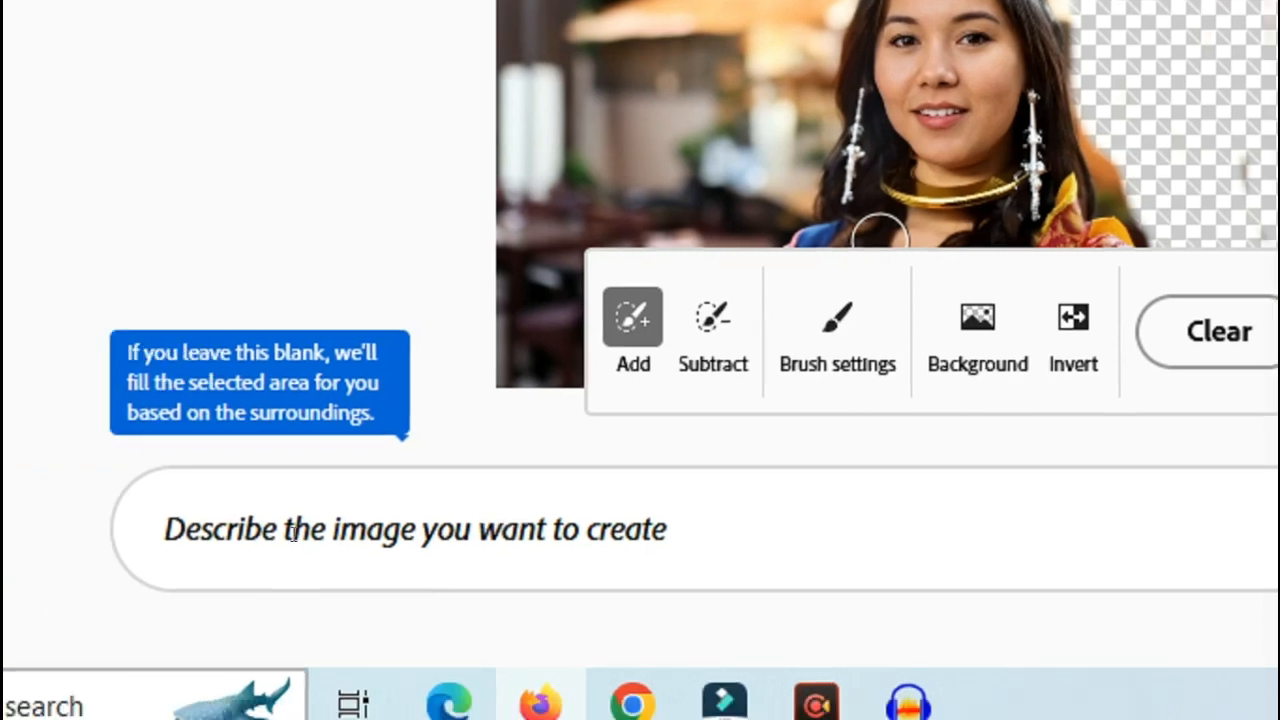
# Step: Generate a fill for the brushed background area from a text prompt
pyautogui.click(176, 540)
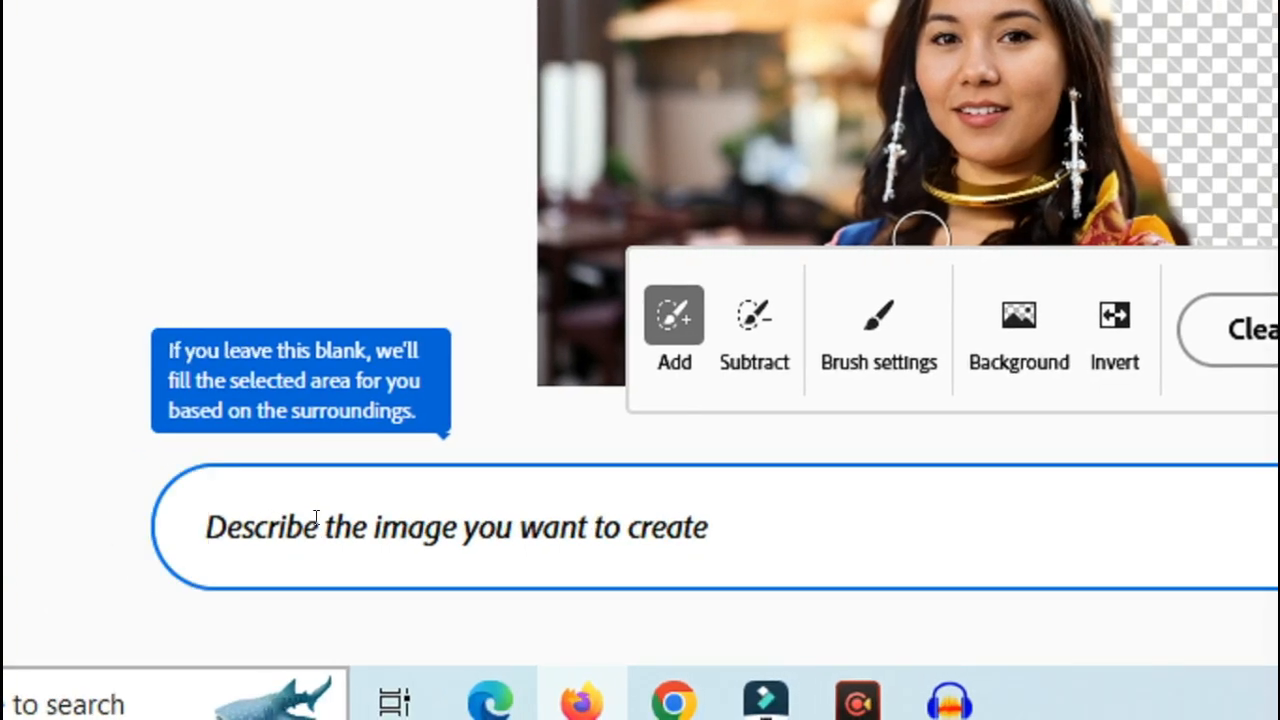
pyautogui.write('h')
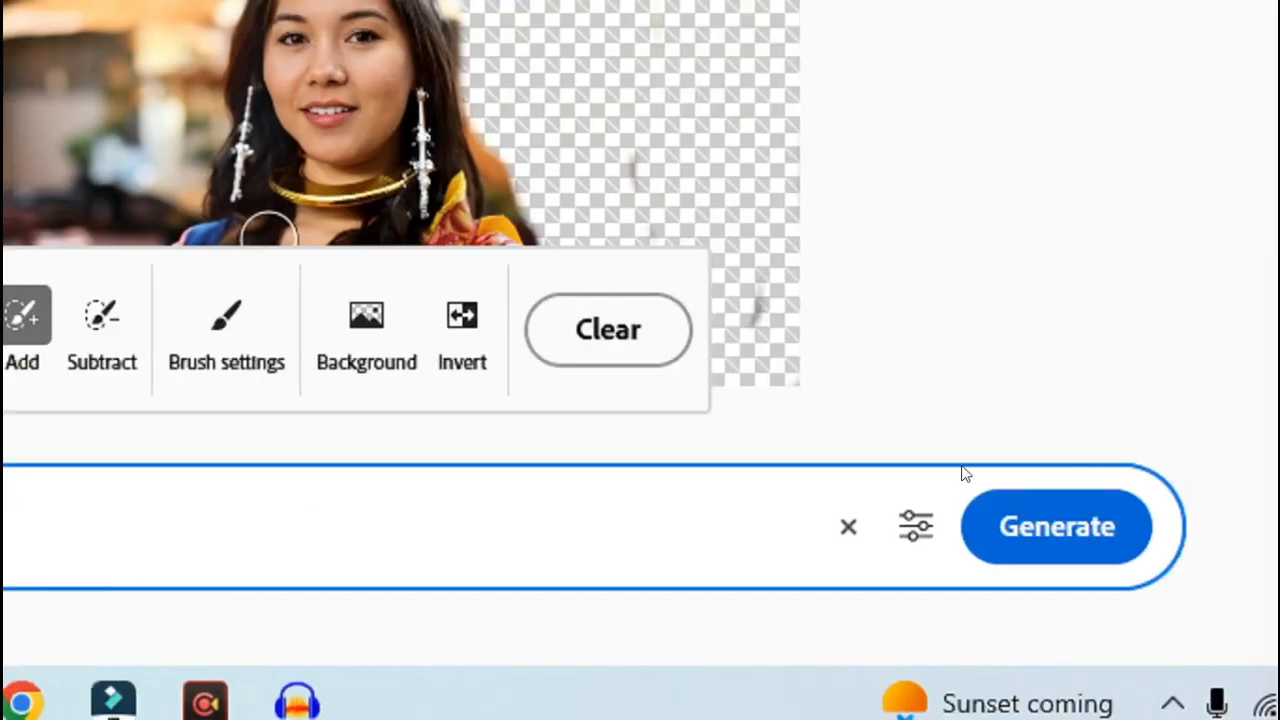
pyautogui.click(960, 523)
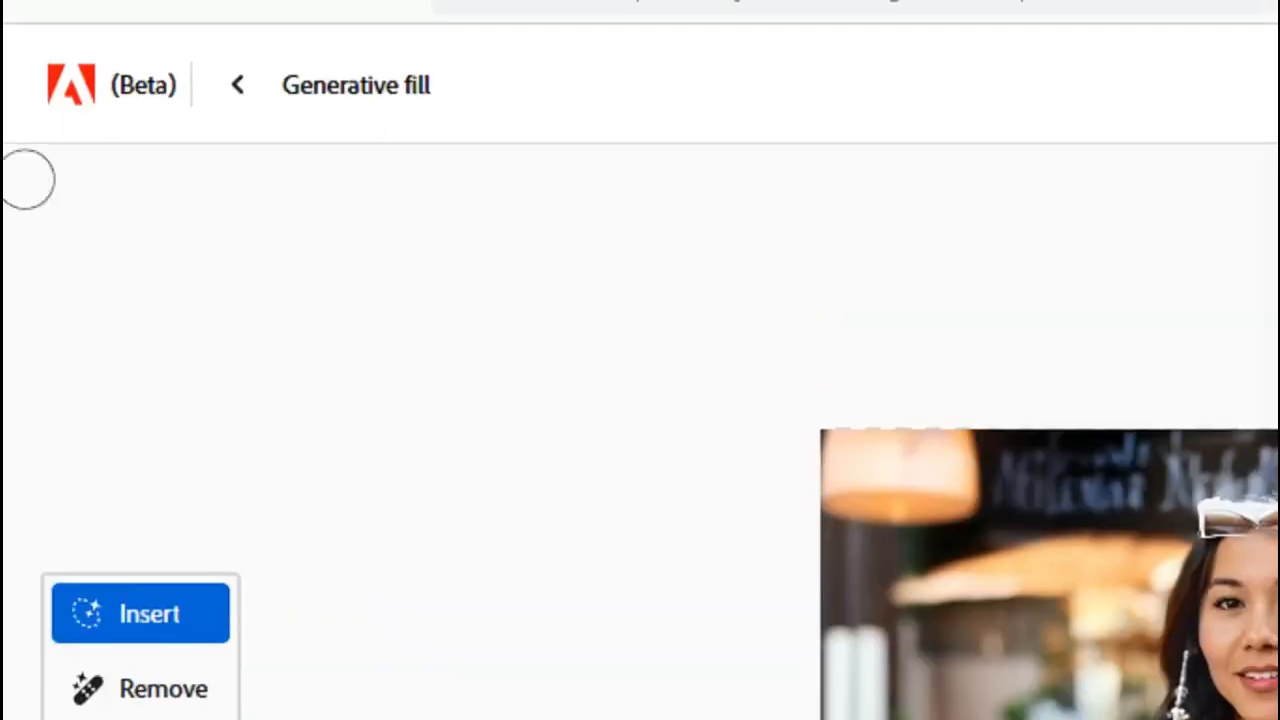
# Step: Return to the Firefly home page and open the Text effects generator
pyautogui.click(73, 87)
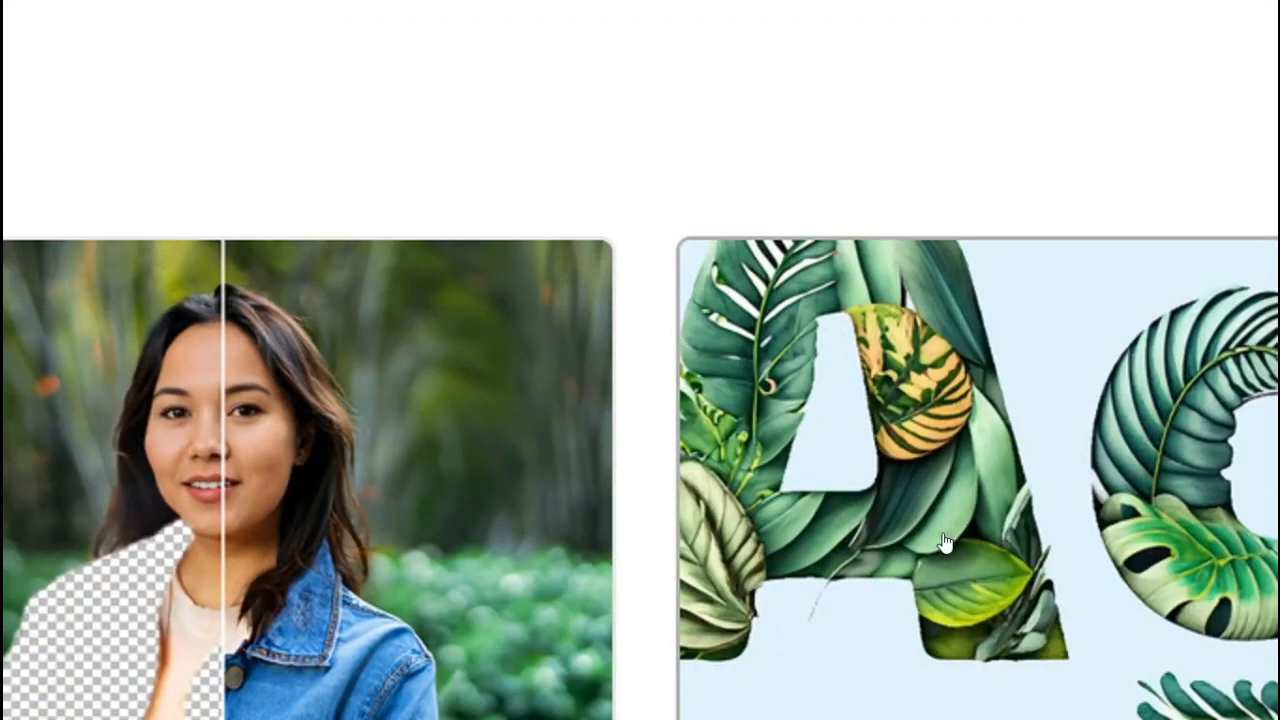
pyautogui.scroll(-2, 945, 542)
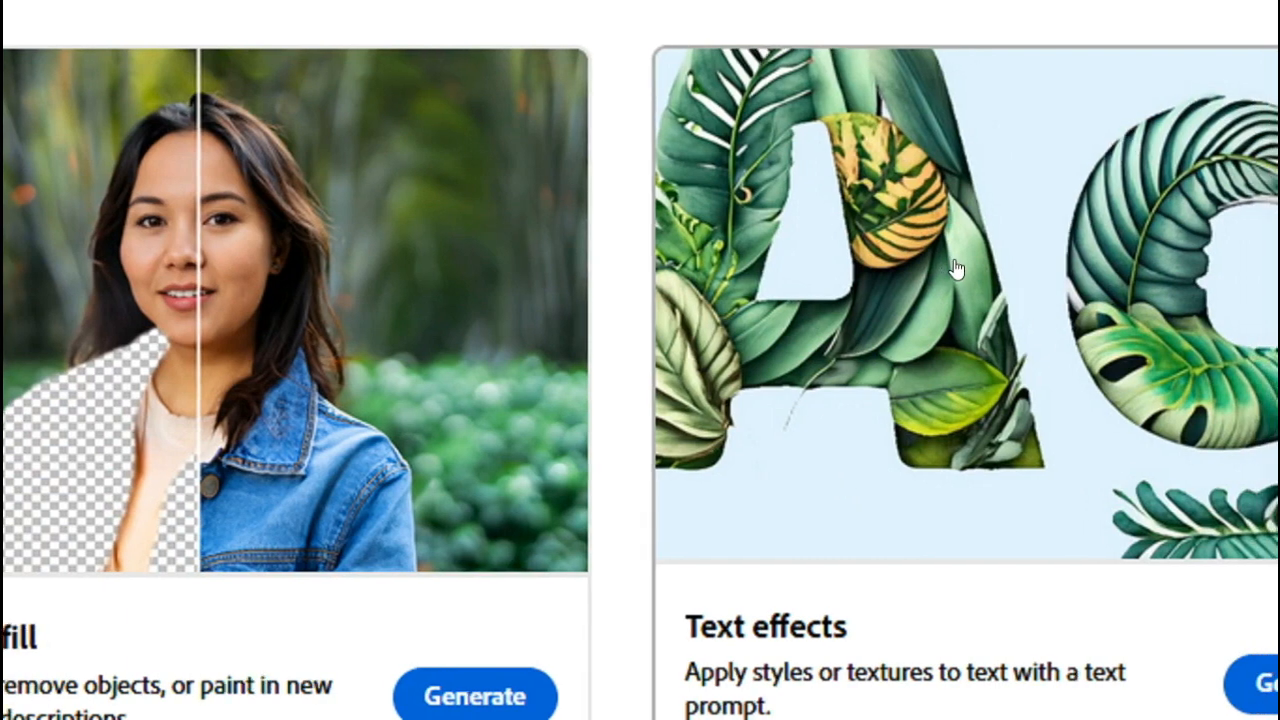
pyautogui.scroll(-1, 771, 580)
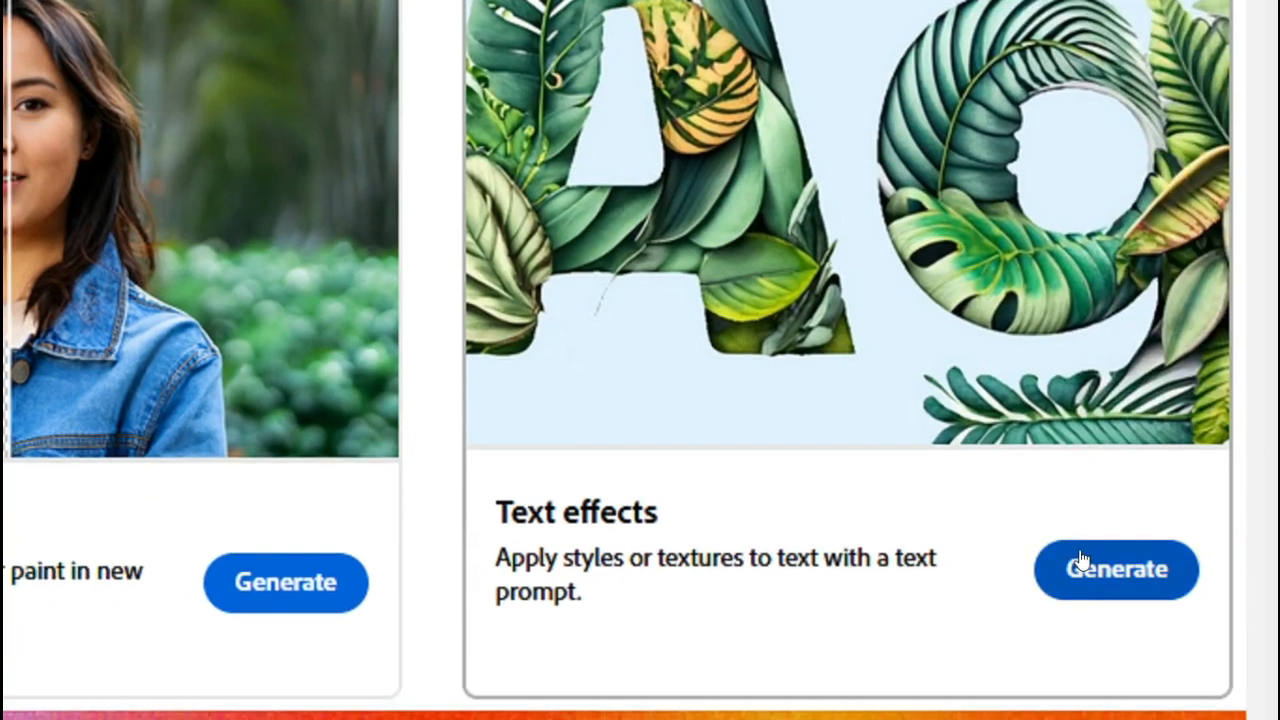
pyautogui.click(1080, 560)
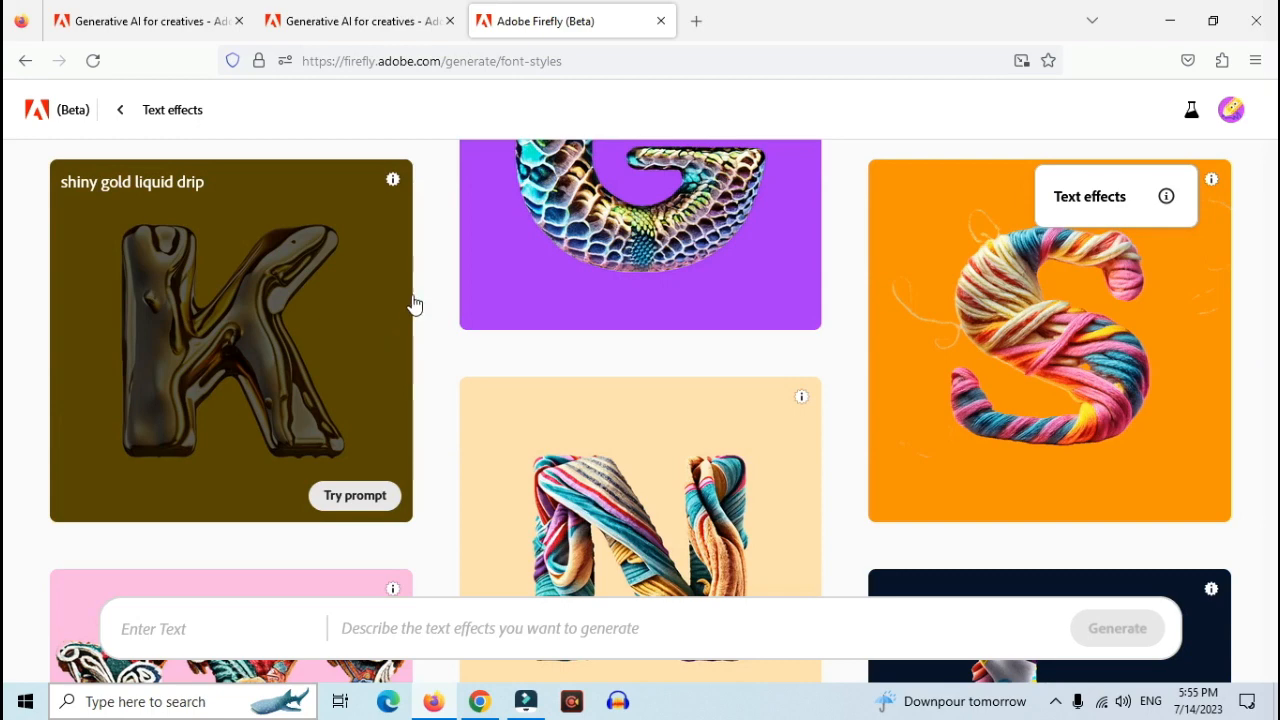
# Step: Examine the gallery of sample letters and their style prompts for text effect ideas
pyautogui.scroll(2, 403, 333)
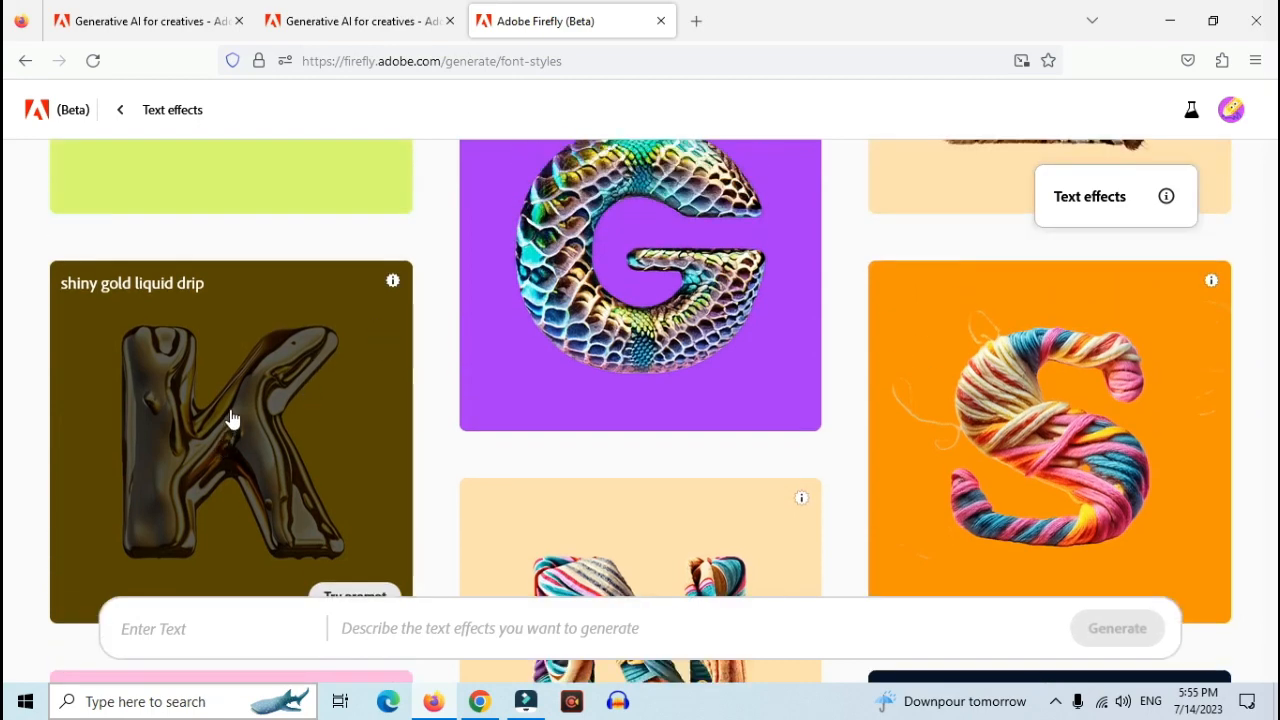
pyautogui.scroll(-2, 1023, 437)
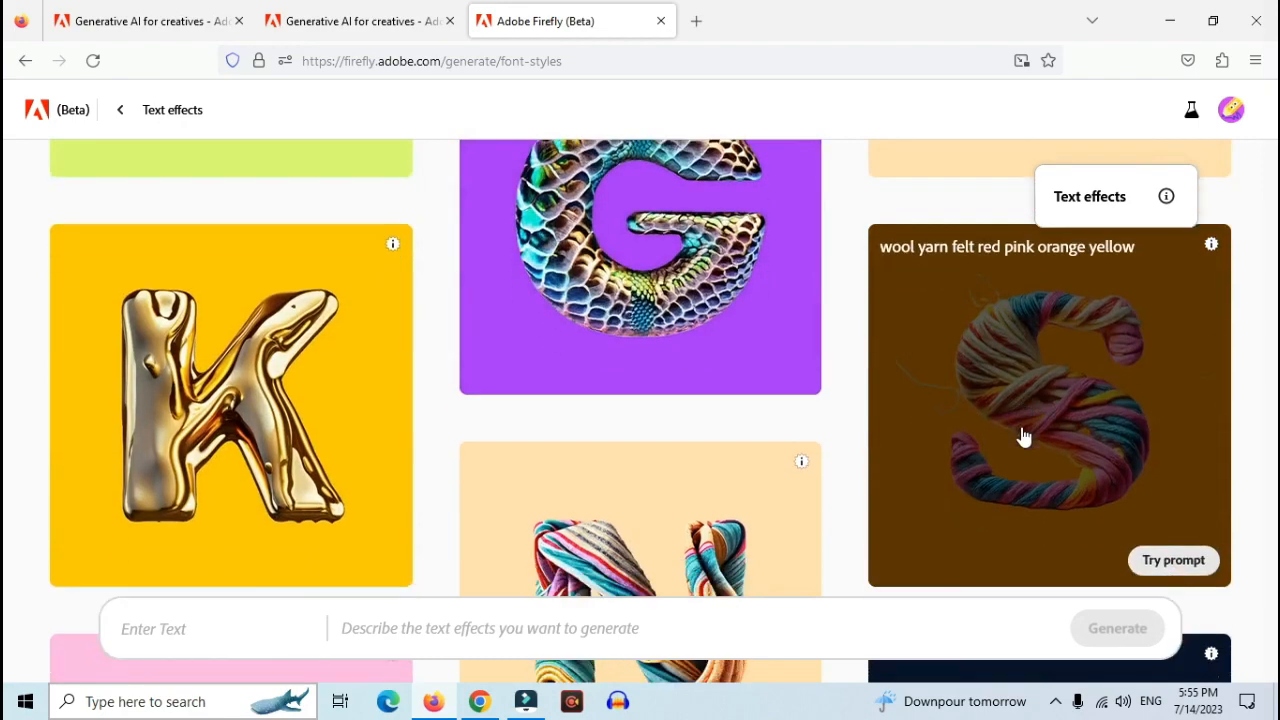
pyautogui.scroll(-4, 623, 429)
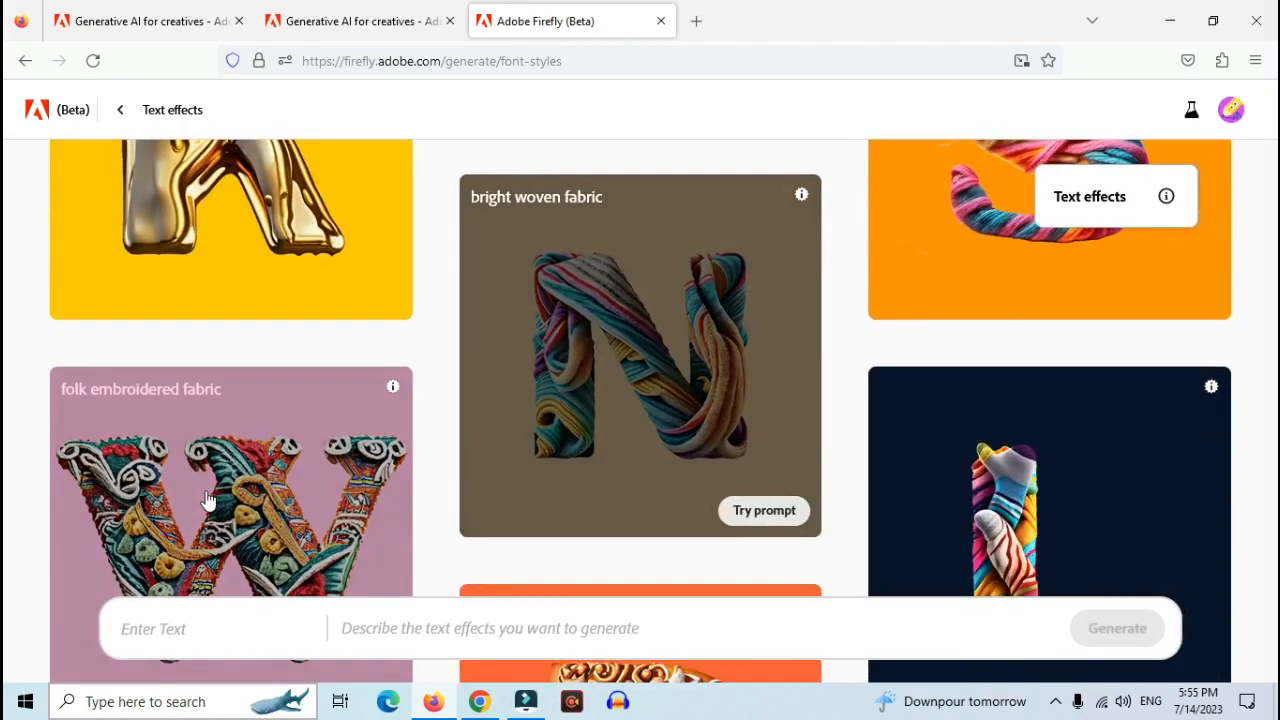
pyautogui.scroll(-4, 208, 500)
pyautogui.scroll(-2, 208, 500)
pyautogui.scroll(-2, 586, 423)
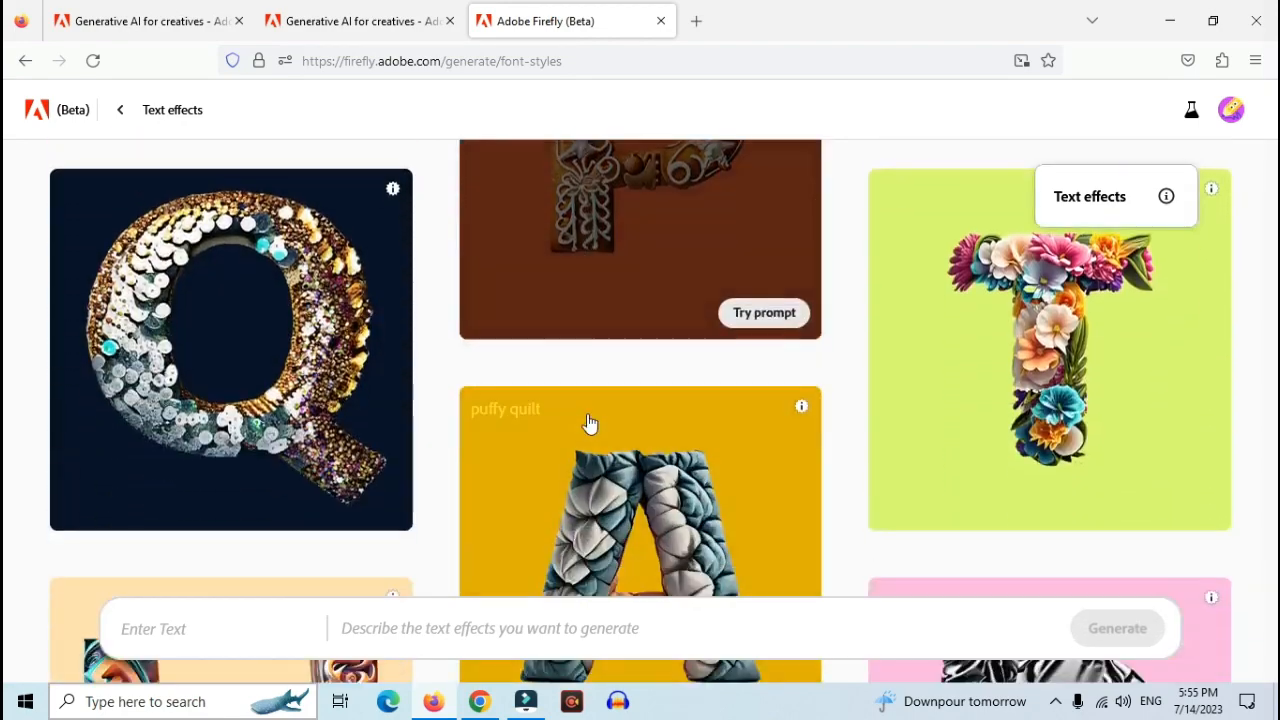
pyautogui.scroll(-2, 589, 424)
pyautogui.scroll(-4, 589, 424)
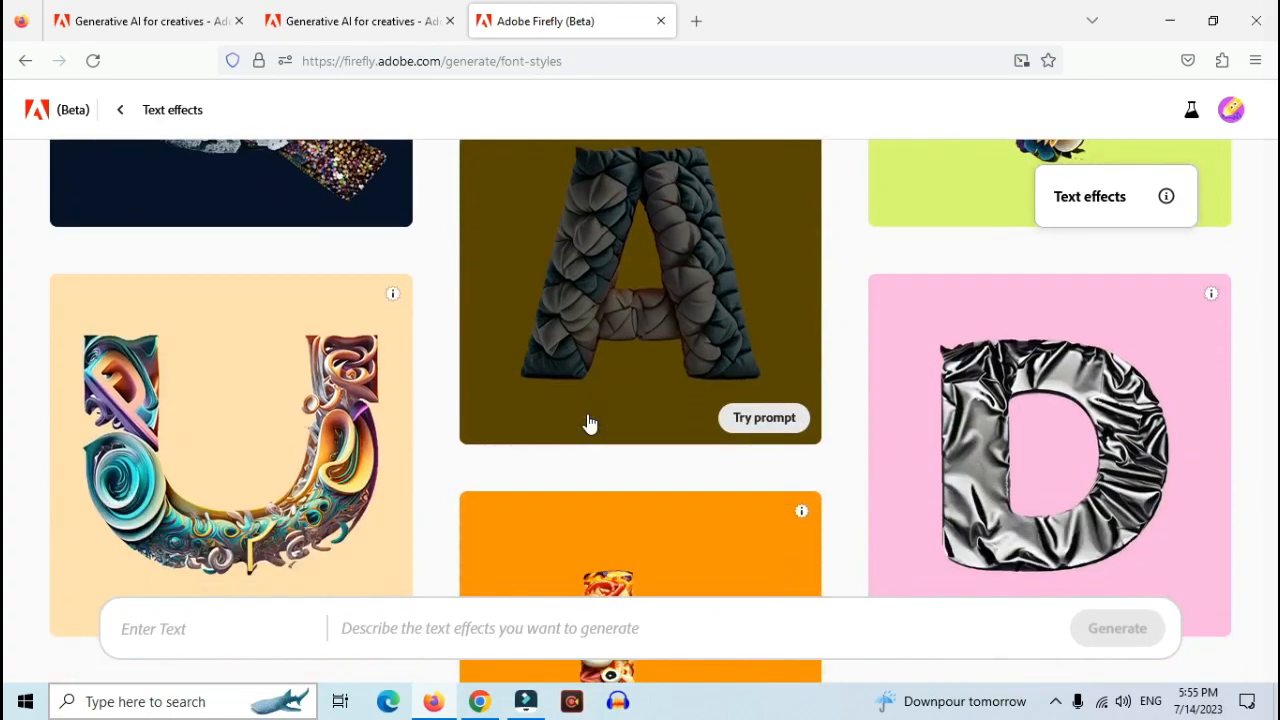
pyautogui.scroll(-1, 589, 424)
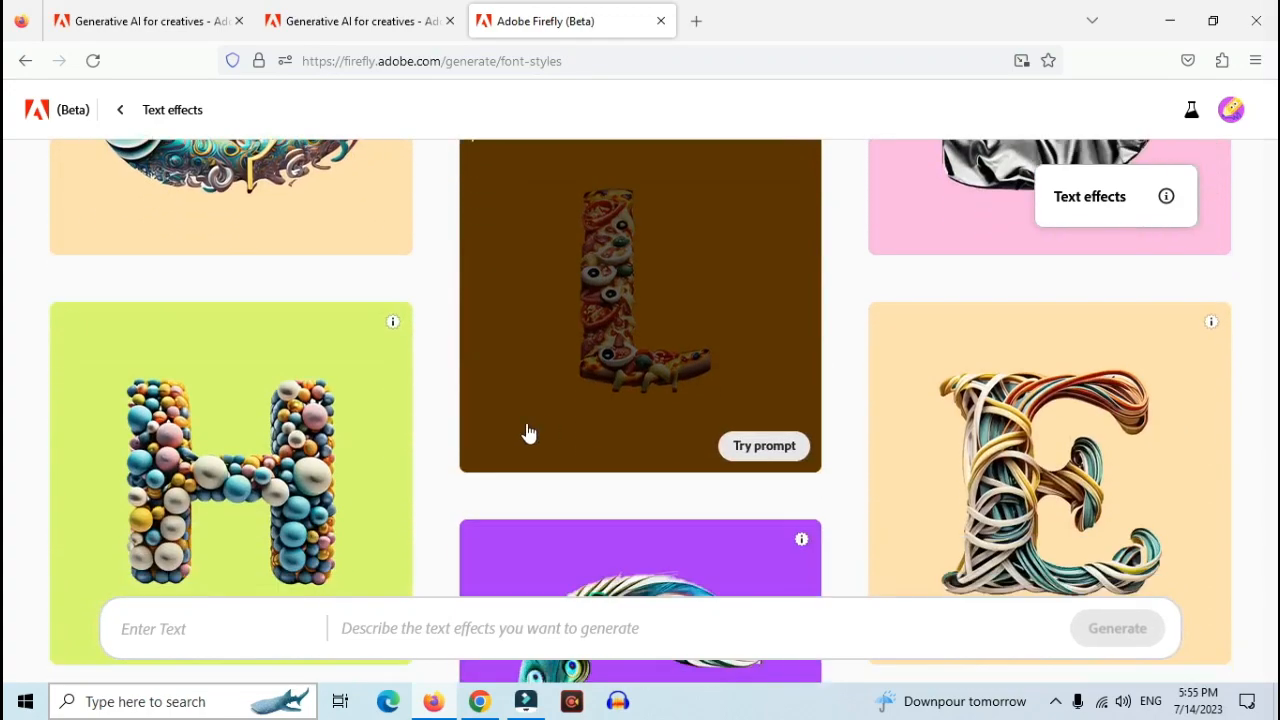
pyautogui.scroll(-1, 783, 463)
pyautogui.scroll(-4, 786, 451)
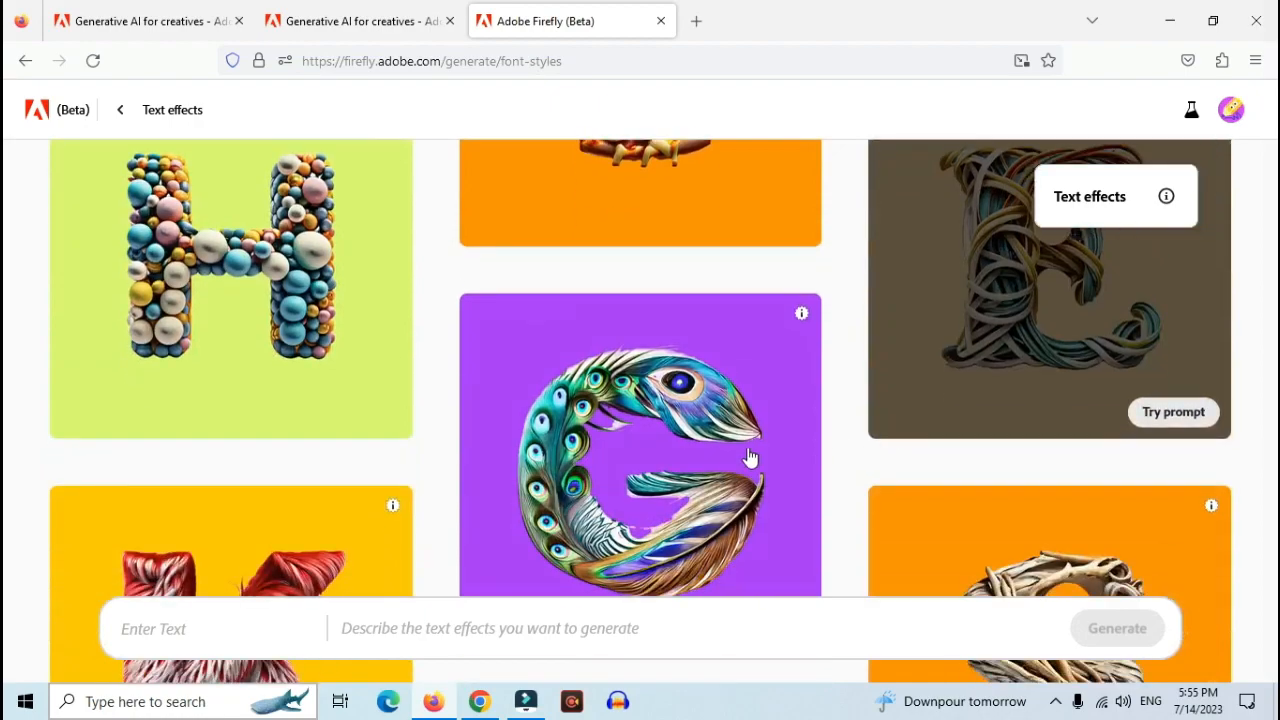
pyautogui.scroll(-12, 722, 352)
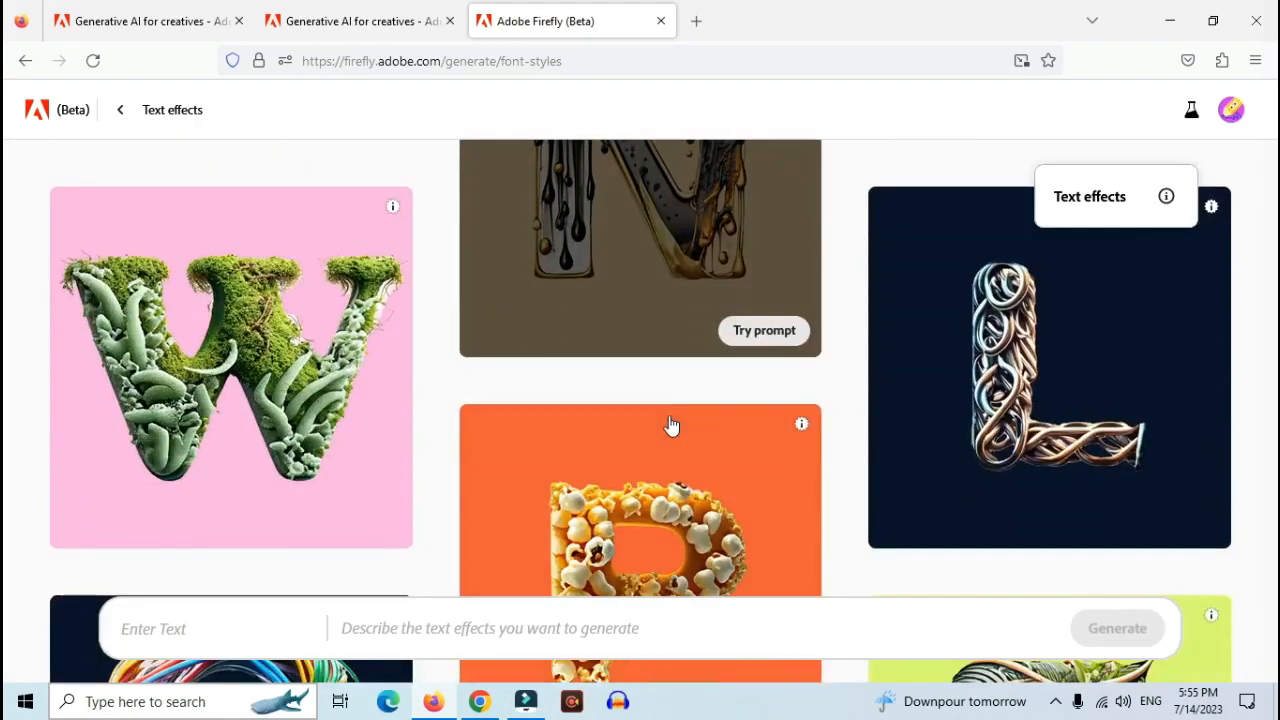
pyautogui.scroll(-15, 670, 427)
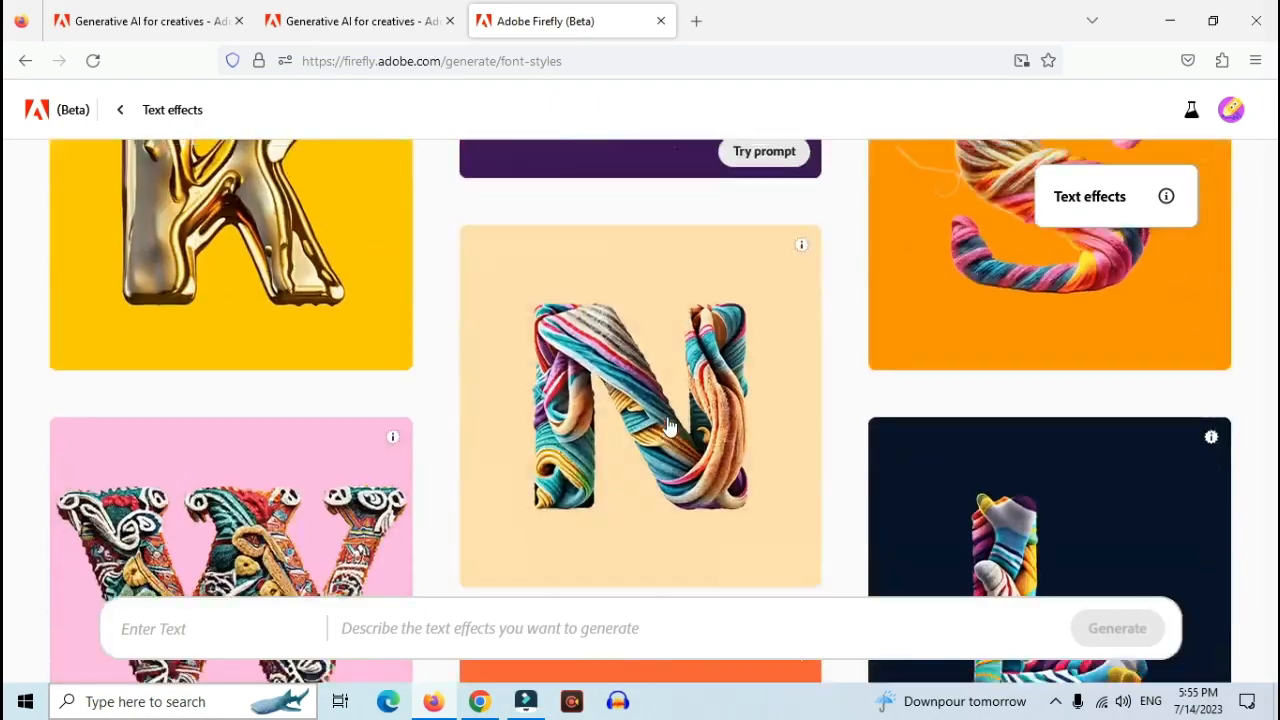
pyautogui.scroll(-15, 670, 427)
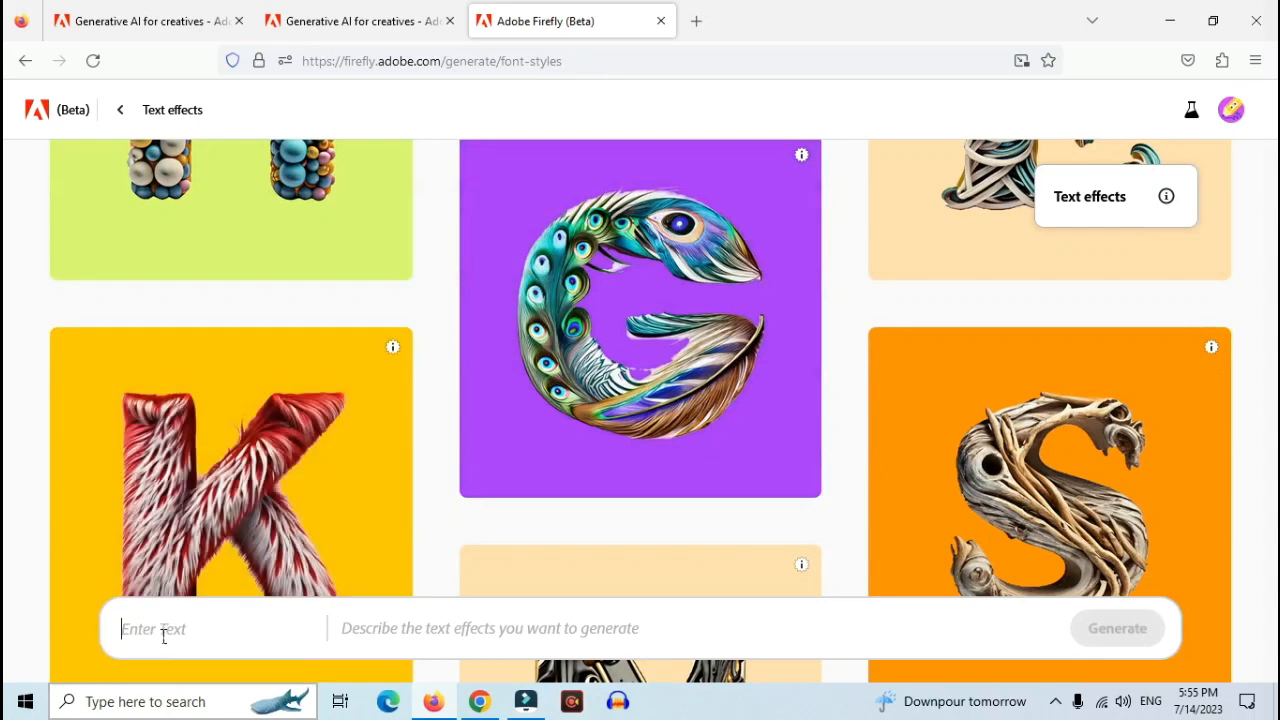
# Step: Generate a text effect for a first name using the style prompt "3d text"
pyautogui.write('Hari')
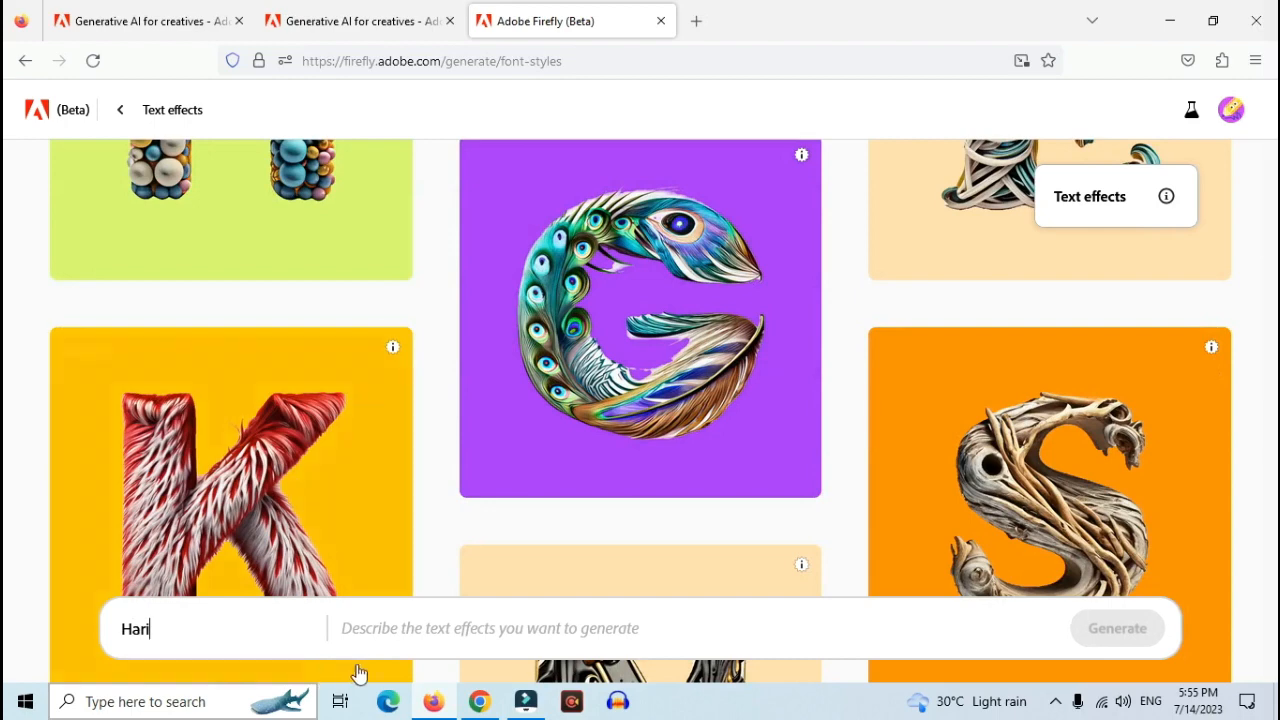
pyautogui.click(396, 627)
pyautogui.write('3d text')
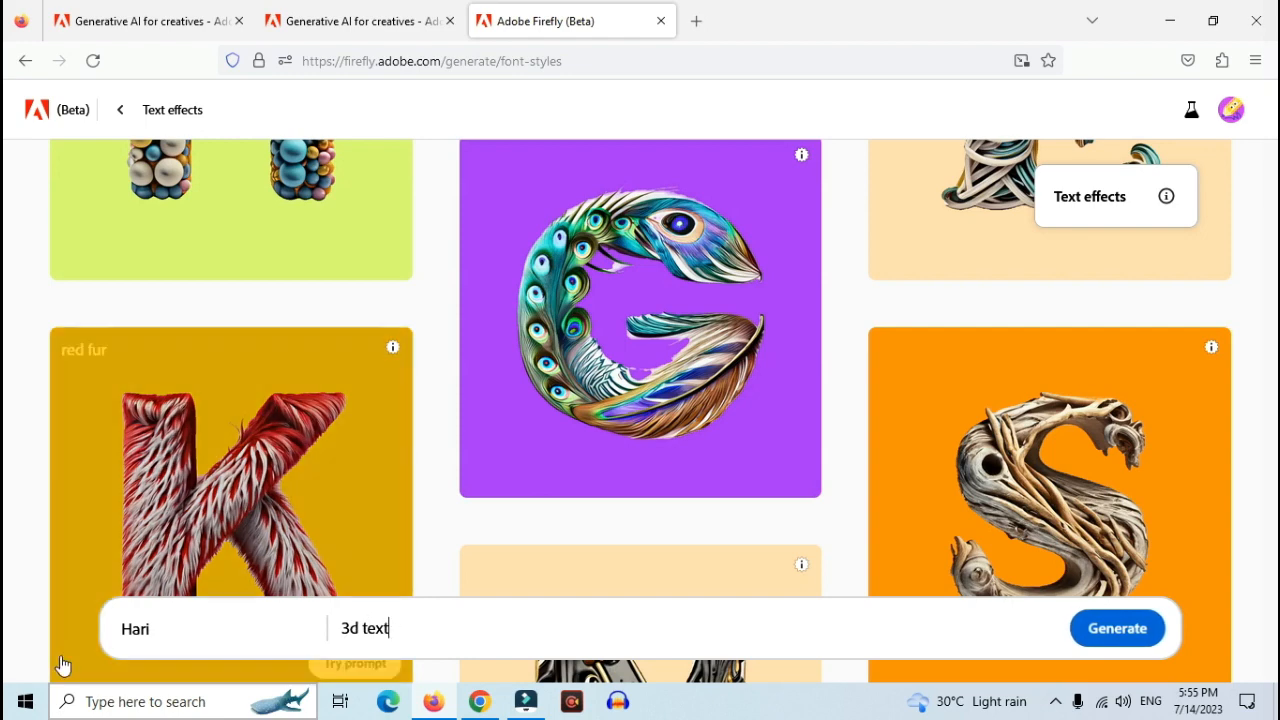
pyautogui.click(1118, 638)
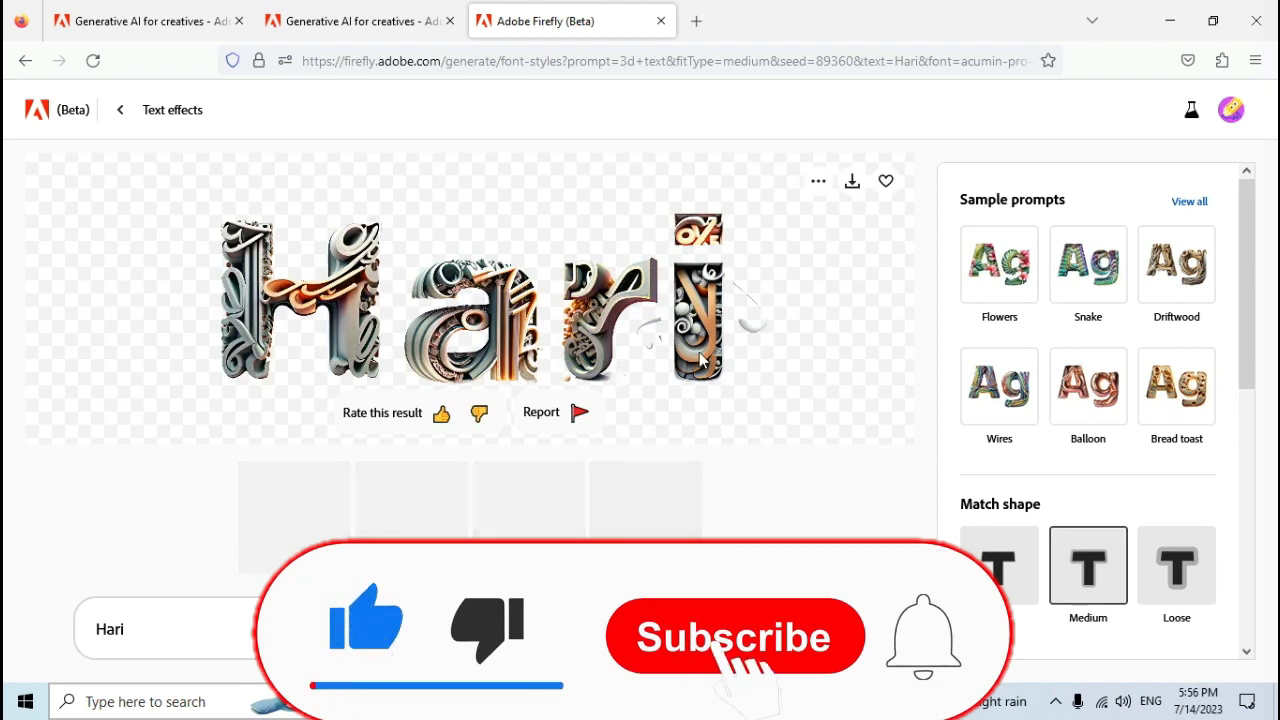
# Step: Browse the full set of sample prompts and apply the Leafy pothos style from the Nature group to the lettering
pyautogui.click(1190, 201)
pyautogui.scroll(-3, 1077, 323)
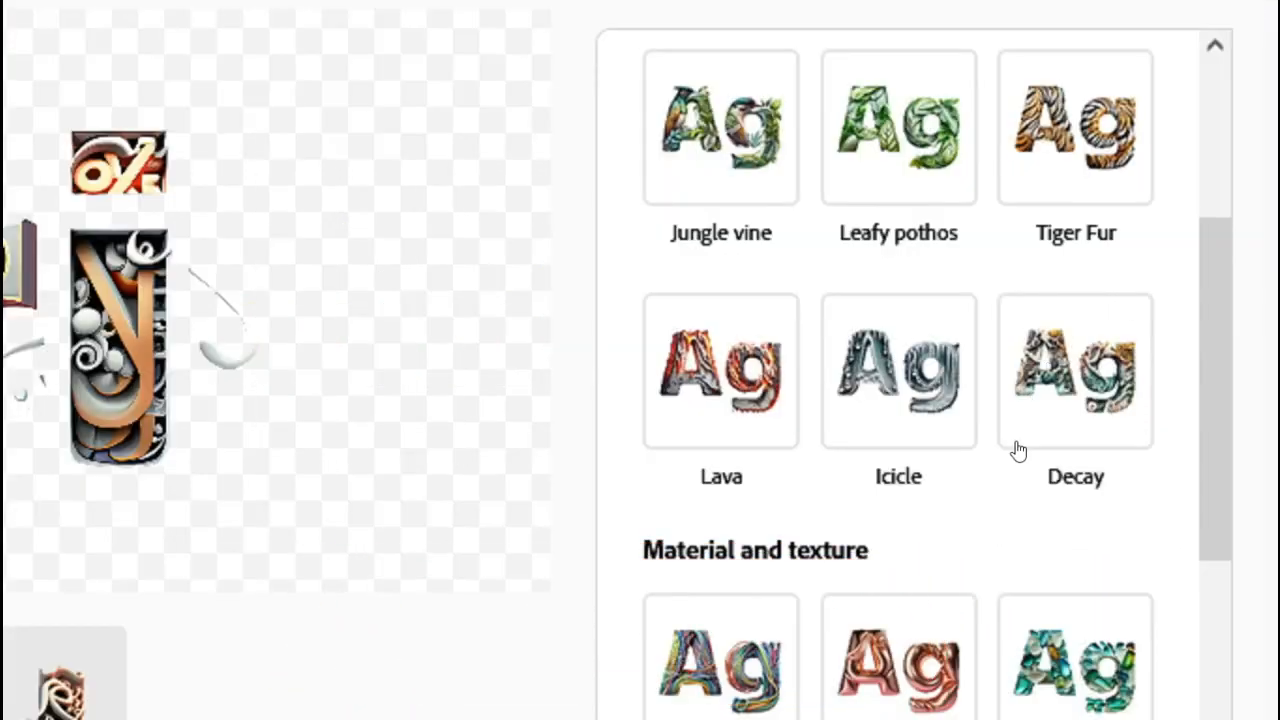
pyautogui.scroll(-5, 966, 543)
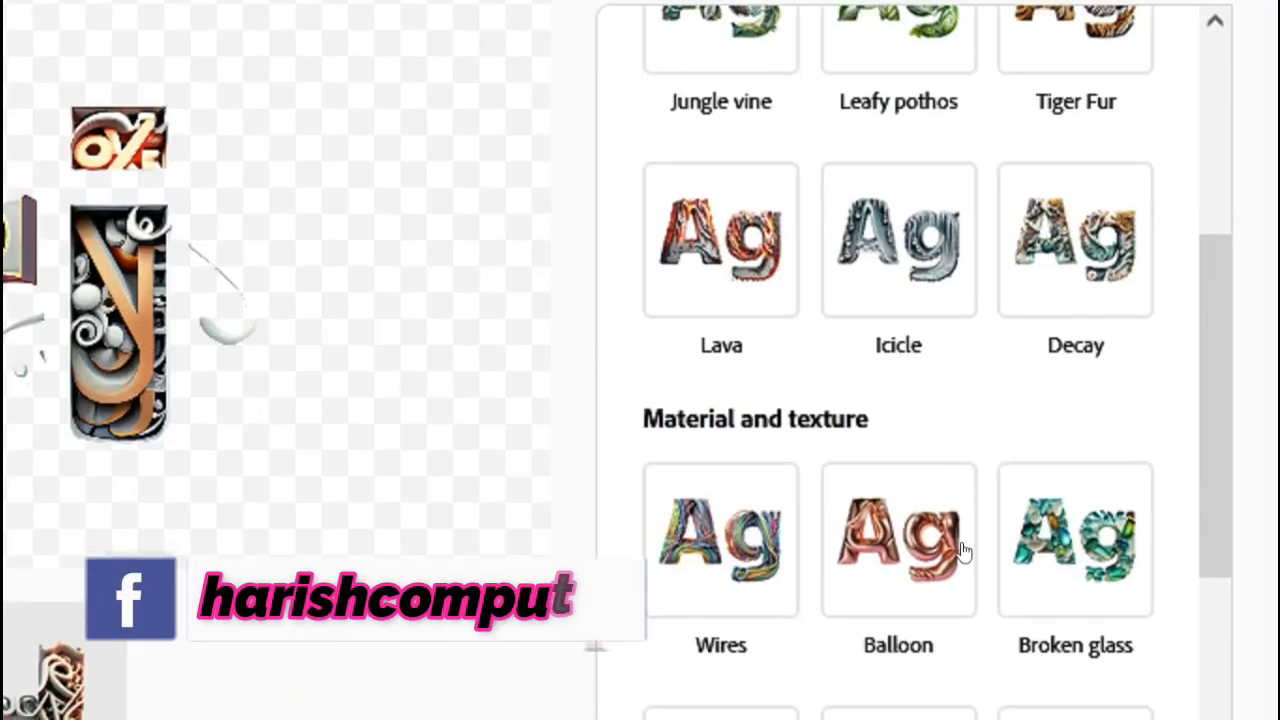
pyautogui.scroll(-6, 937, 551)
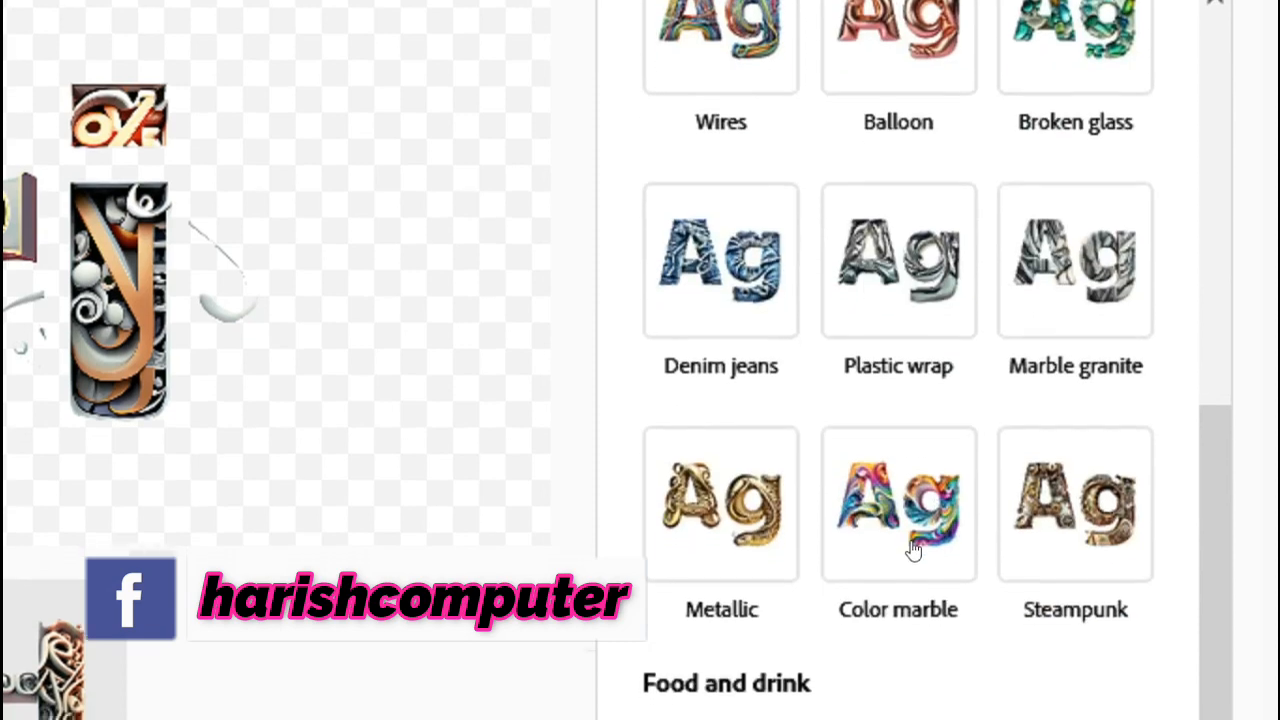
pyautogui.scroll(-3, 887, 551)
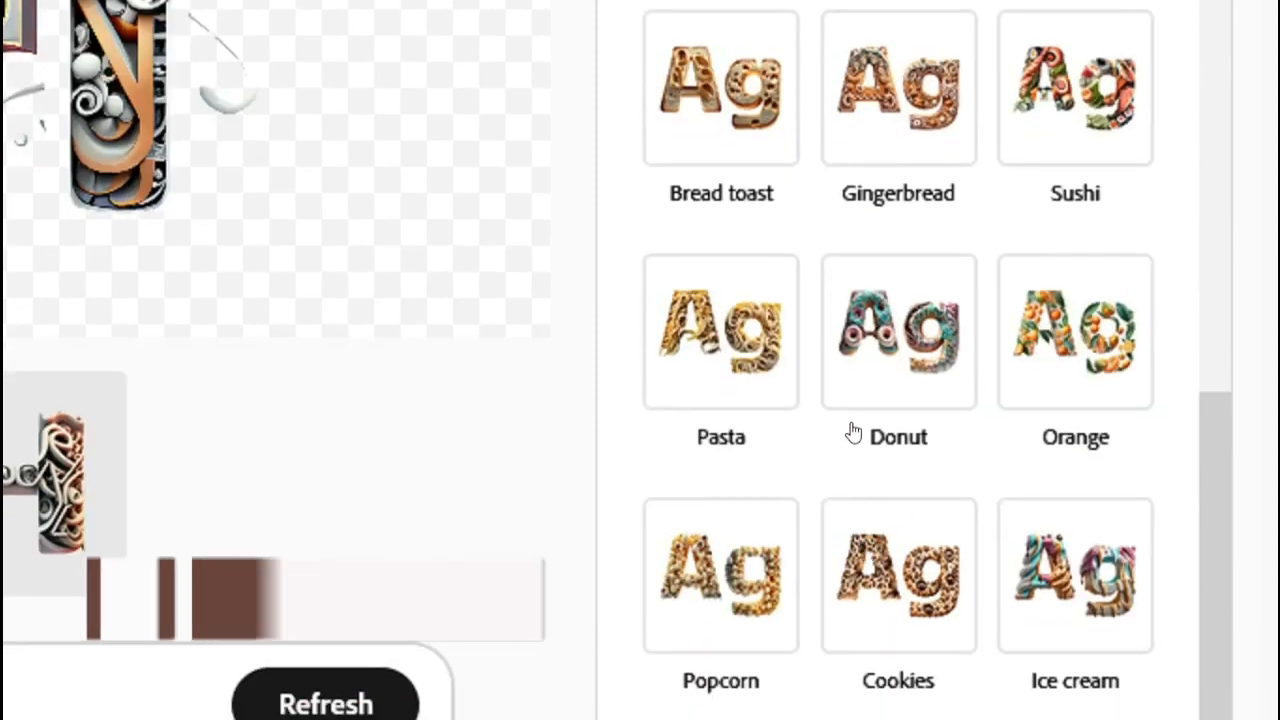
pyautogui.scroll(5, 849, 443)
pyautogui.scroll(5, 764, 200)
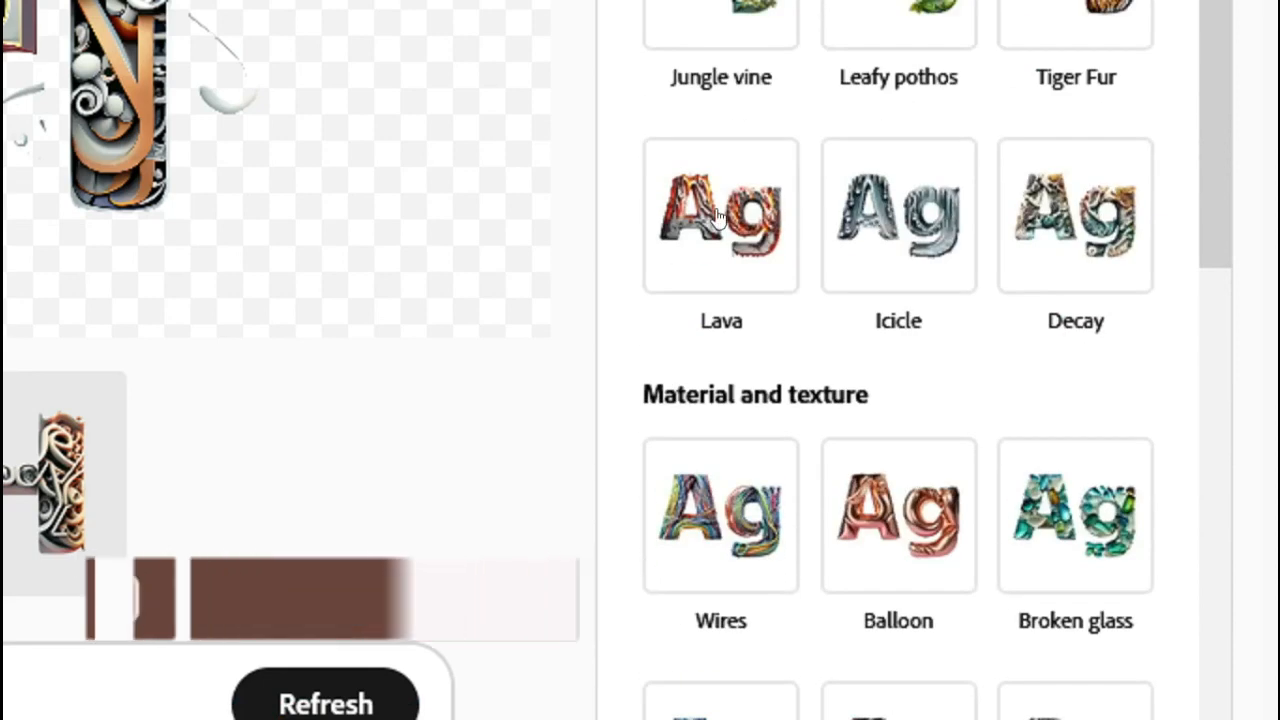
pyautogui.scroll(4, 716, 218)
pyautogui.click(893, 345)
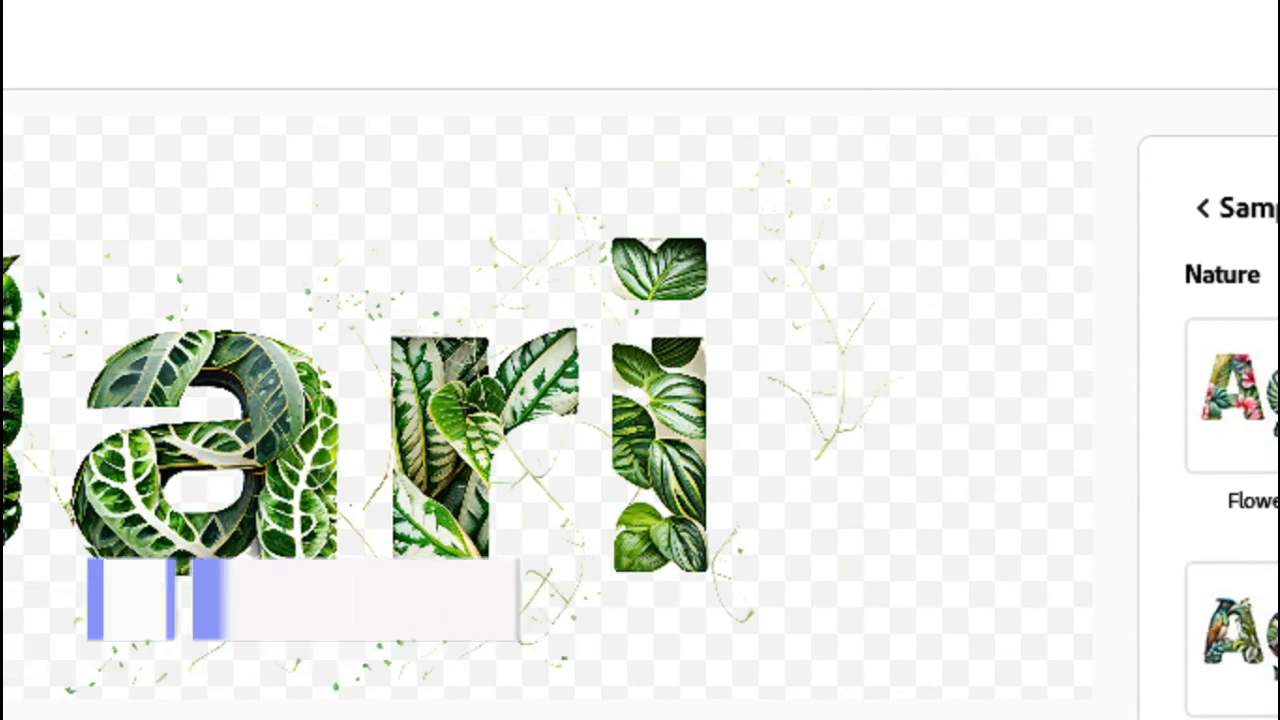
# Step: Return from the full sample prompt list to the main text effect options and change the lettering's font to Poplar
pyautogui.scroll(-1, 853, 562)
pyautogui.scroll(-3, 853, 562)
pyautogui.scroll(5, 1057, 194)
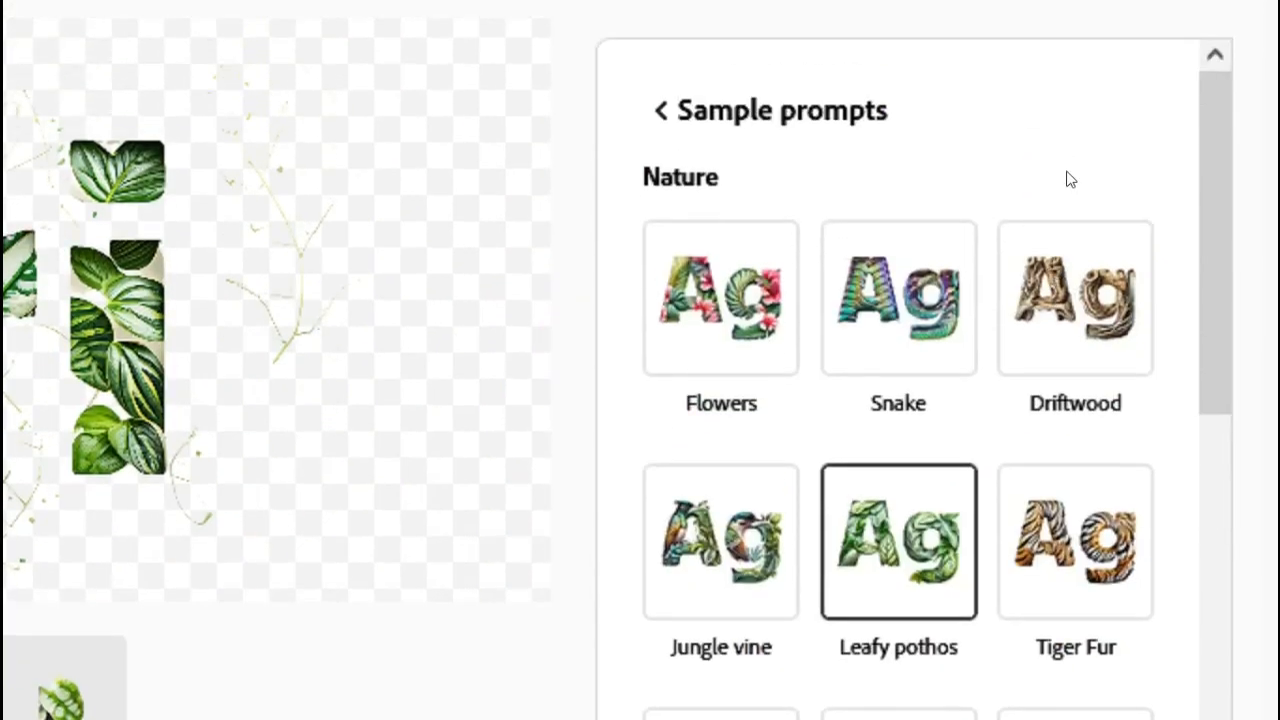
pyautogui.click(666, 189)
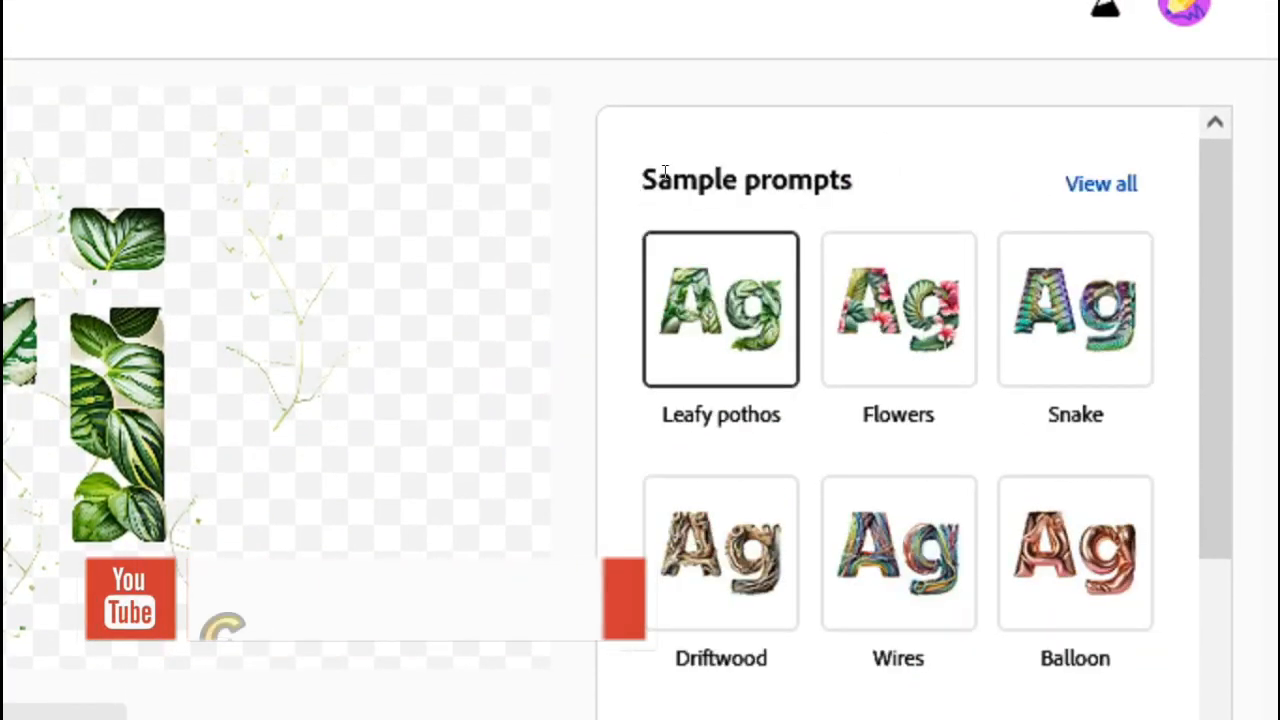
pyautogui.scroll(-4, 938, 552)
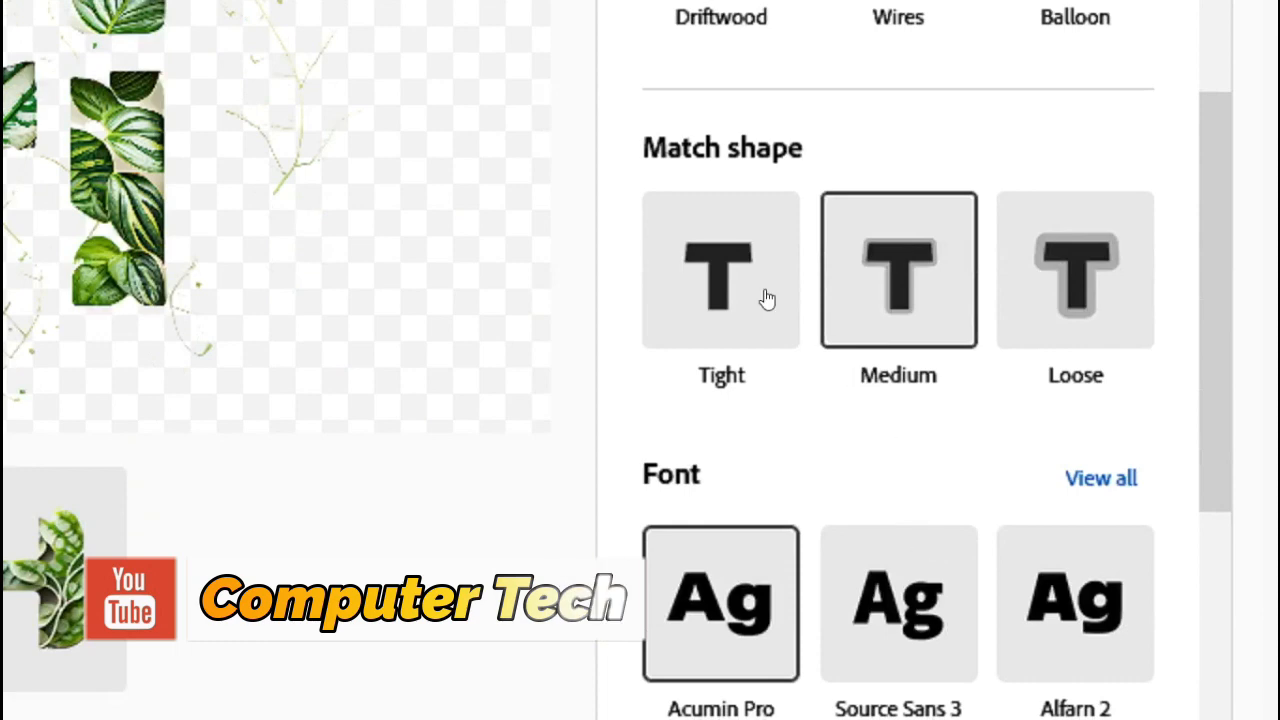
pyautogui.scroll(-2, 860, 540)
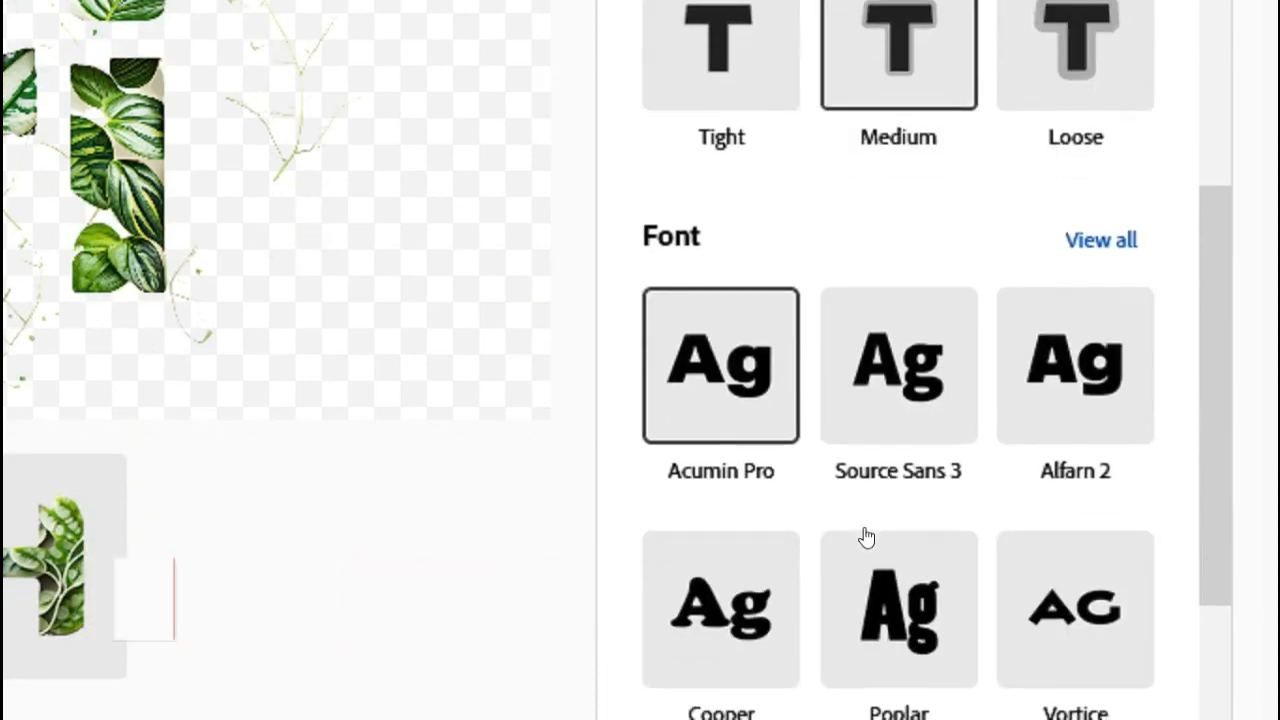
pyautogui.scroll(-2, 866, 530)
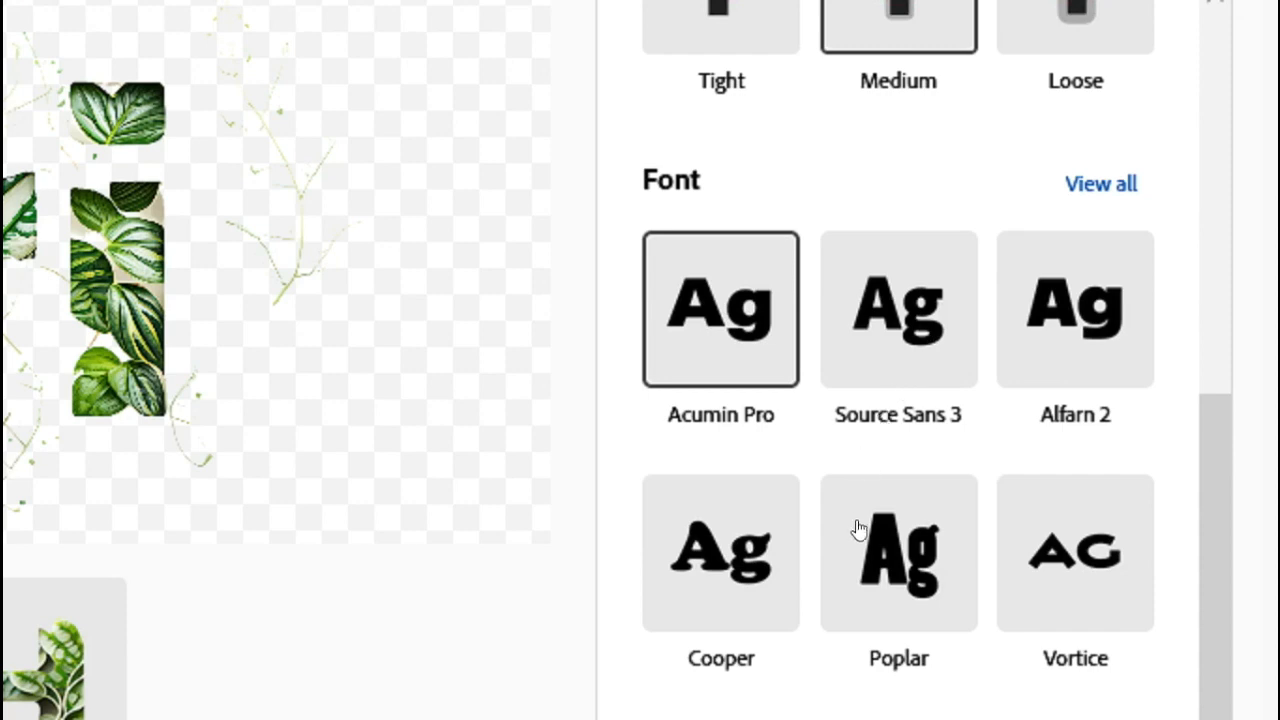
pyautogui.click(893, 540)
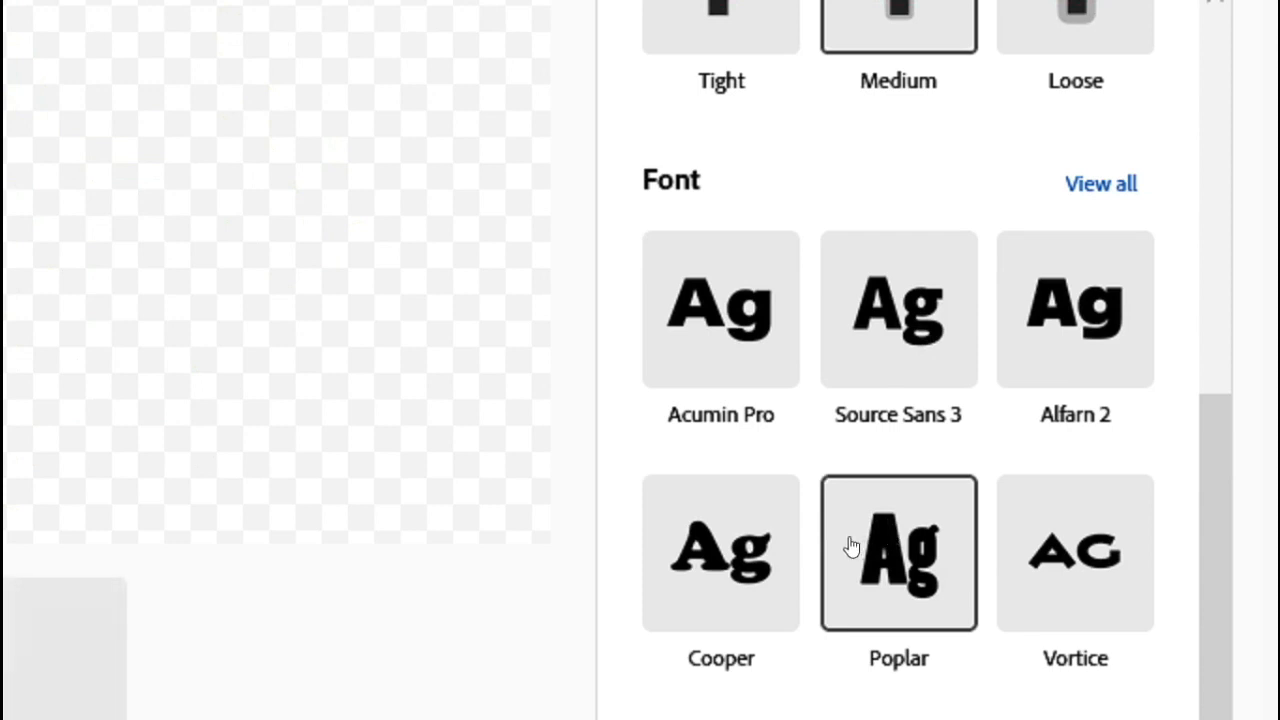
# Step: Set the background color of the lettering to orange and open the text color choice
pyautogui.scroll(-5, 848, 545)
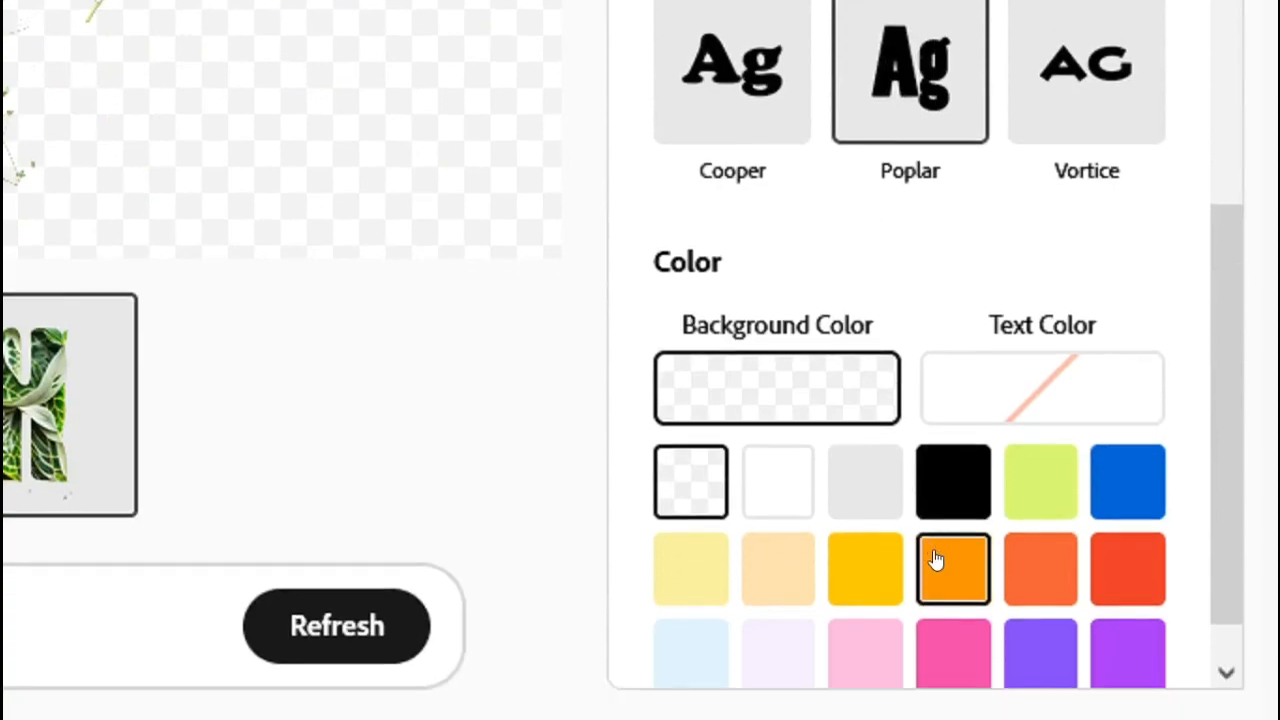
pyautogui.click(936, 550)
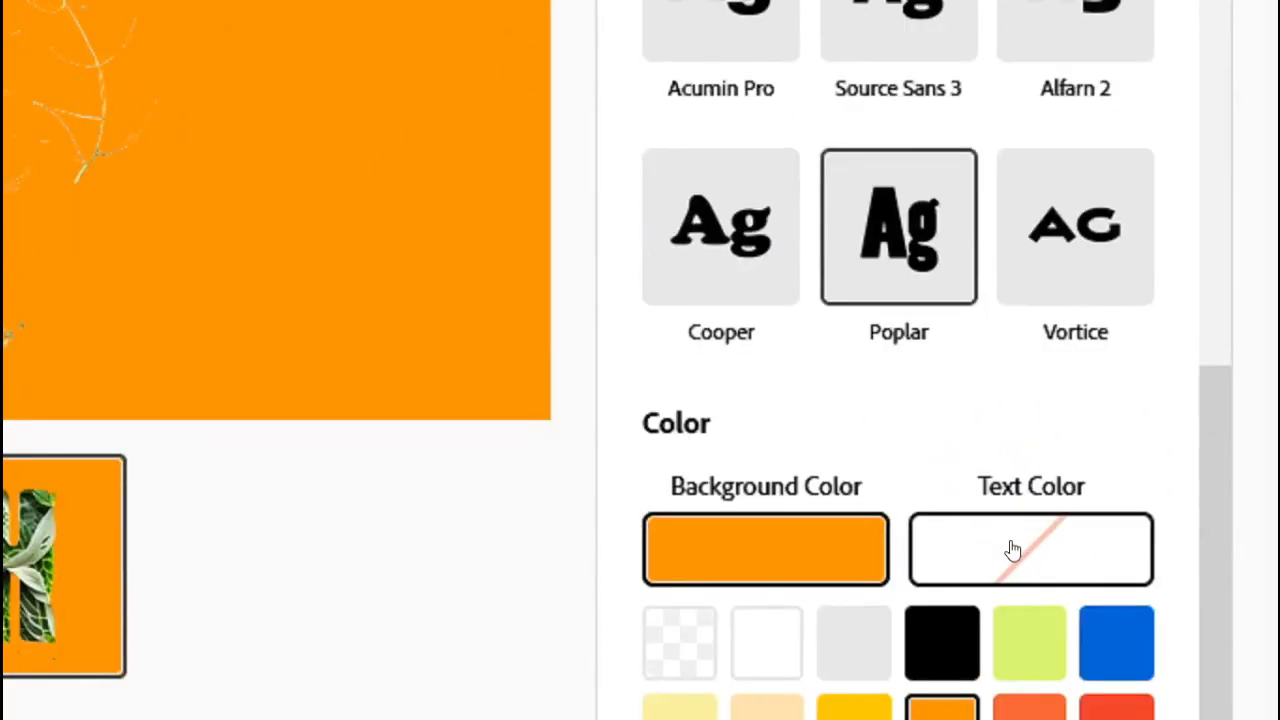
pyautogui.click(1012, 549)
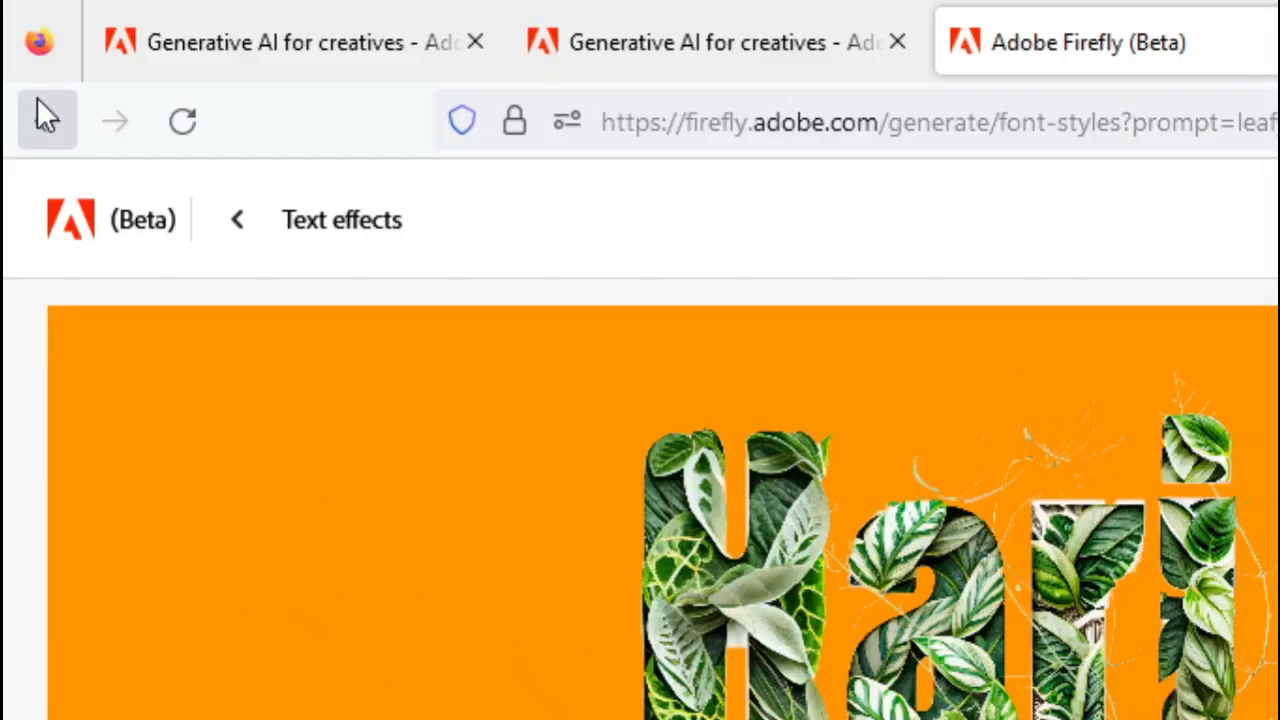
# Step: Leave the Text effects generator and go back to the Firefly home page
pyautogui.click(50, 110)
pyautogui.click(50, 110)
pyautogui.click(50, 110)
pyautogui.click(50, 110)
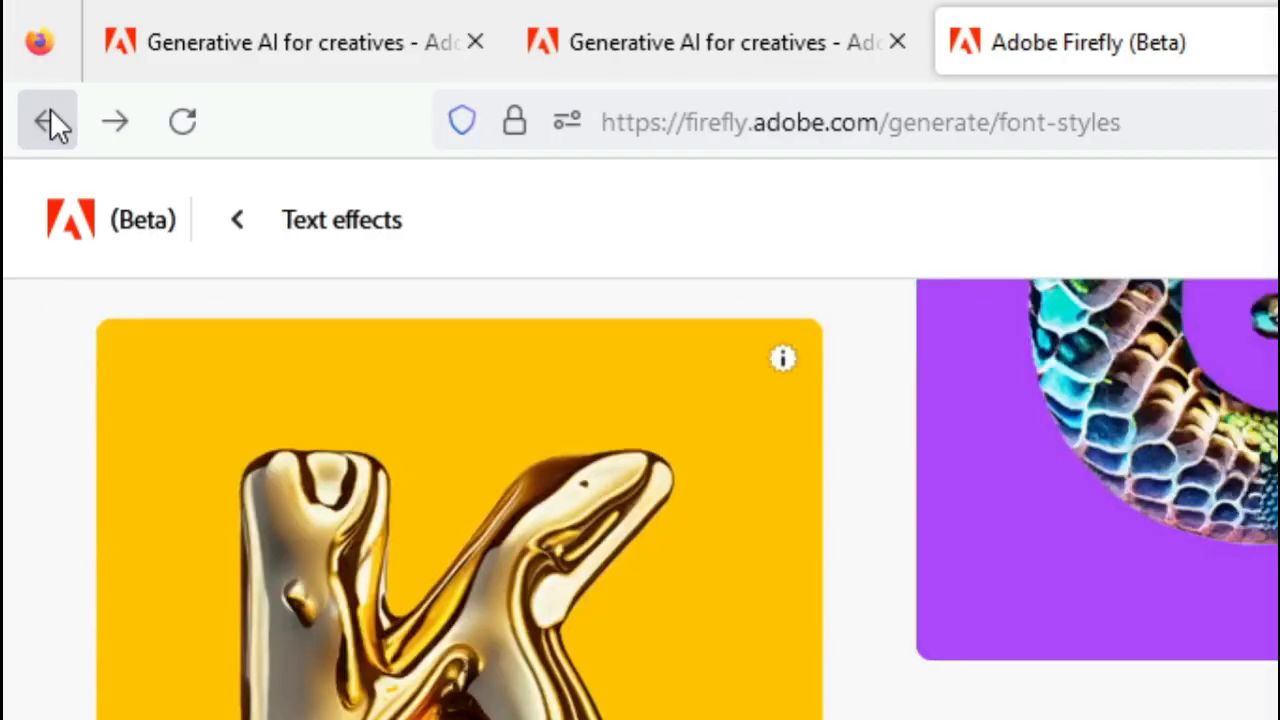
pyautogui.click(50, 120)
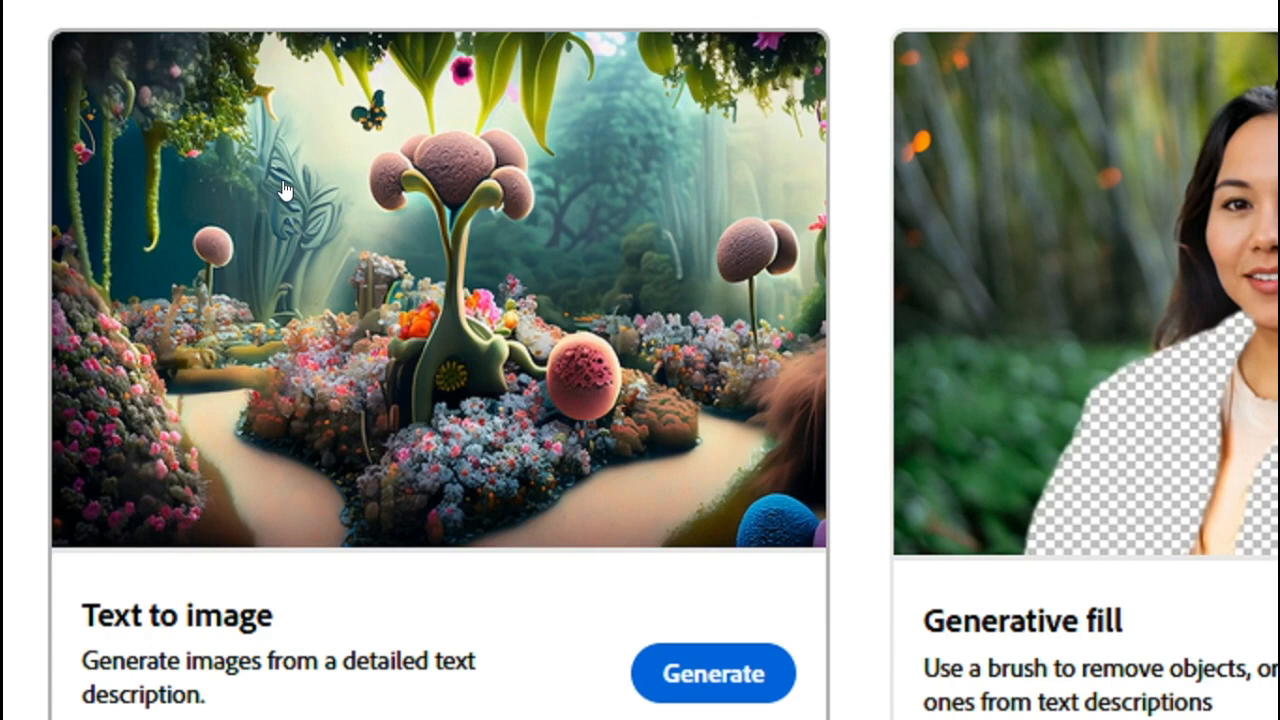
# Step: Examine the Firefly home page for its available generators, inspirational gallery and features in exploration
pyautogui.scroll(-5, 350, 540)
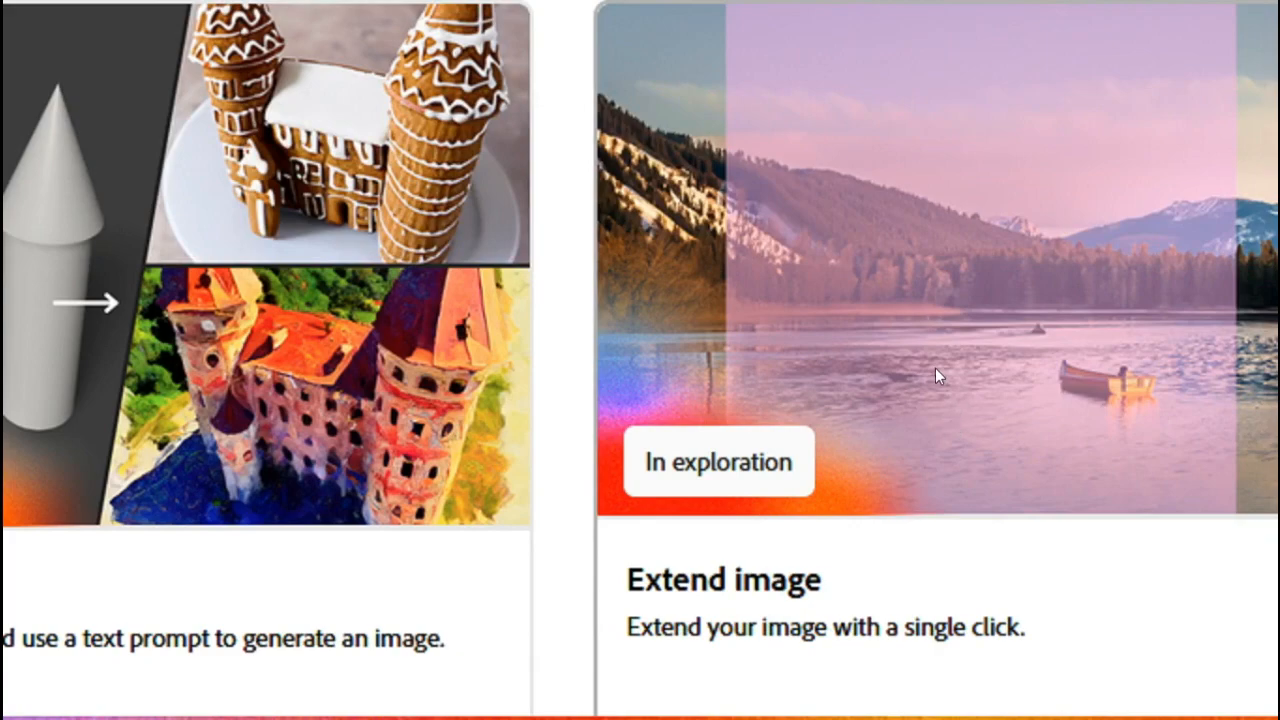
pyautogui.scroll(-5, 880, 350)
pyautogui.scroll(-1, 304, 376)
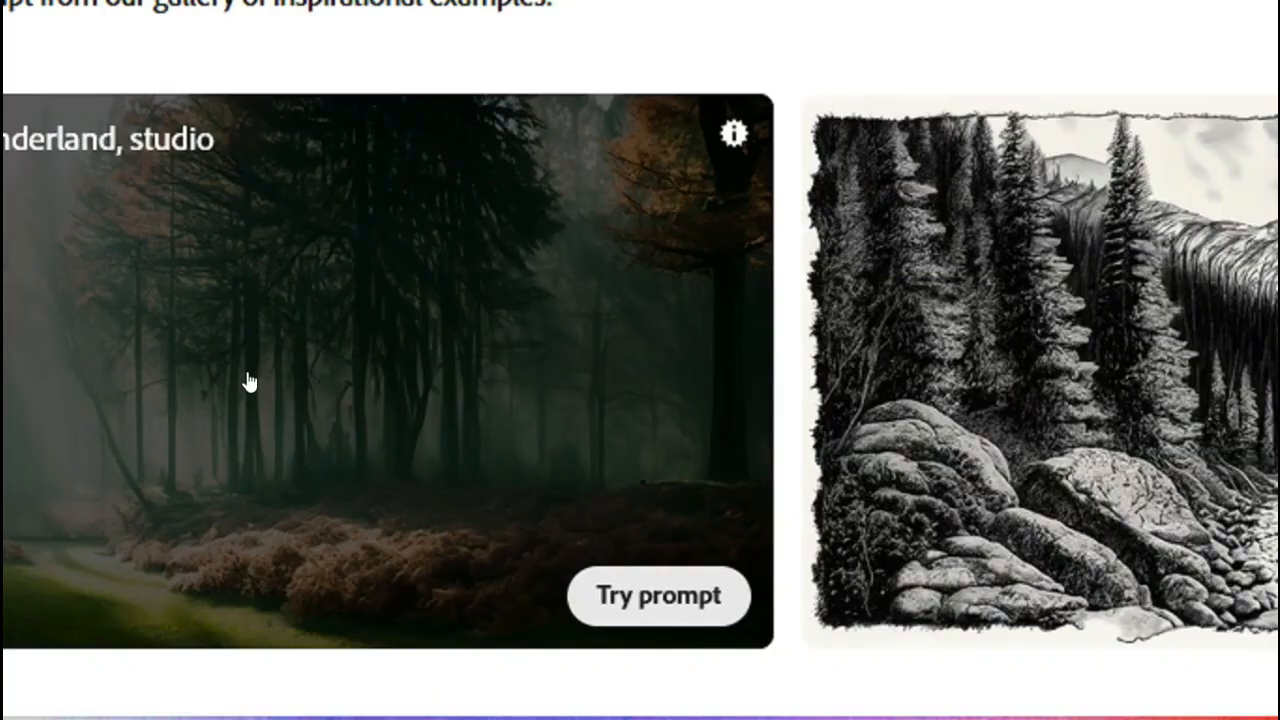
pyautogui.scroll(-10, 1003, 360)
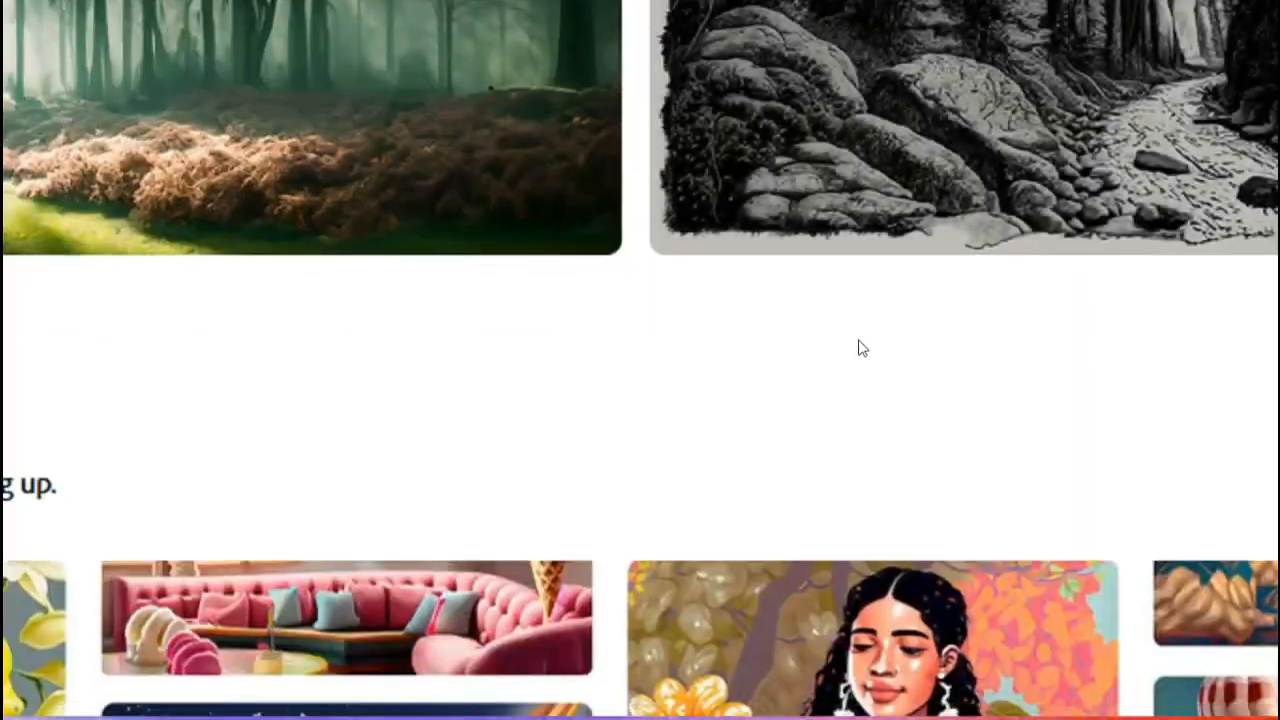
pyautogui.scroll(-6, 381, 364)
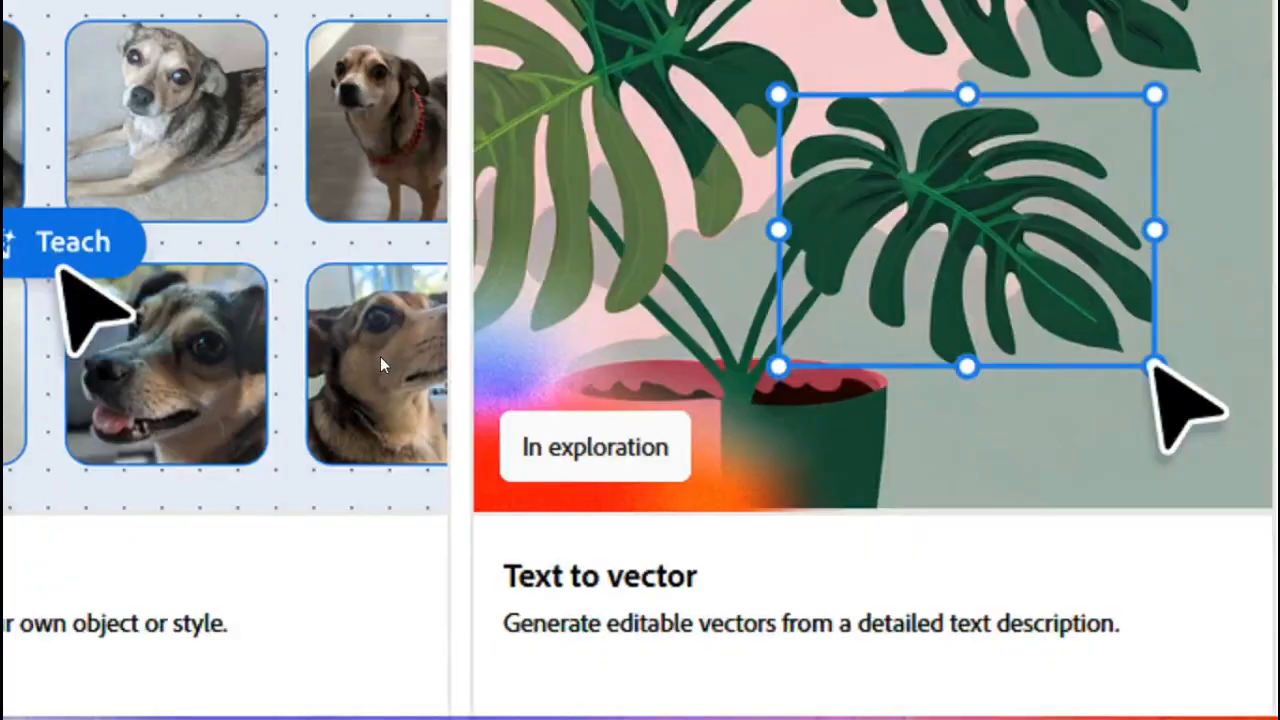
pyautogui.scroll(4, 380, 364)
pyautogui.scroll(-4, 380, 364)
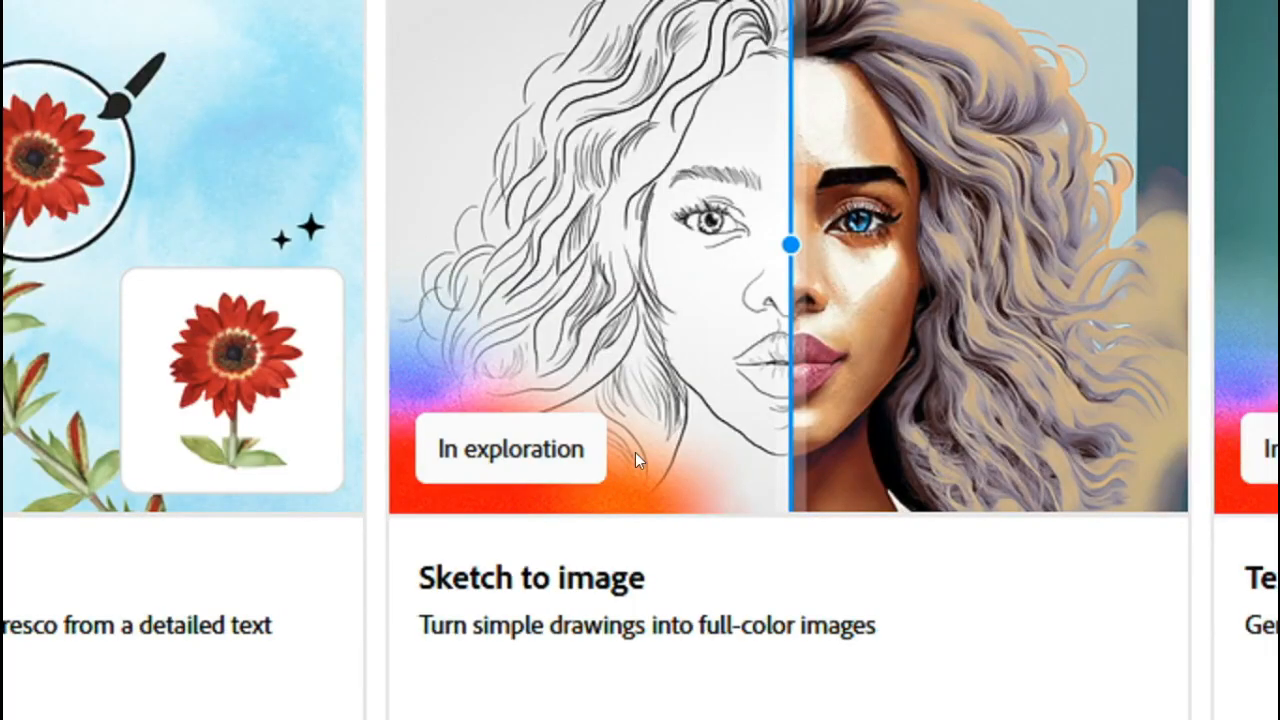
pyautogui.scroll(3, 322, 527)
pyautogui.scroll(15, 322, 527)
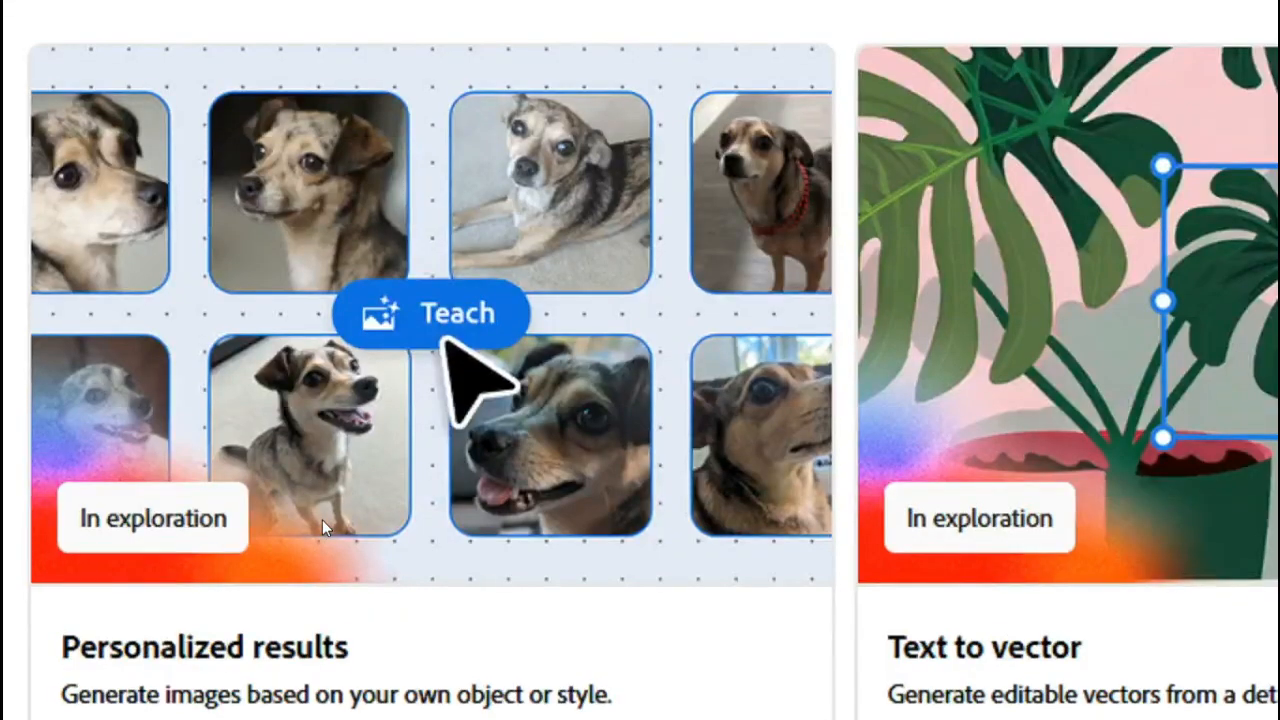
pyautogui.scroll(10, 318, 530)
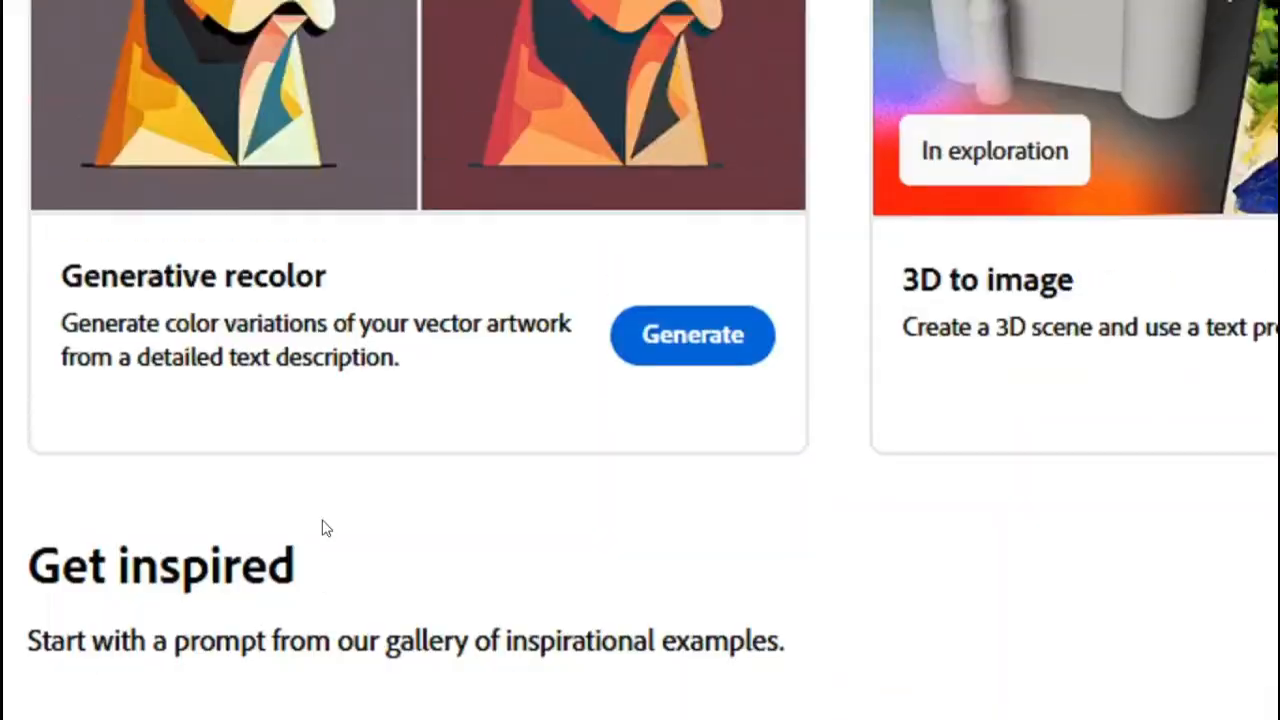
pyautogui.scroll(8, 318, 530)
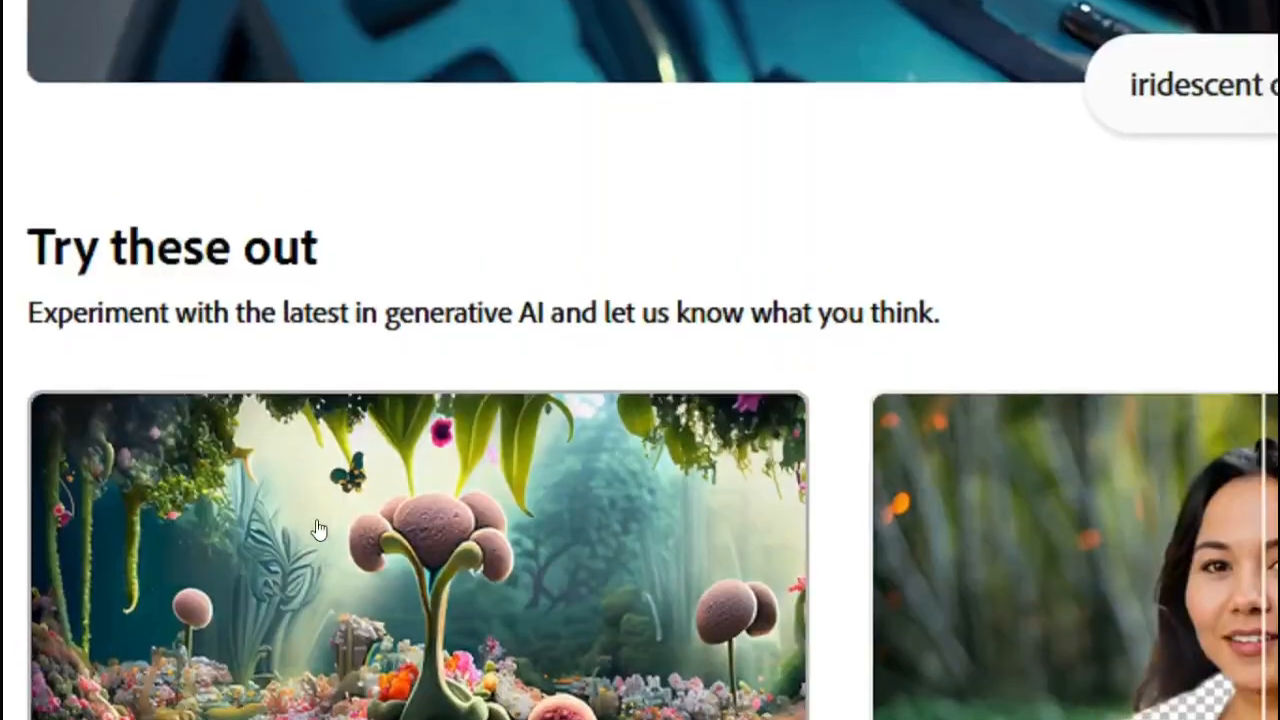